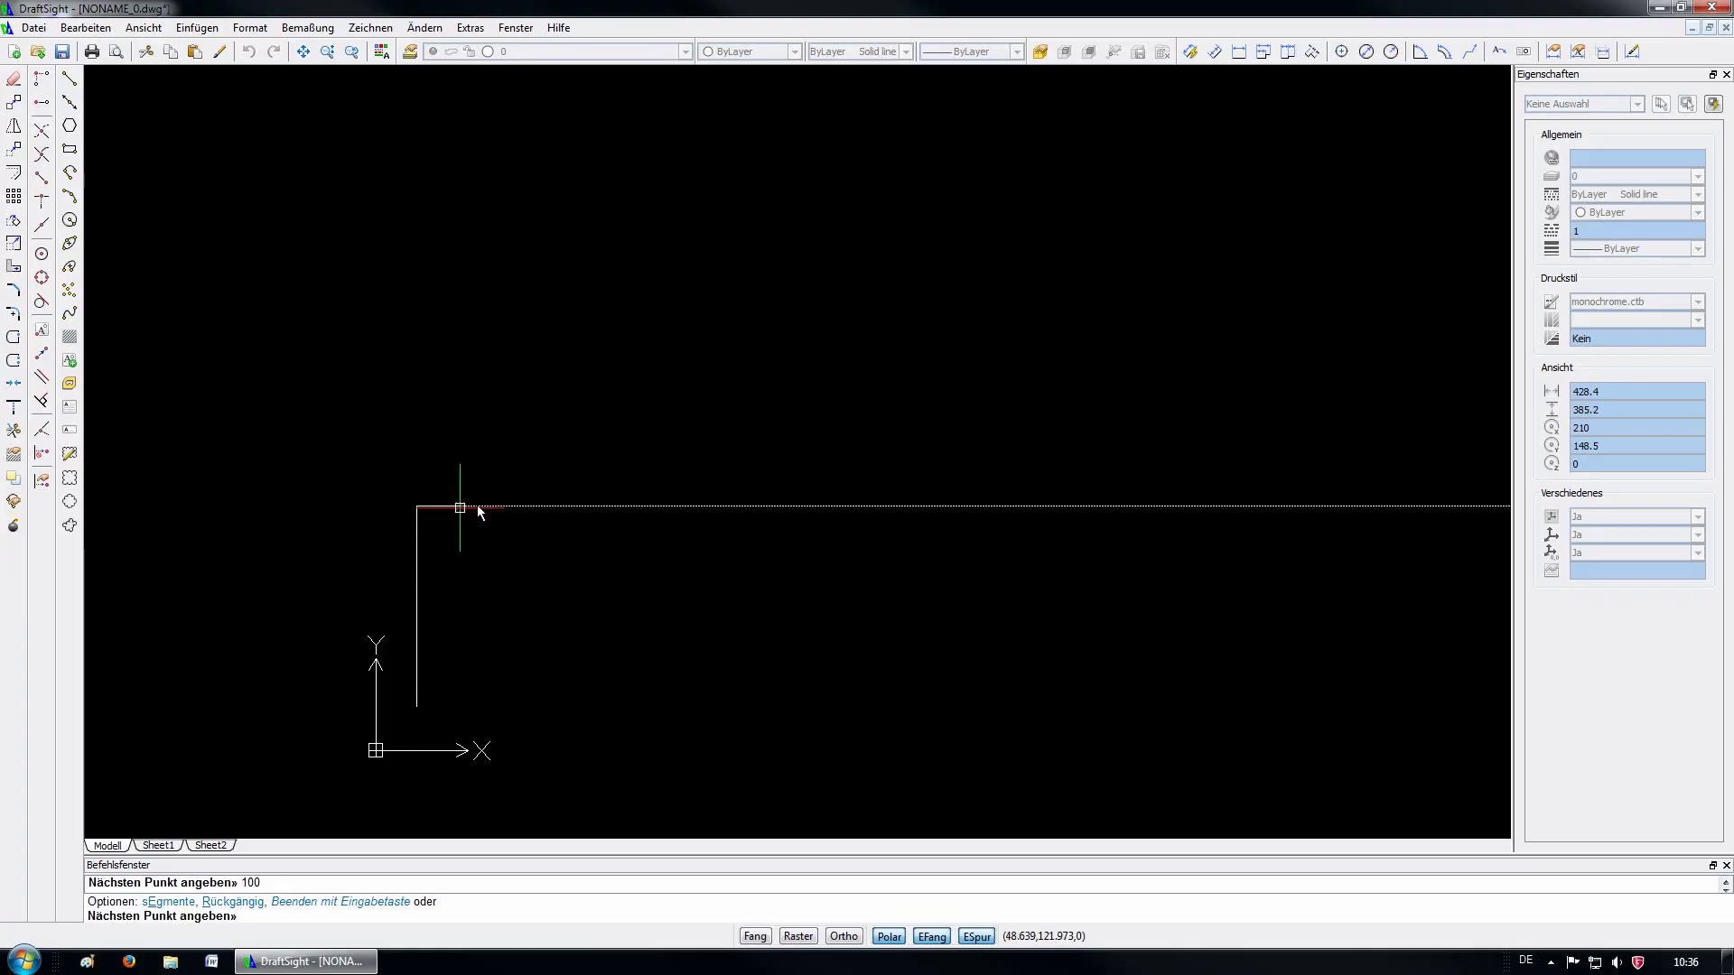
Fix the 100 mm horizontal top edge running right from the left vertical line
{"action": "left_click", "coordinate": [598, 526]}
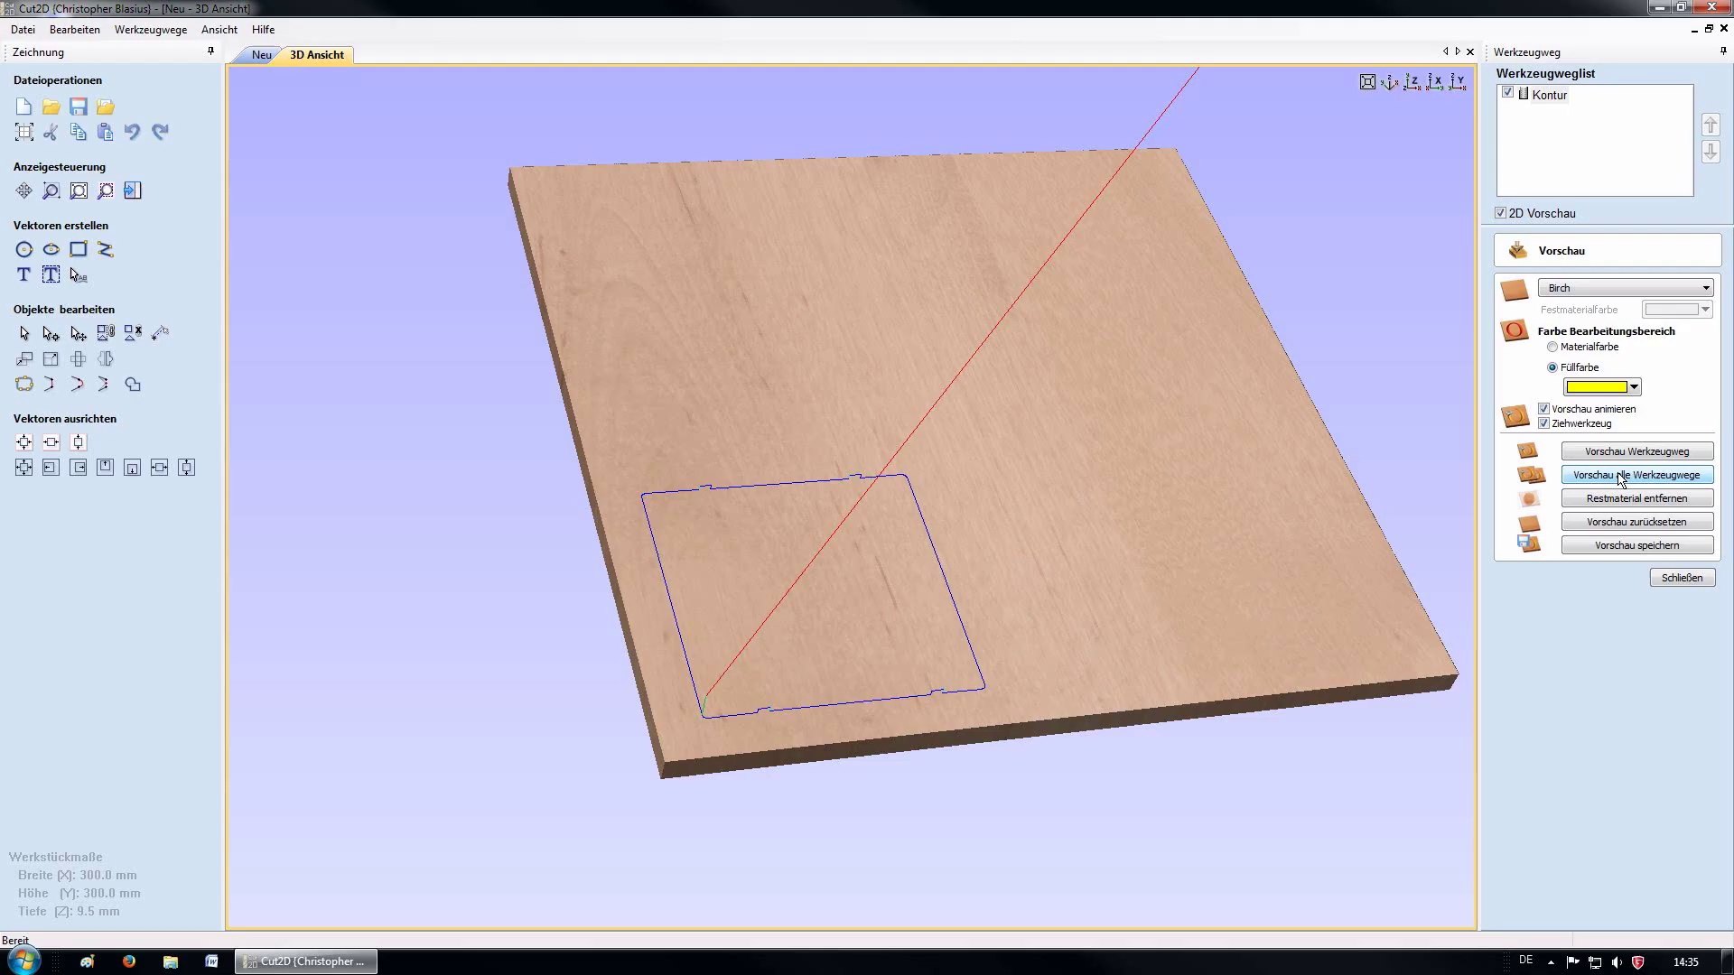
Preview all toolpaths and tilt the view to inspect the tabbed square cut in birch
{"action": "left_click", "coordinate": [1622, 475]}
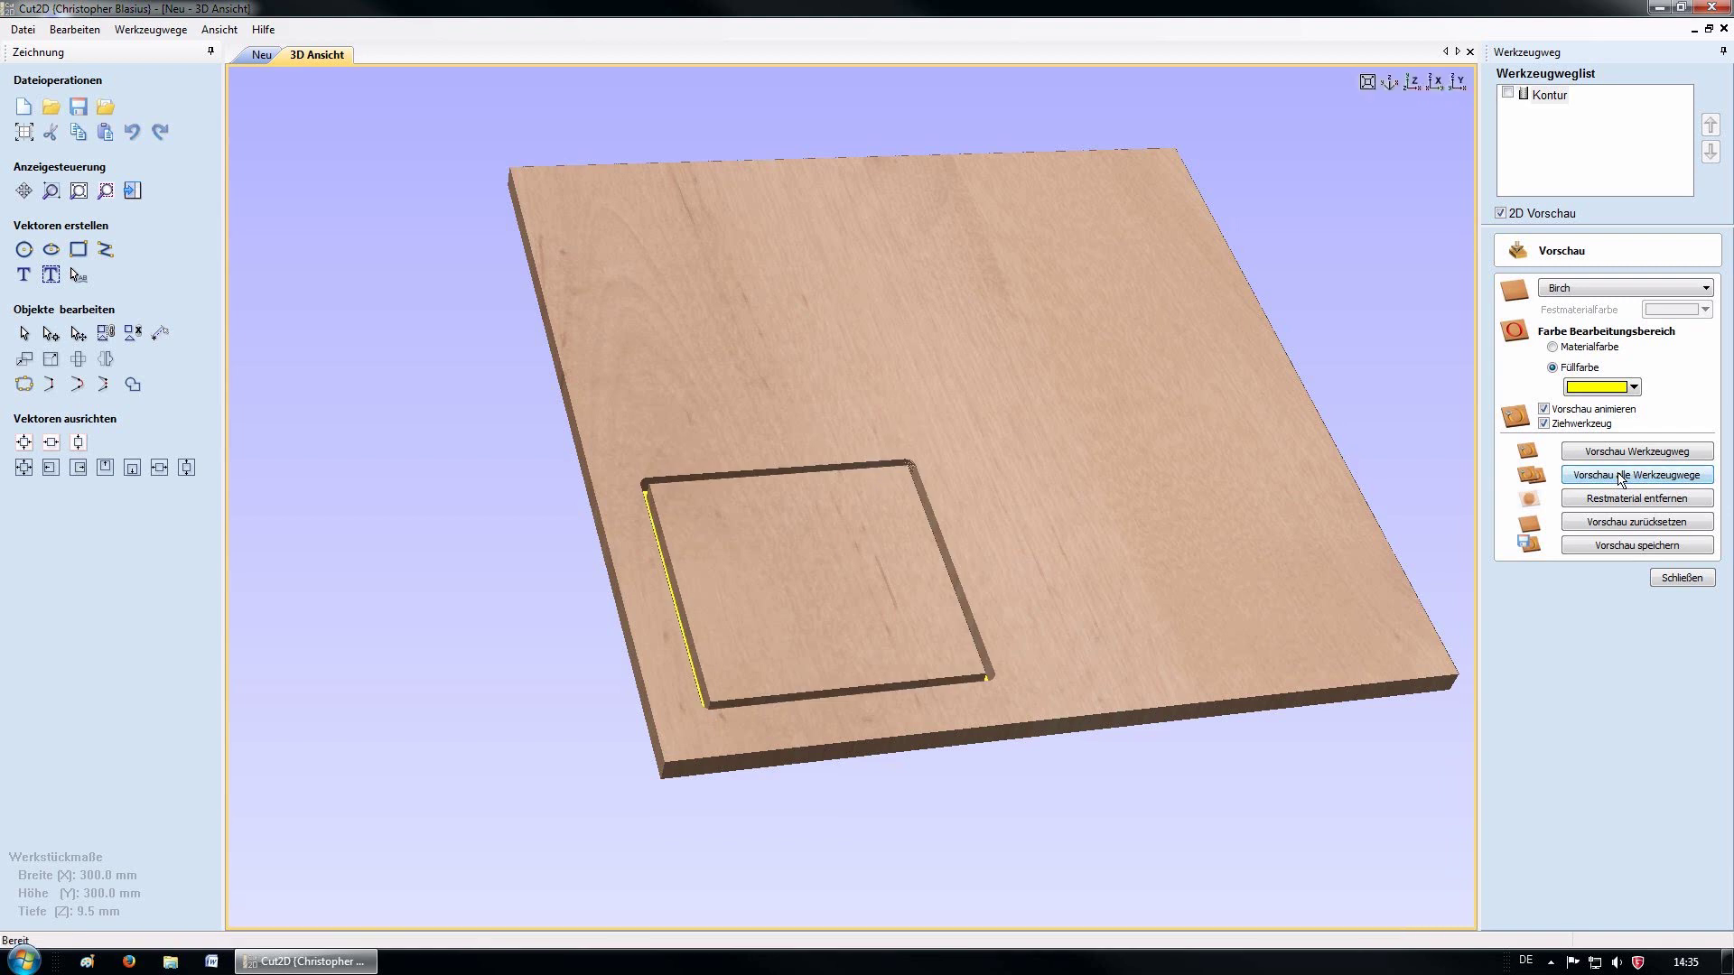
{"action": "left_click_drag", "start_coordinate": [832, 581], "coordinate": [823, 718]}
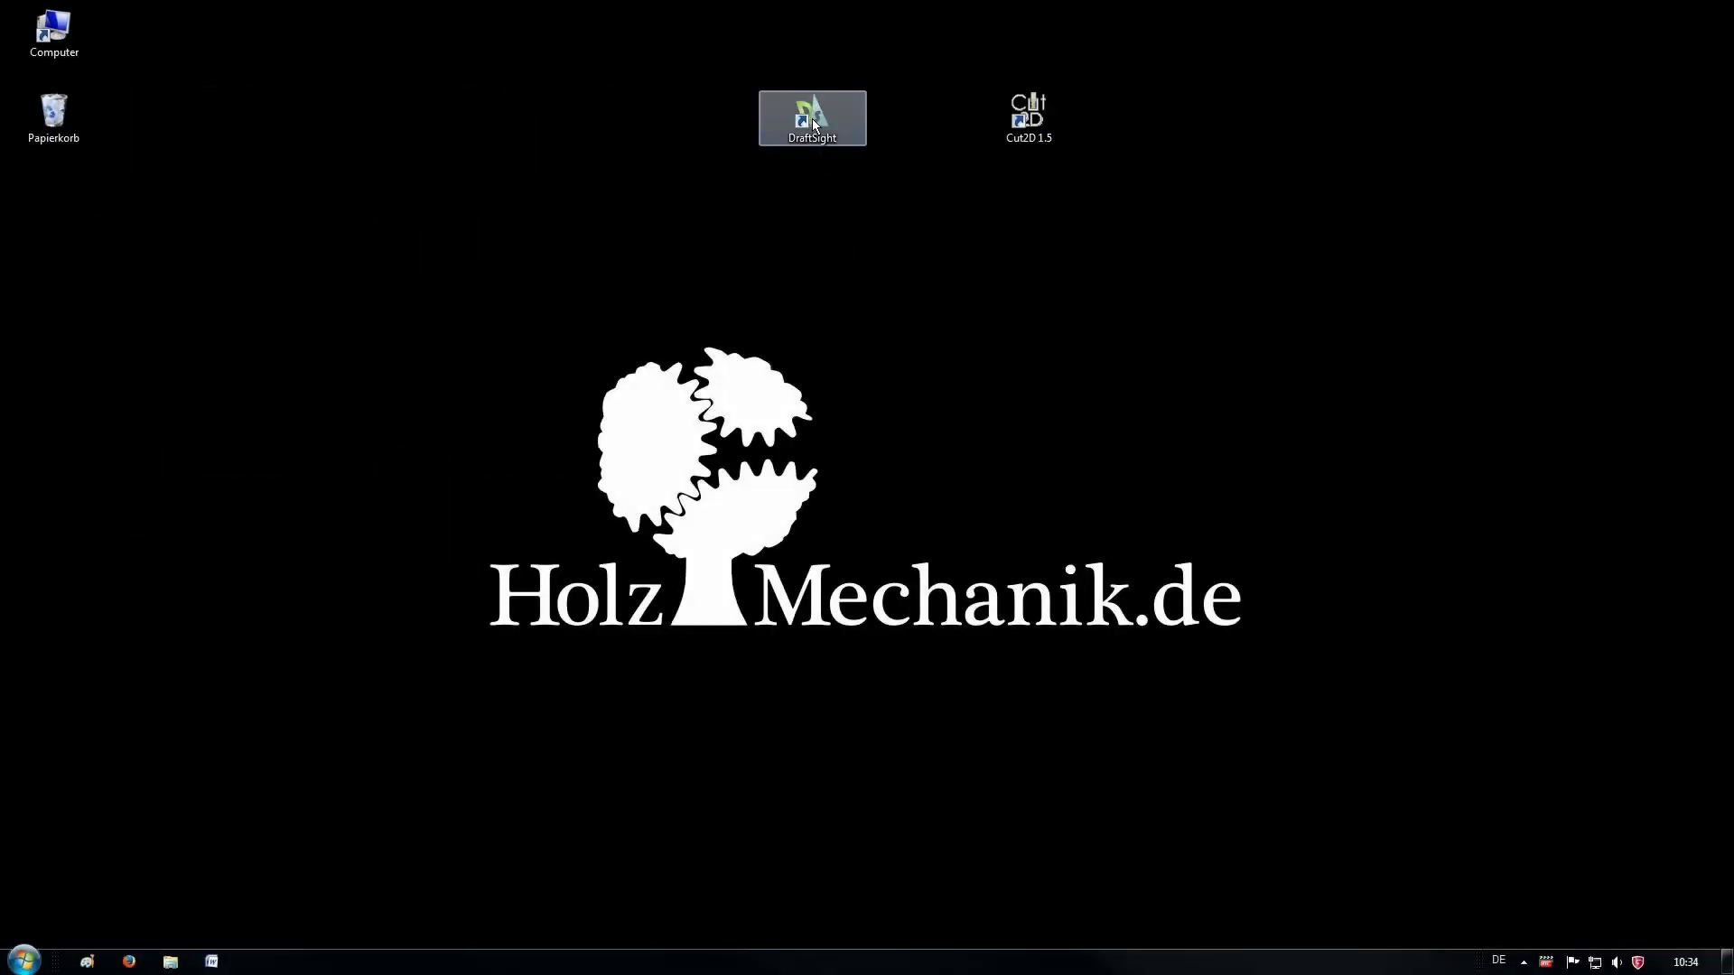
Launch DraftSight from the desktop to get an empty NONAME_0.dwg drawing
{"action": "double_click", "coordinate": [811, 117]}
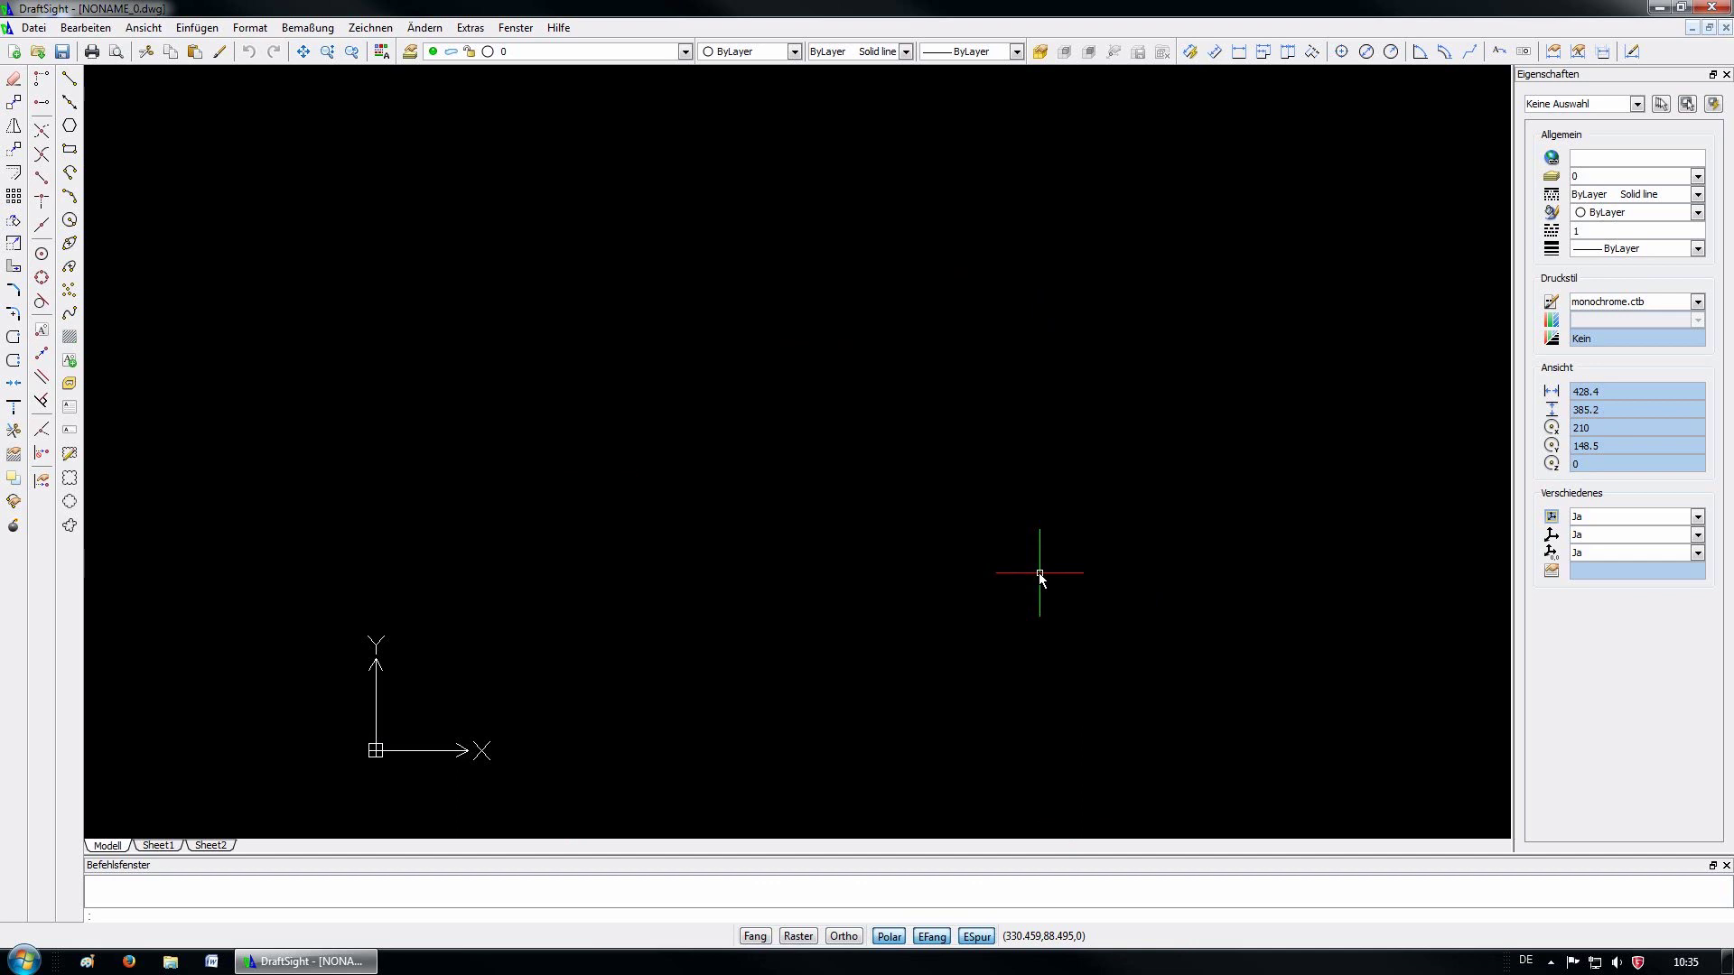
Delete the leftover objects and draw a closed 100 × 100 mm square with lines
{"action": "key", "text": "ctrl+a"}
{"action": "key", "text": "Delete"}
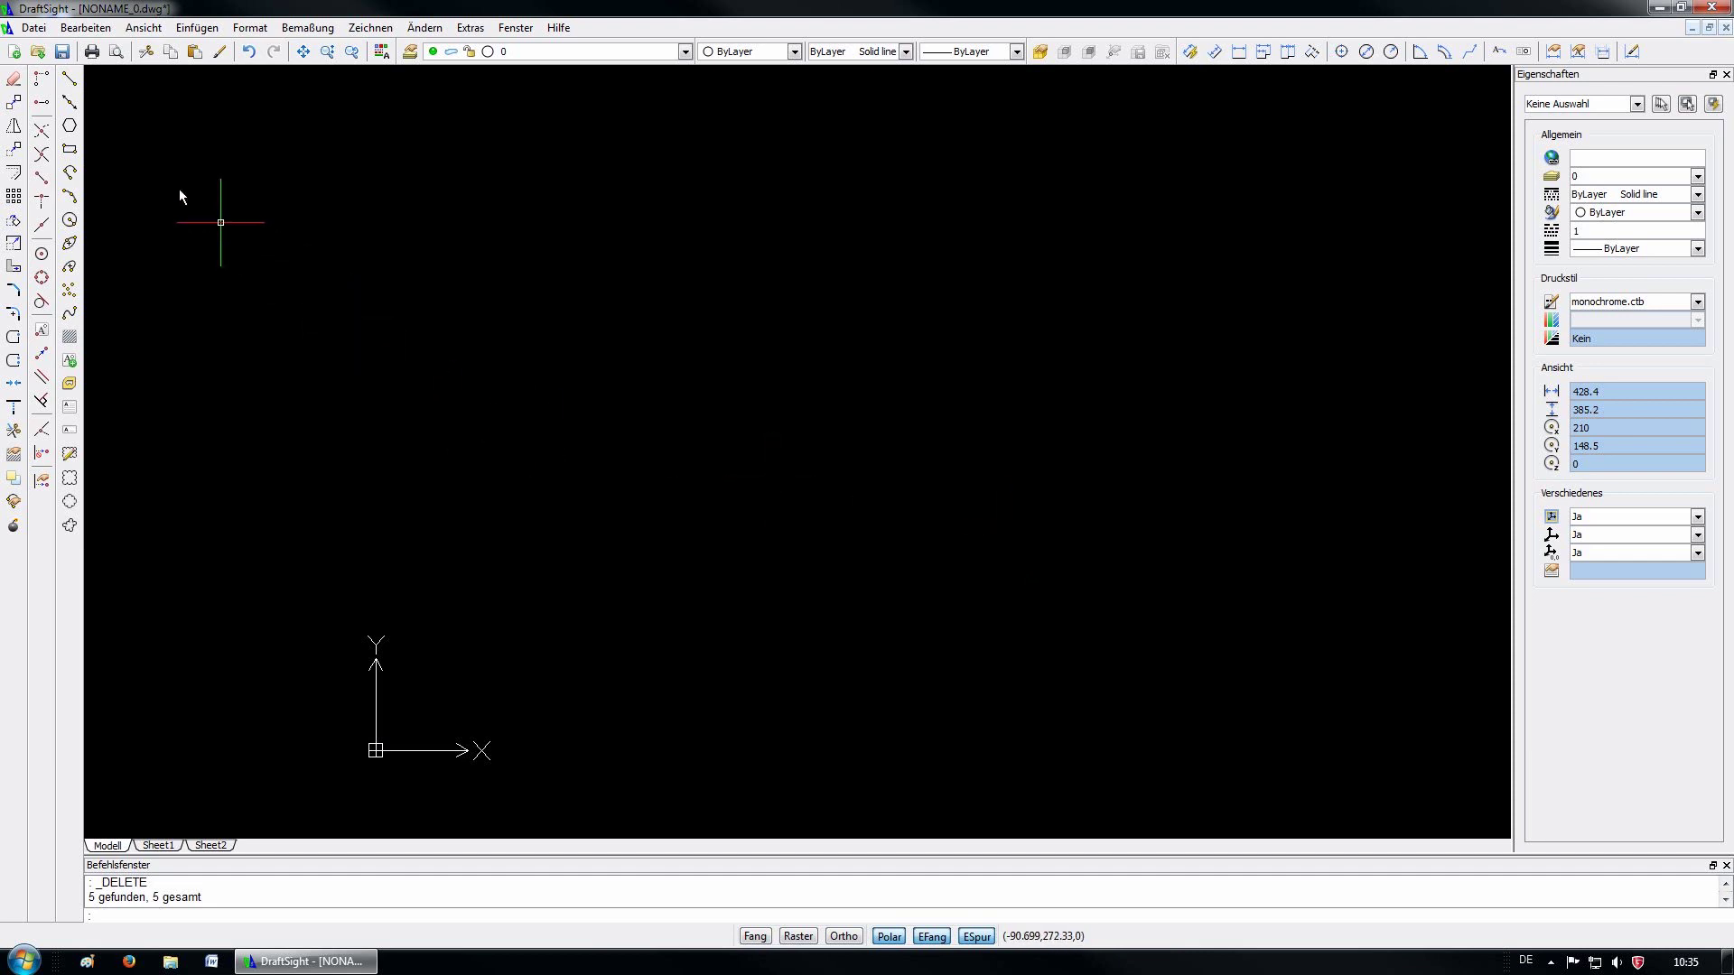
{"action": "left_click", "coordinate": [68, 81]}
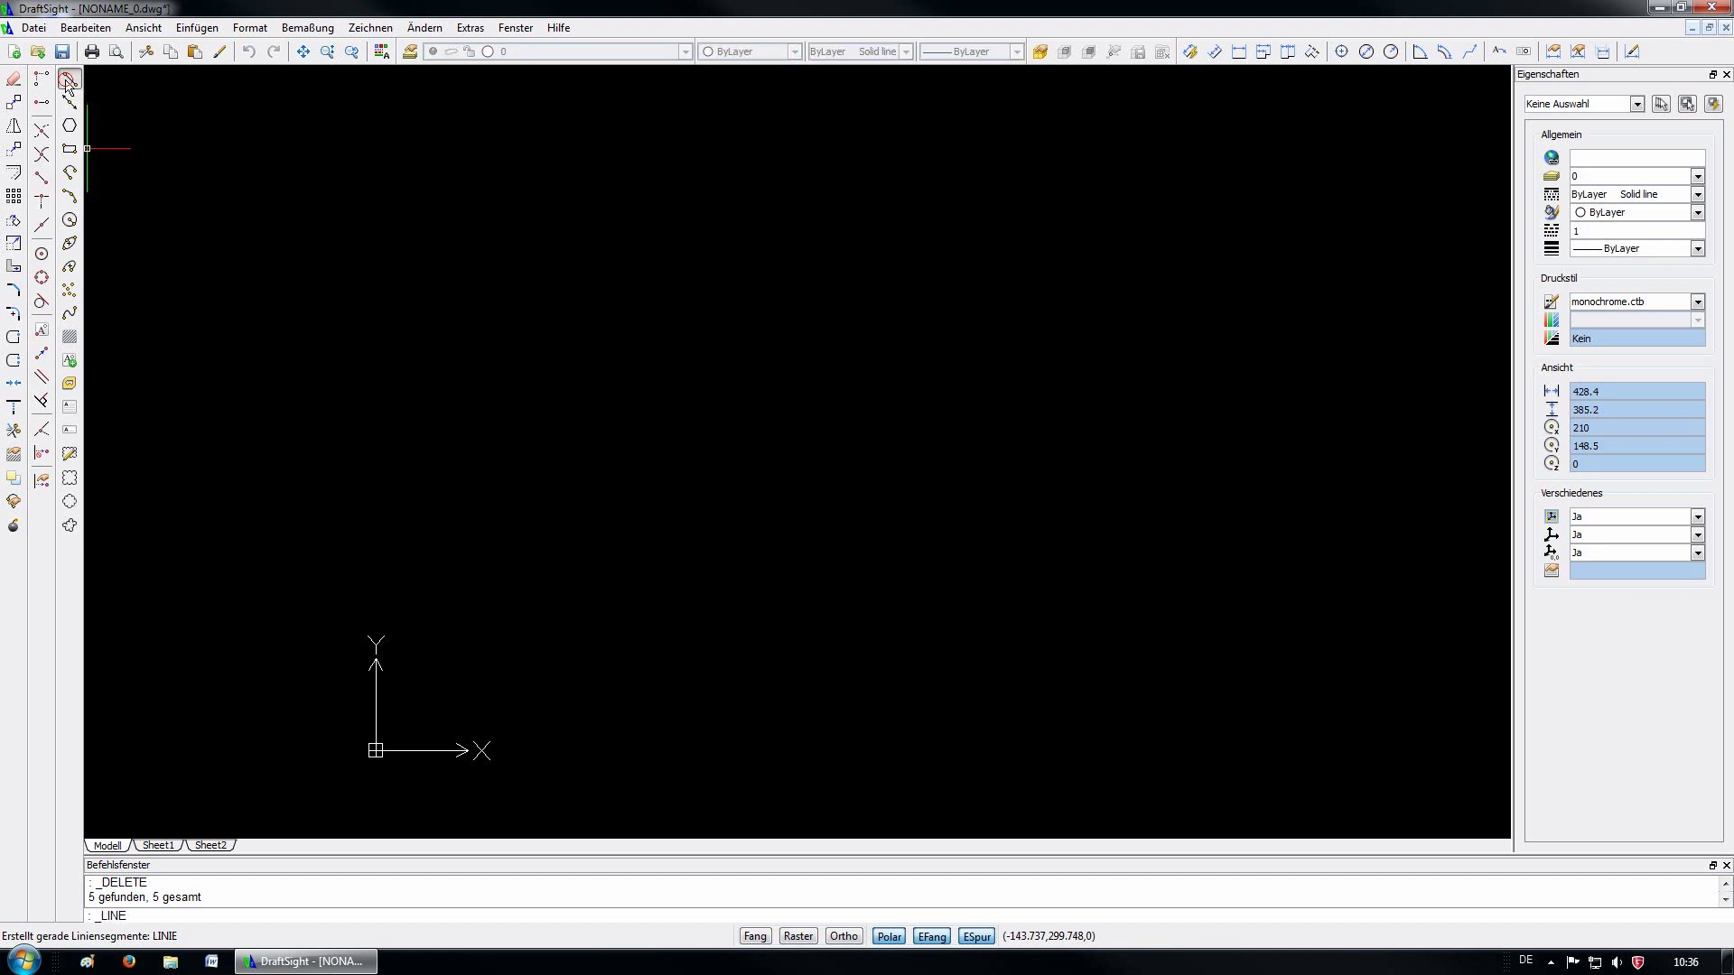
{"action": "left_click", "coordinate": [417, 707]}
{"action": "type", "text": "100"}
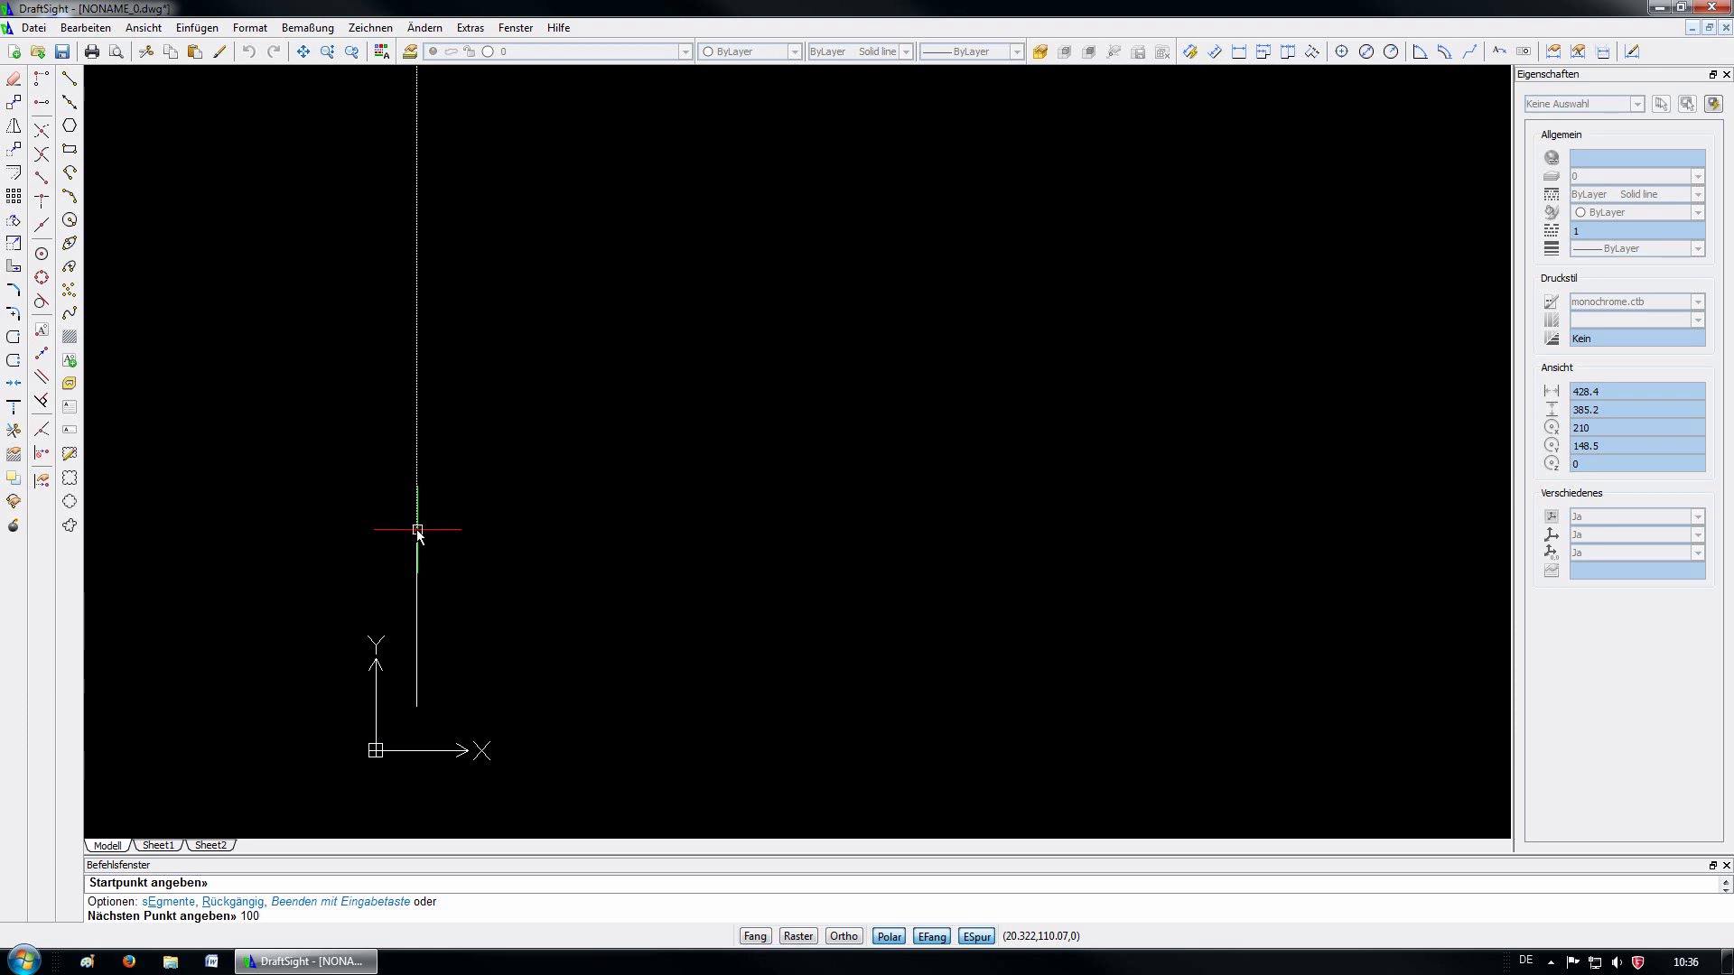
{"action": "key", "text": "Return"}
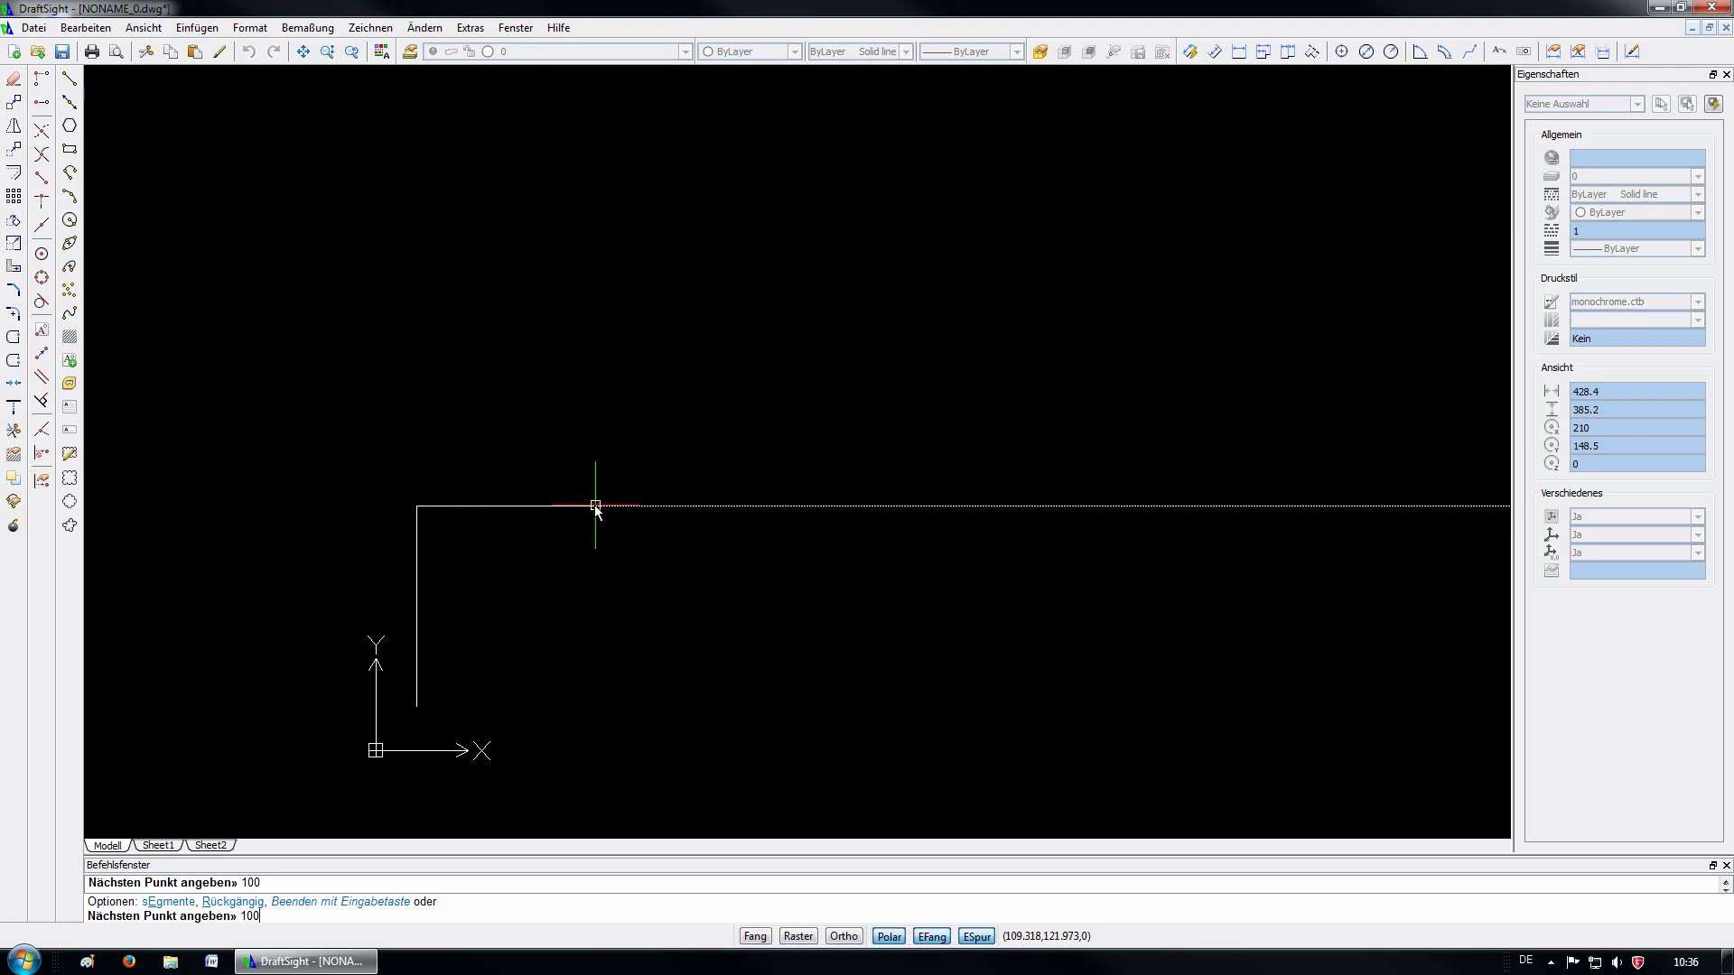
{"action": "key", "text": "Return"}
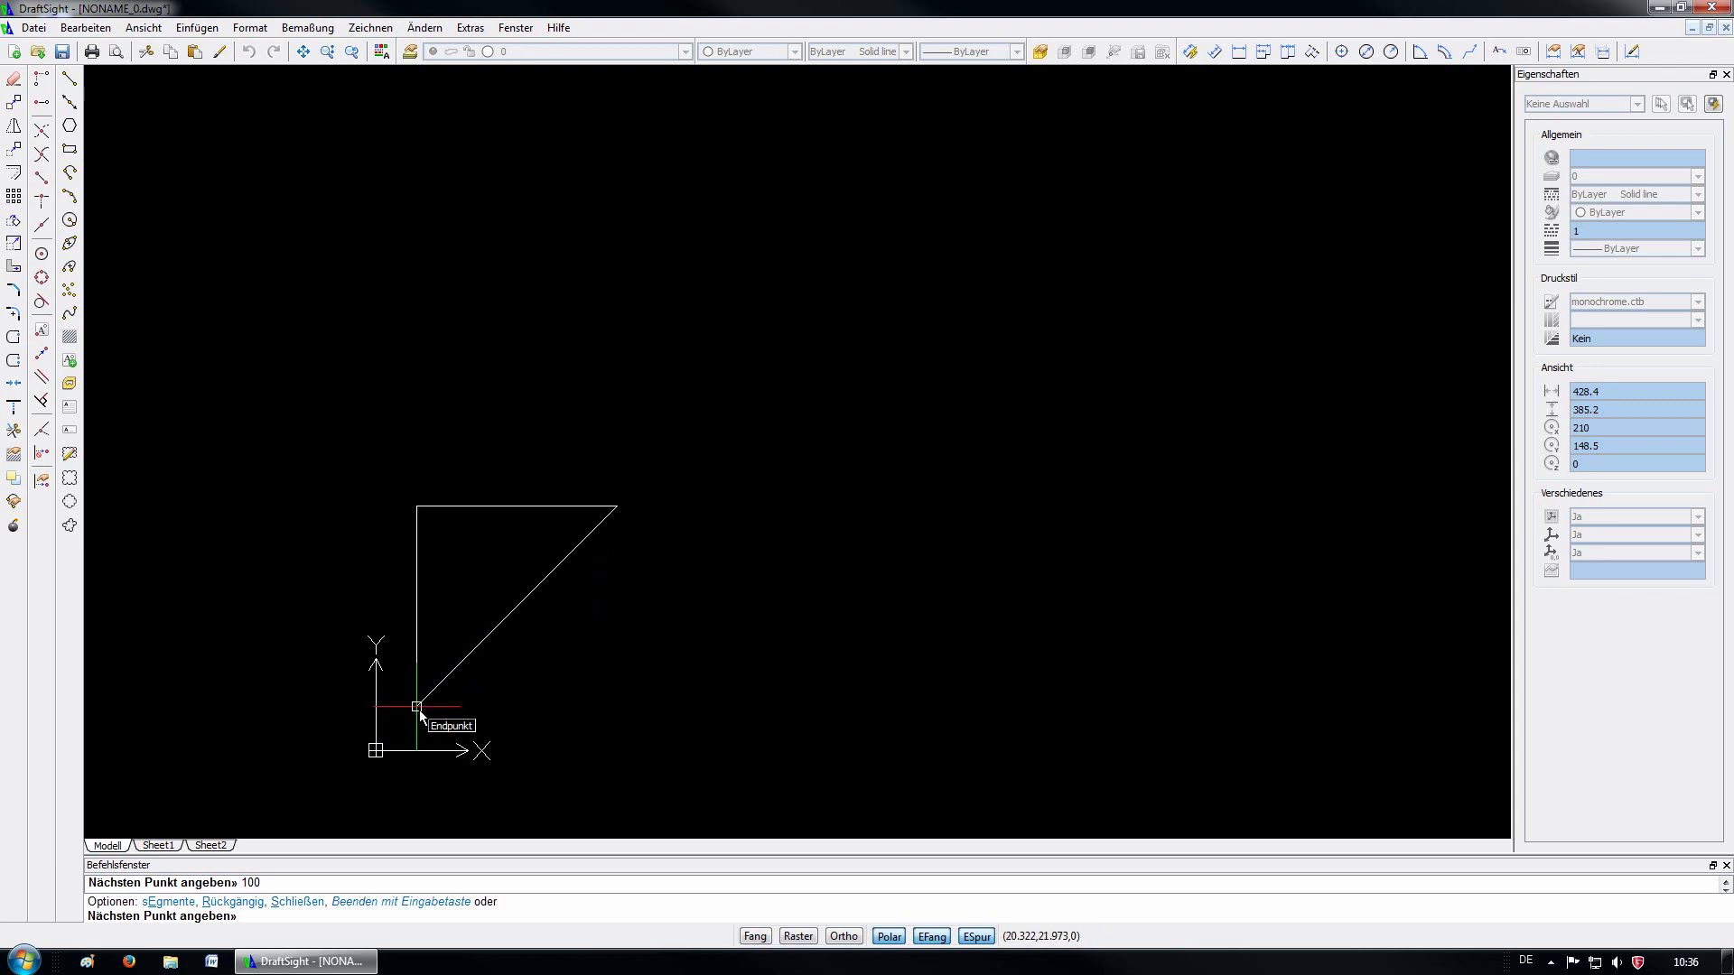
{"action": "left_click", "coordinate": [615, 708]}
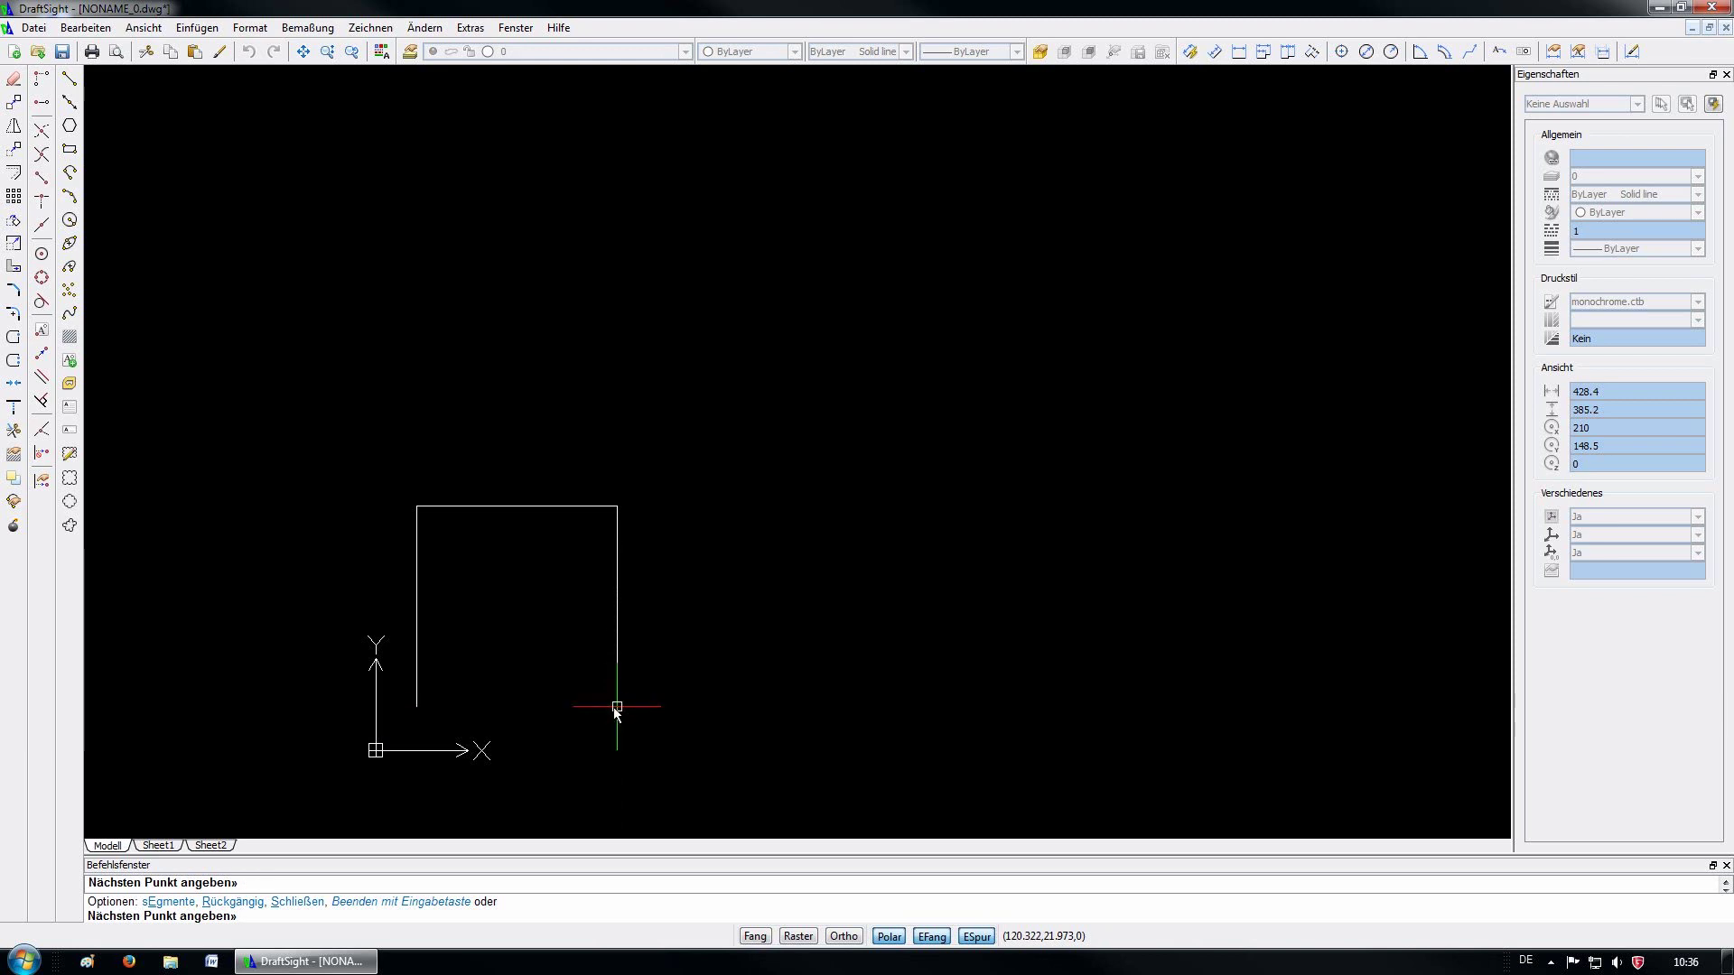
{"action": "left_click", "coordinate": [416, 707]}
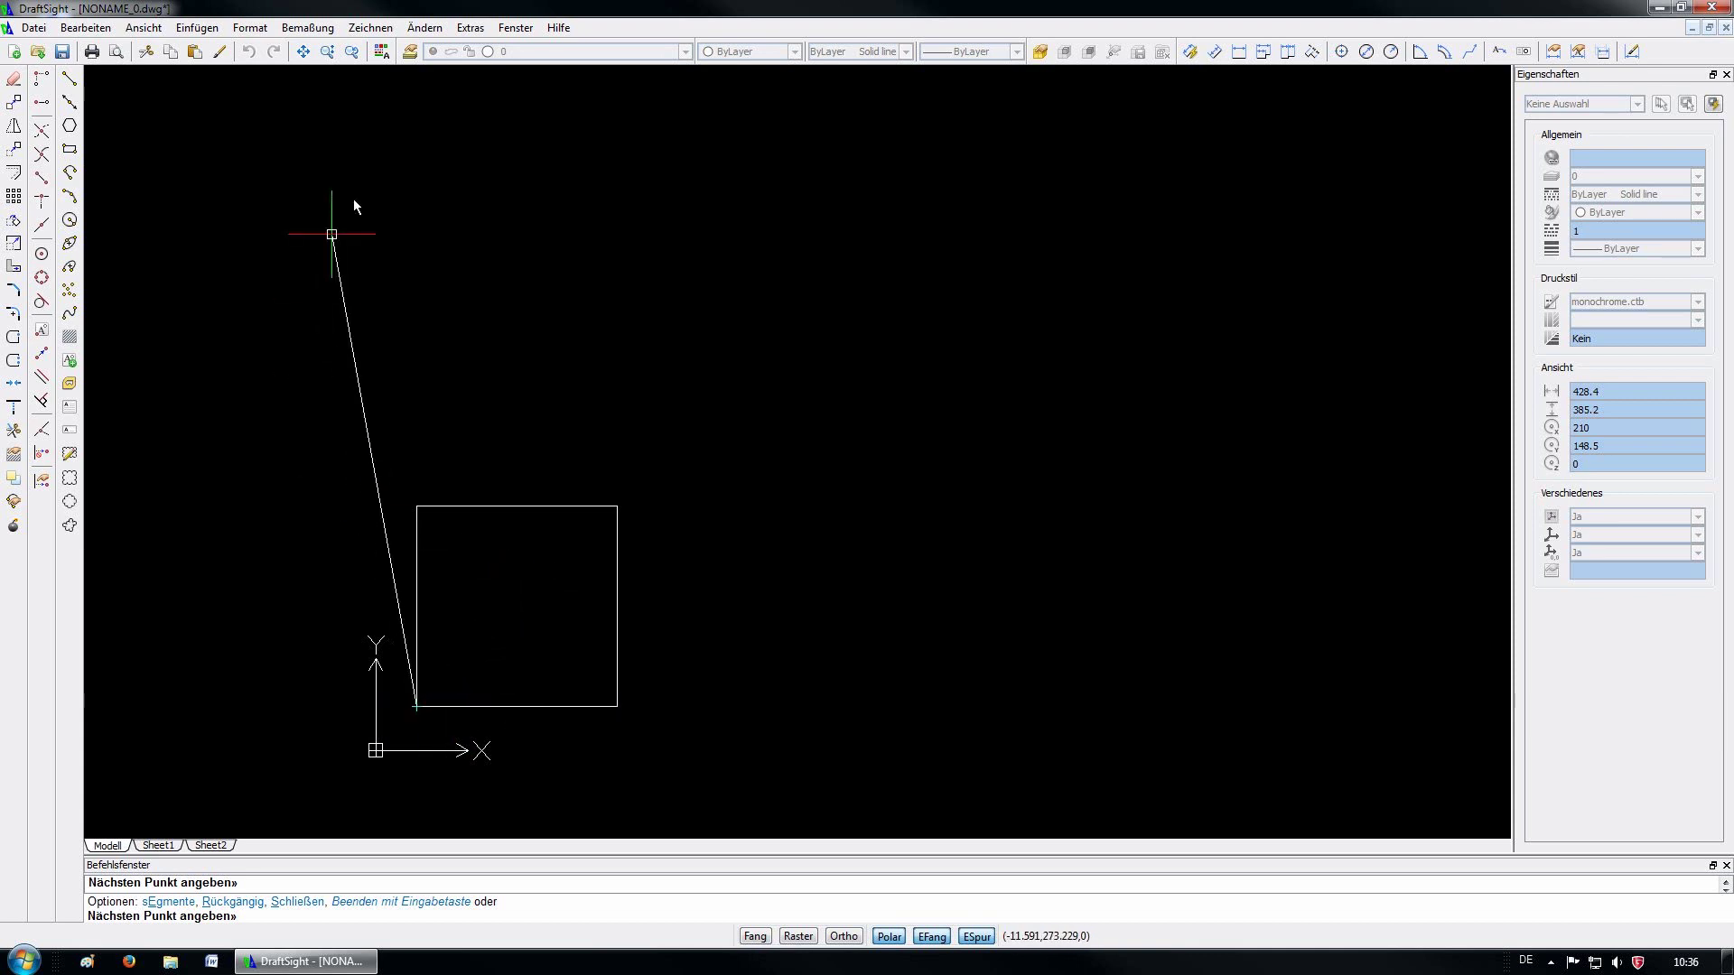
End the Line command and centre the square in the view
{"action": "key", "text": "Escape"}
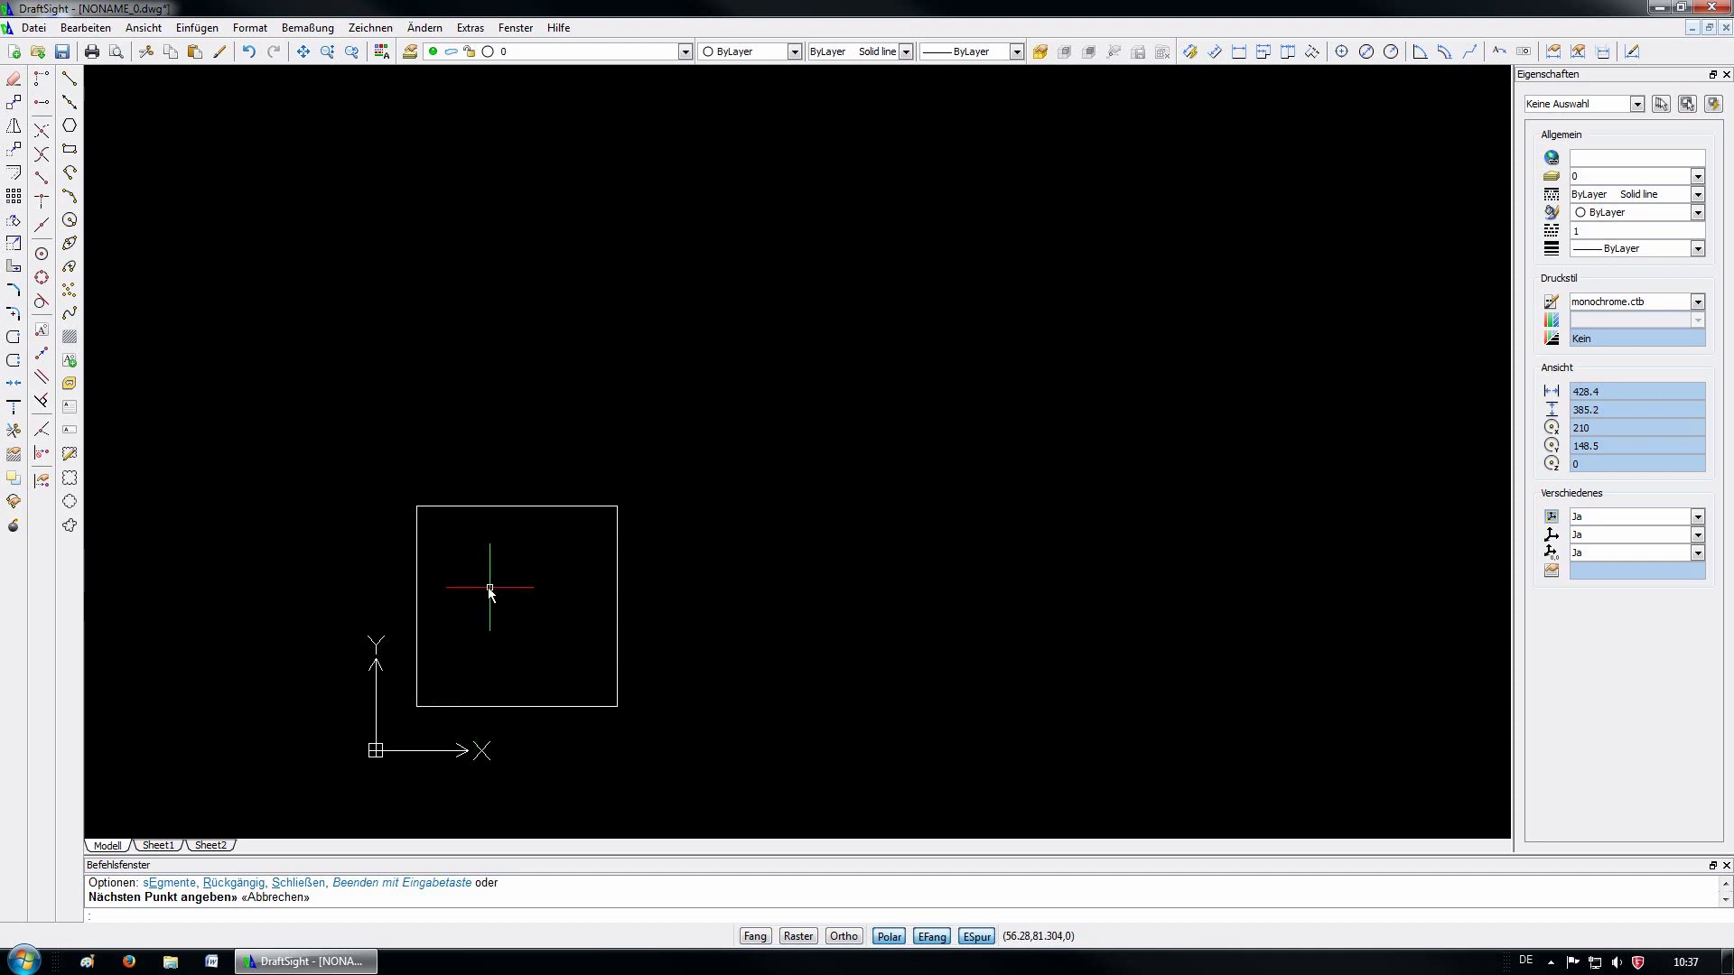
{"action": "scroll", "coordinate": [434, 678], "scroll_direction": "up", "scroll_amount": 2}
{"action": "scroll", "coordinate": [433, 679], "scroll_direction": "up", "scroll_amount": 2}
{"action": "scroll", "coordinate": [511, 541], "scroll_direction": "down", "scroll_amount": 3}
{"action": "scroll", "coordinate": [511, 540], "scroll_direction": "up", "scroll_amount": 4}
{"action": "scroll", "coordinate": [512, 541], "scroll_direction": "down", "scroll_amount": 3}
{"action": "scroll", "coordinate": [513, 542], "scroll_direction": "up", "scroll_amount": 2}
{"action": "mouse_move", "coordinate": [491, 552]}
{"action": "middle_mouse_down"}
{"action": "mouse_move", "coordinate": [714, 465]}
{"action": "mouse_move", "coordinate": [388, 435]}
{"action": "mouse_move", "coordinate": [673, 415]}
{"action": "middle_mouse_up"}
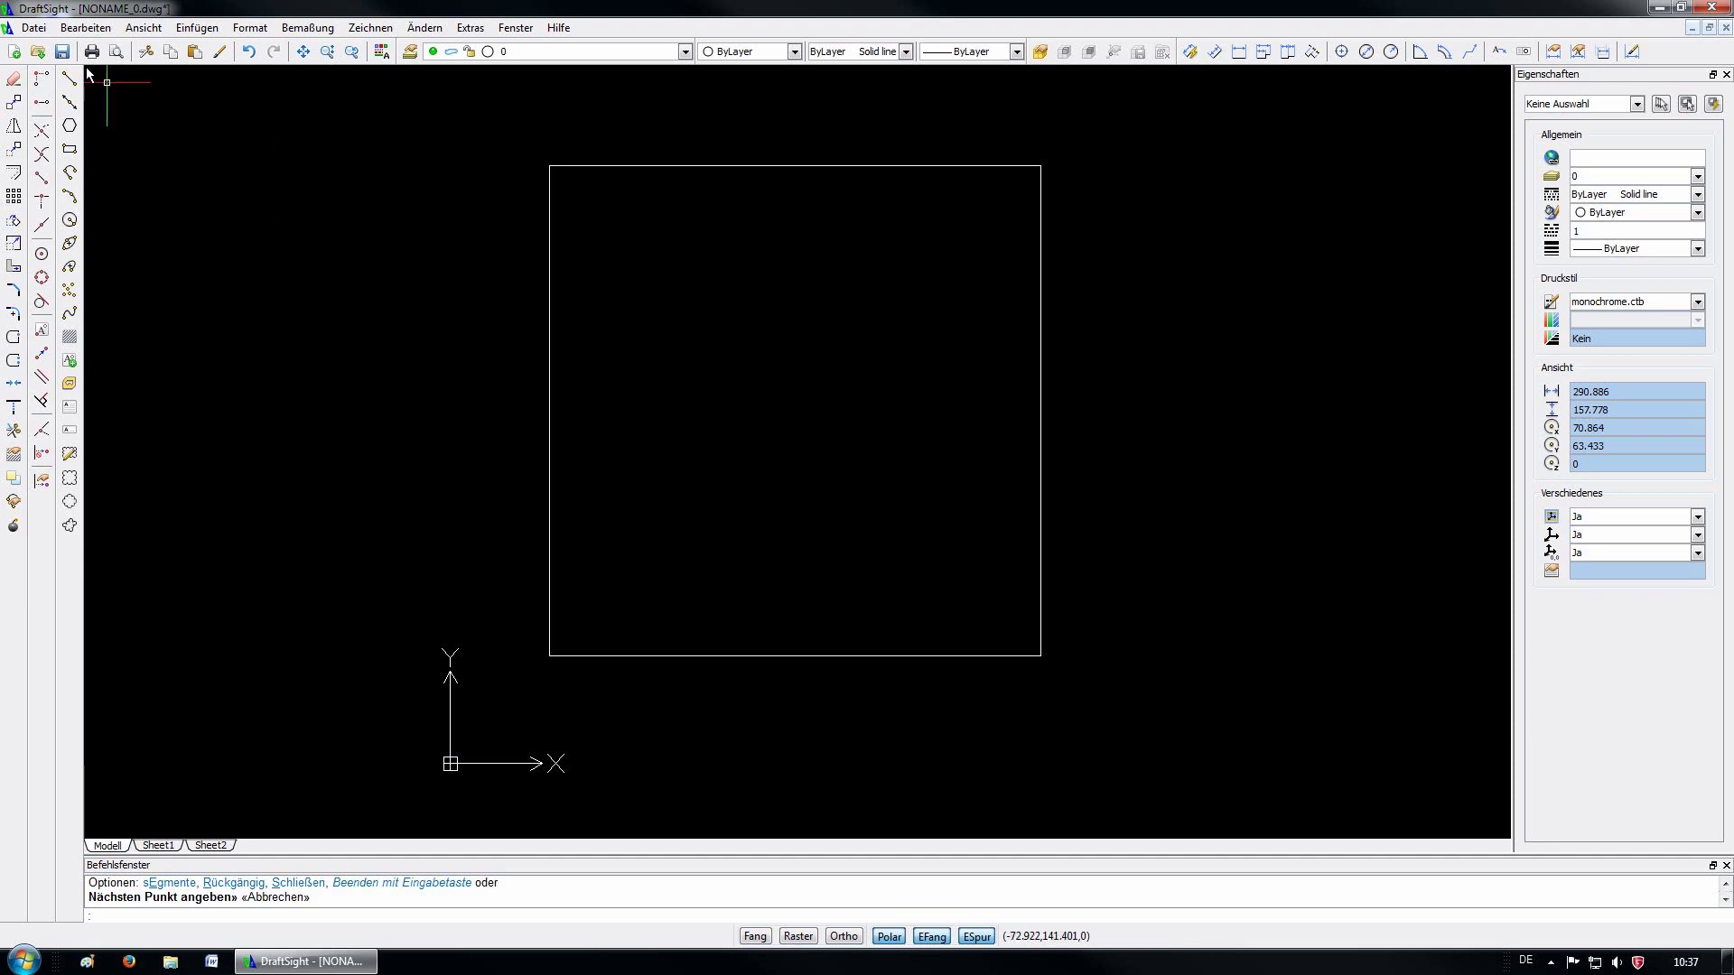
Save as test.dxf on the Desktop in R2000-2002 Binärzeichnung format, then quit DraftSight
{"action": "left_click", "coordinate": [45, 36]}
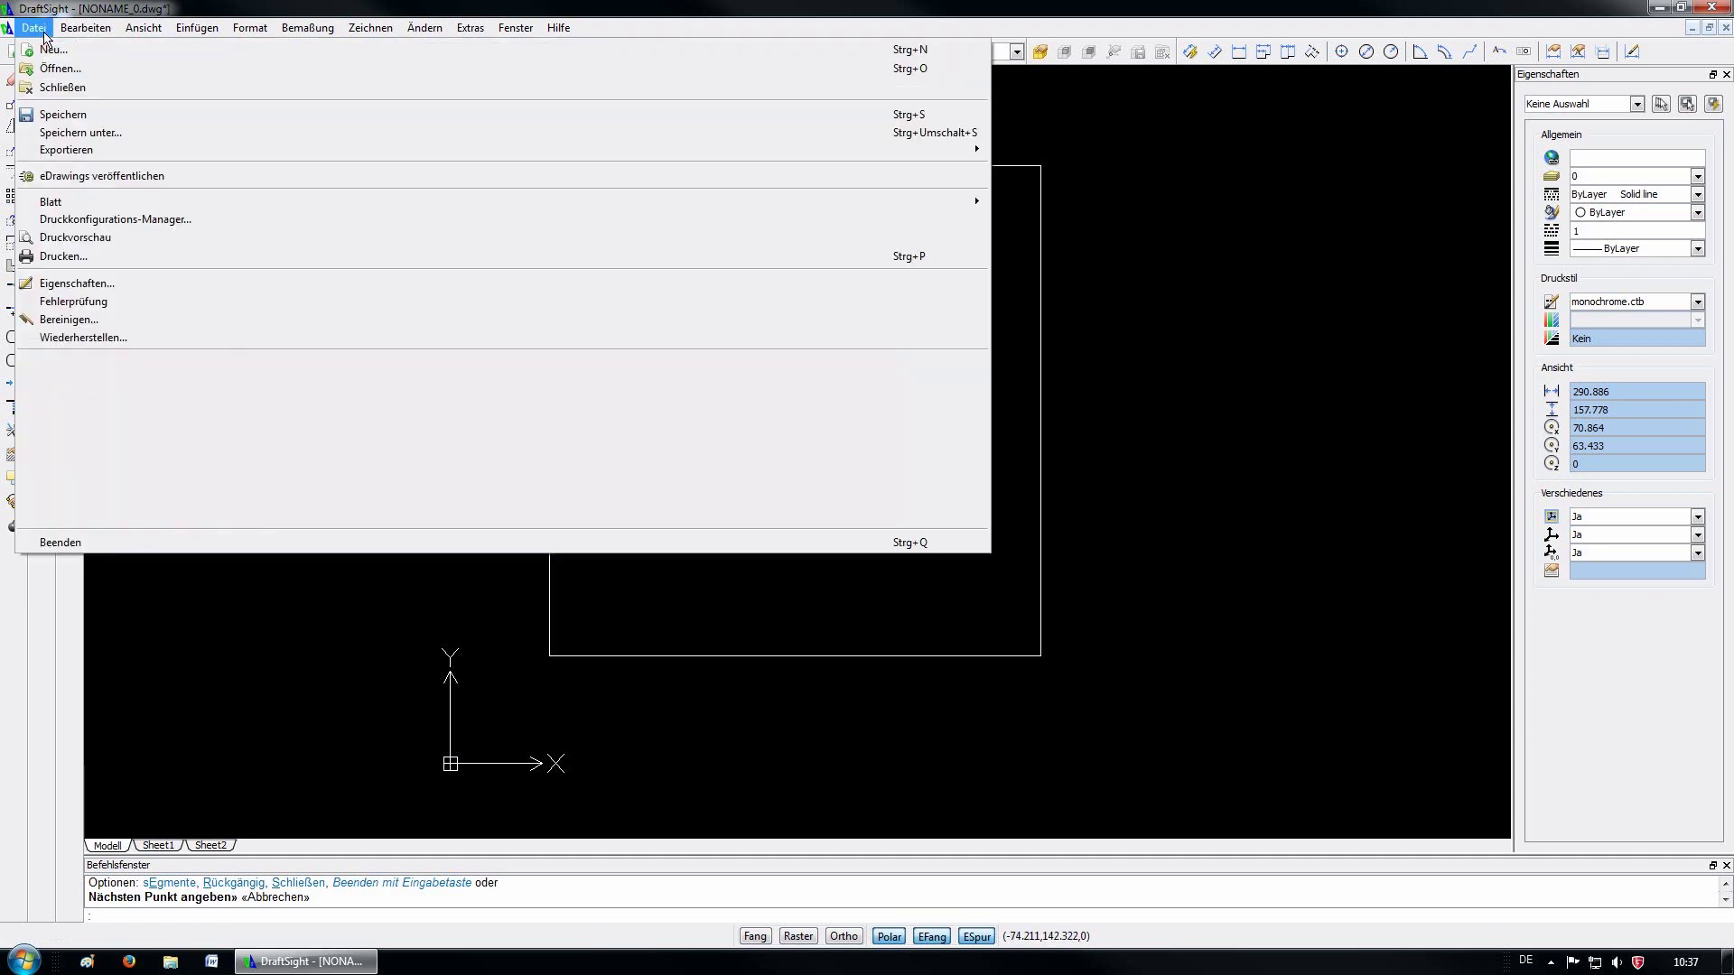
{"action": "left_click", "coordinate": [70, 136]}
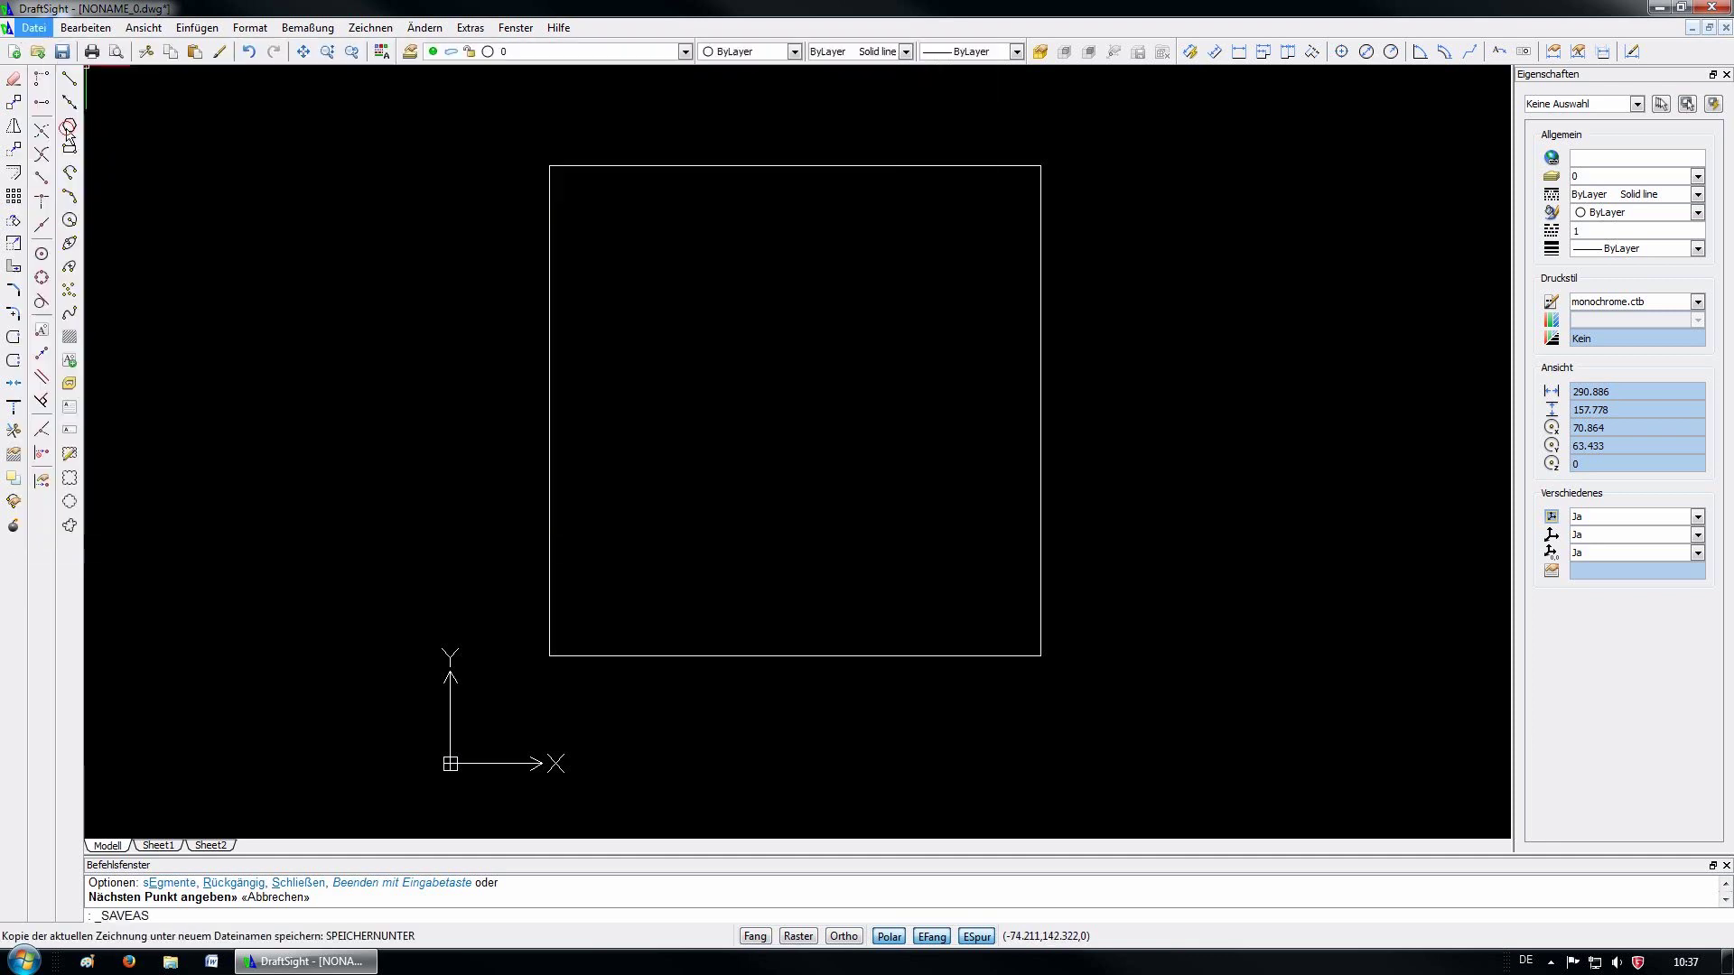
{"action": "left_click", "coordinate": [59, 217]}
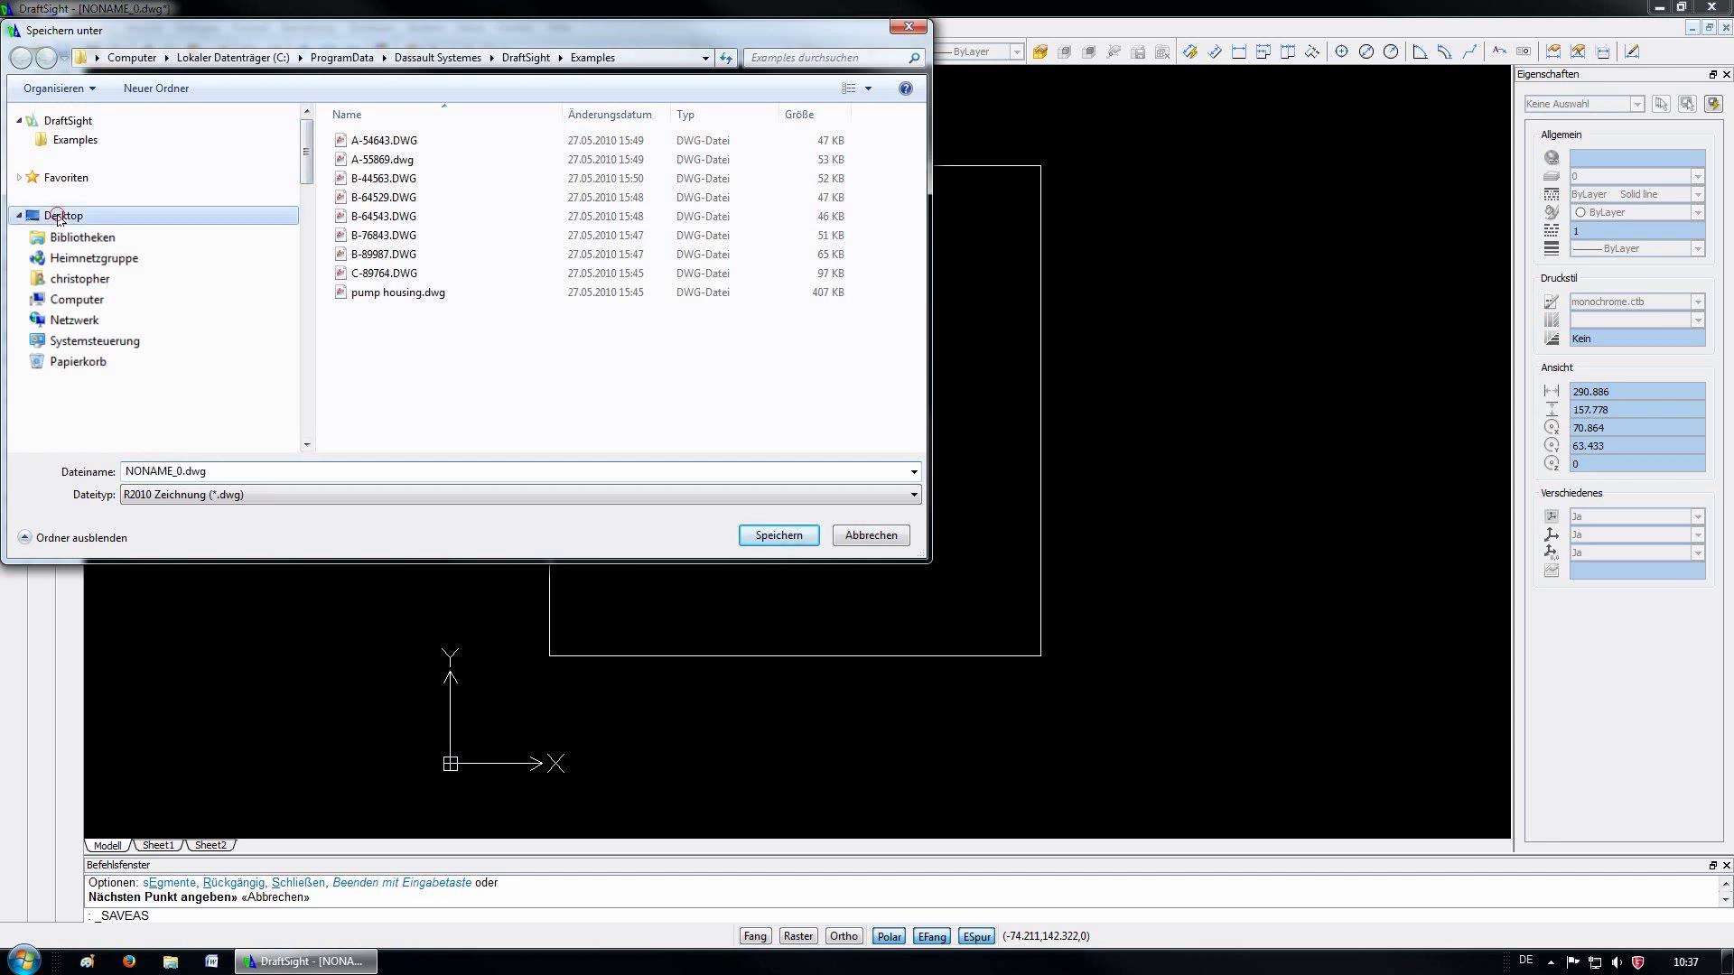
{"action": "double_click", "coordinate": [189, 473]}
{"action": "left_click_drag", "start_coordinate": [181, 473], "coordinate": [74, 477]}
{"action": "type", "text": "test"}
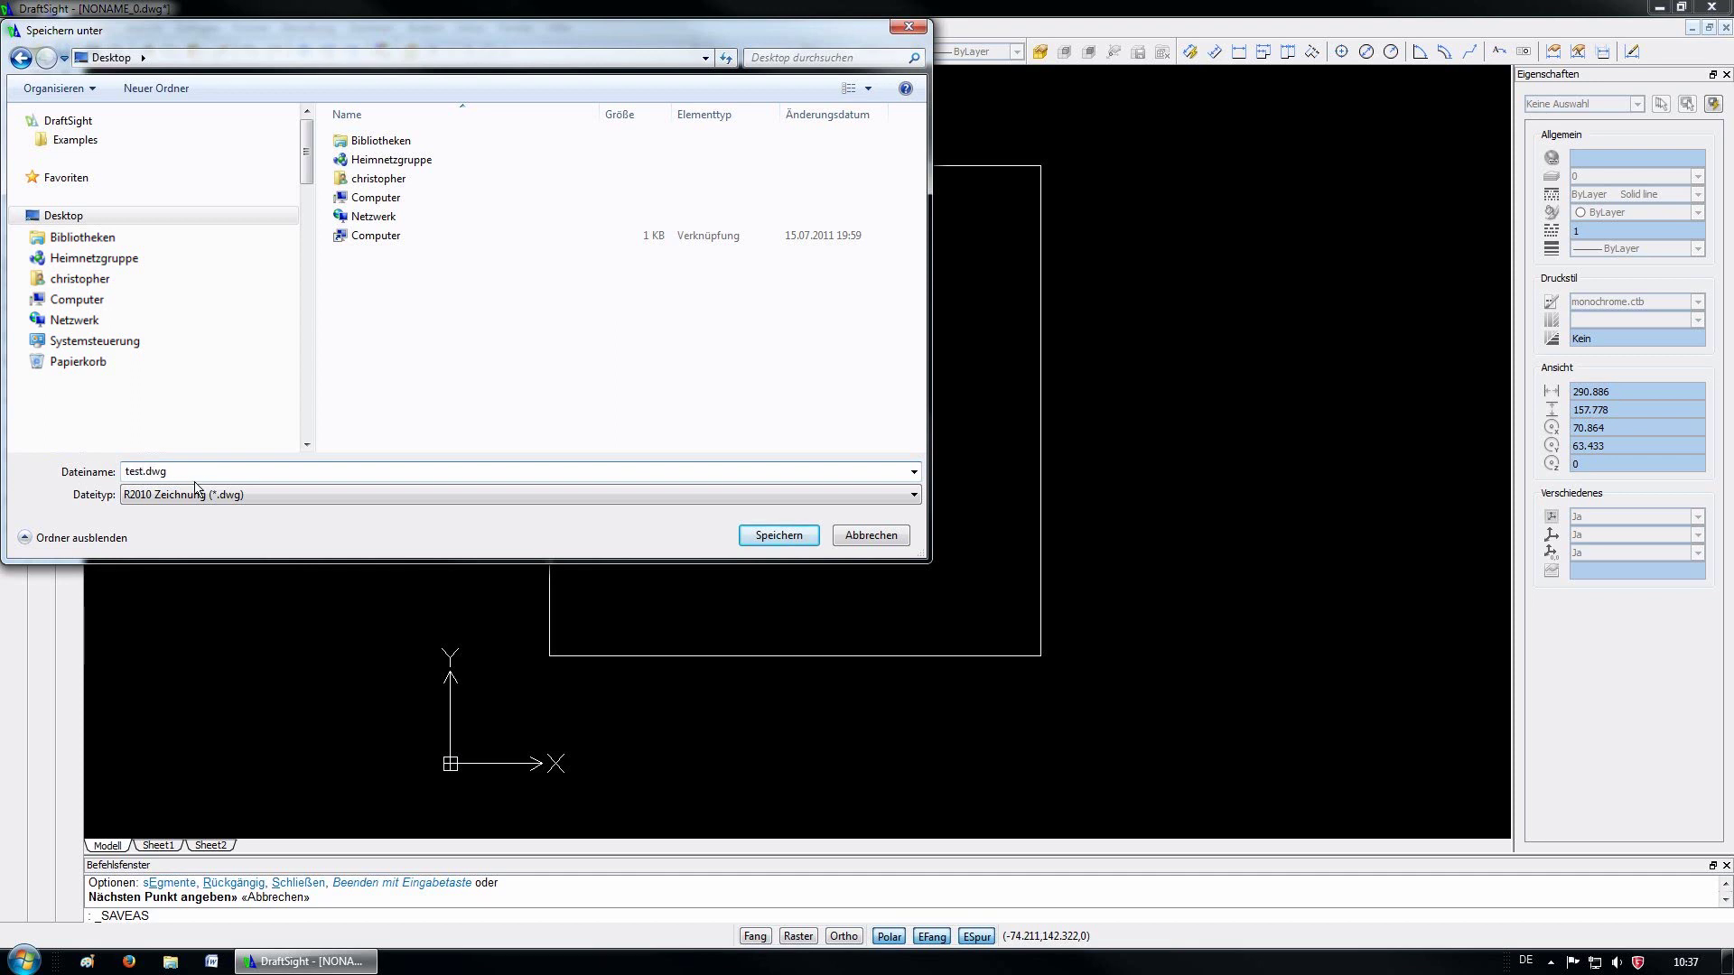
{"action": "left_click", "coordinate": [258, 500]}
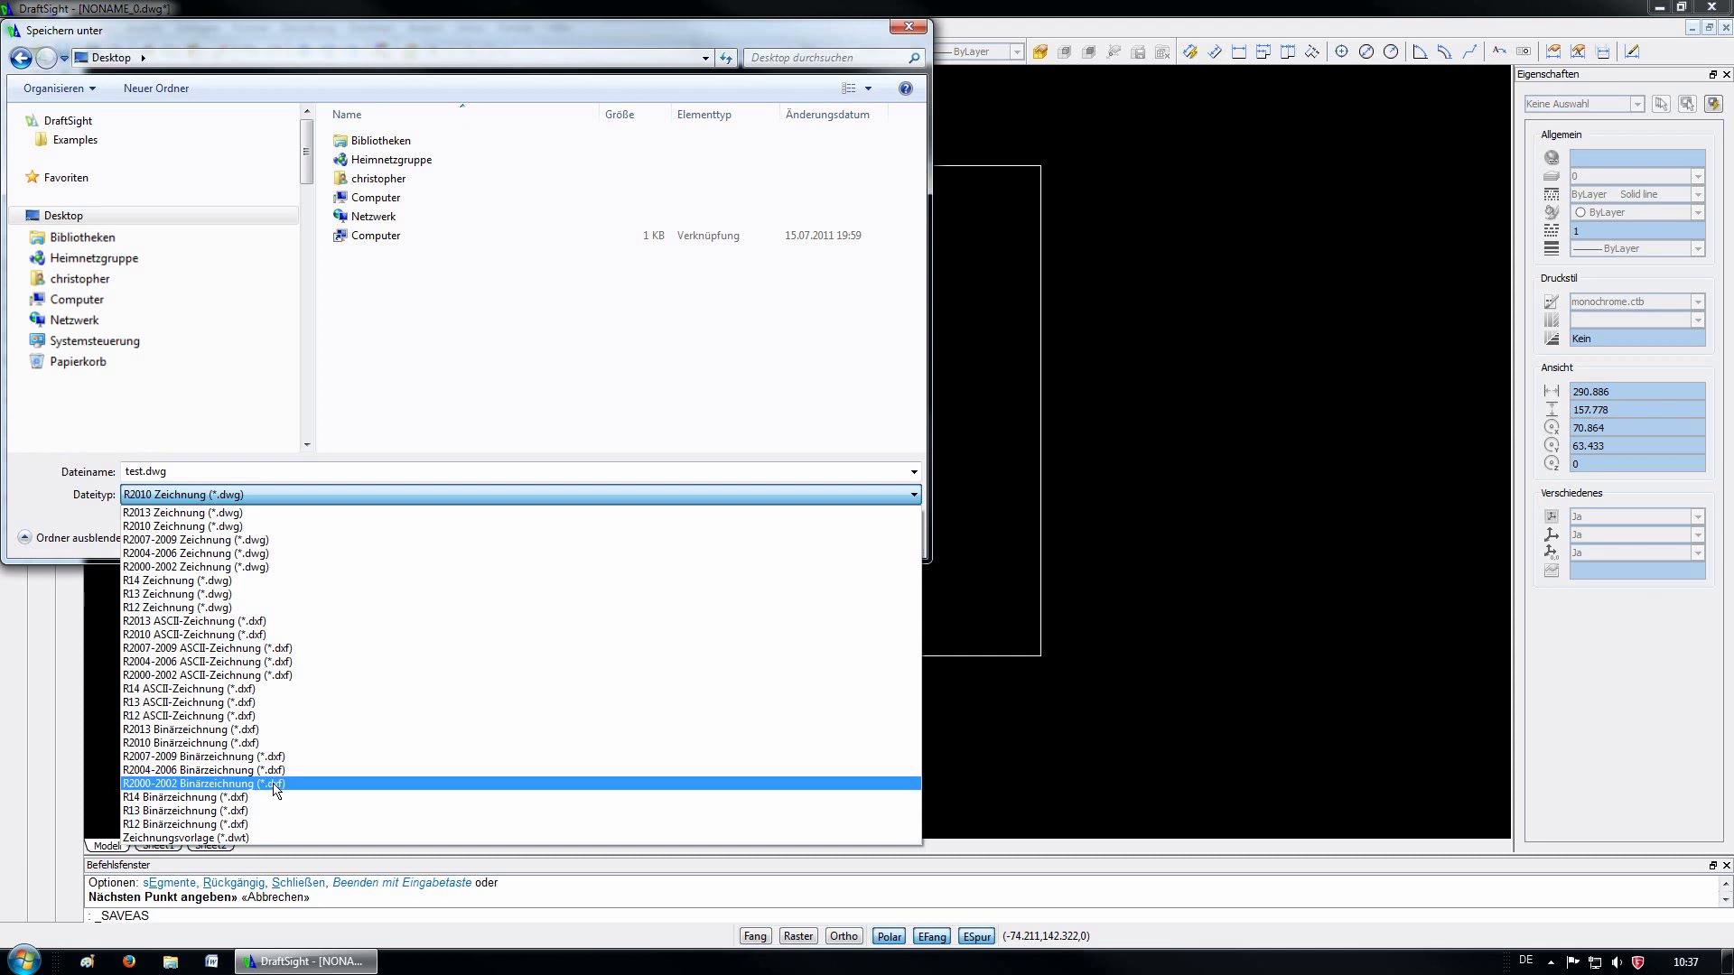
{"action": "left_click", "coordinate": [271, 784]}
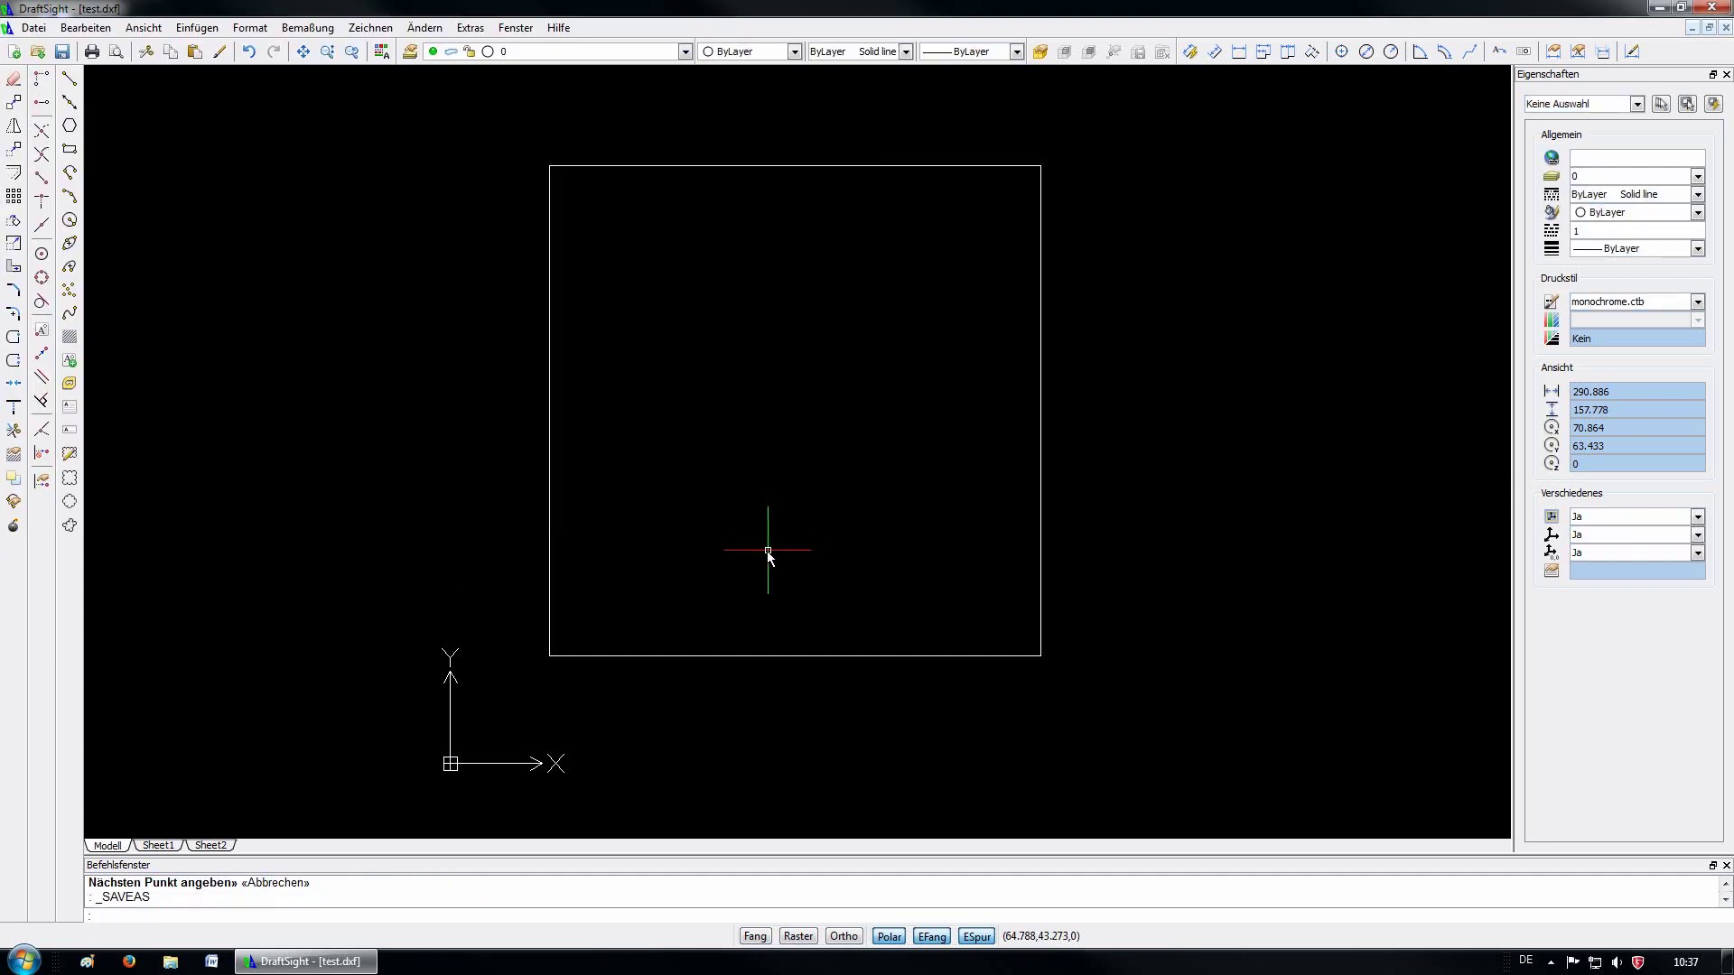
{"action": "left_click", "coordinate": [1725, 28]}
{"action": "left_click", "coordinate": [1721, 10]}
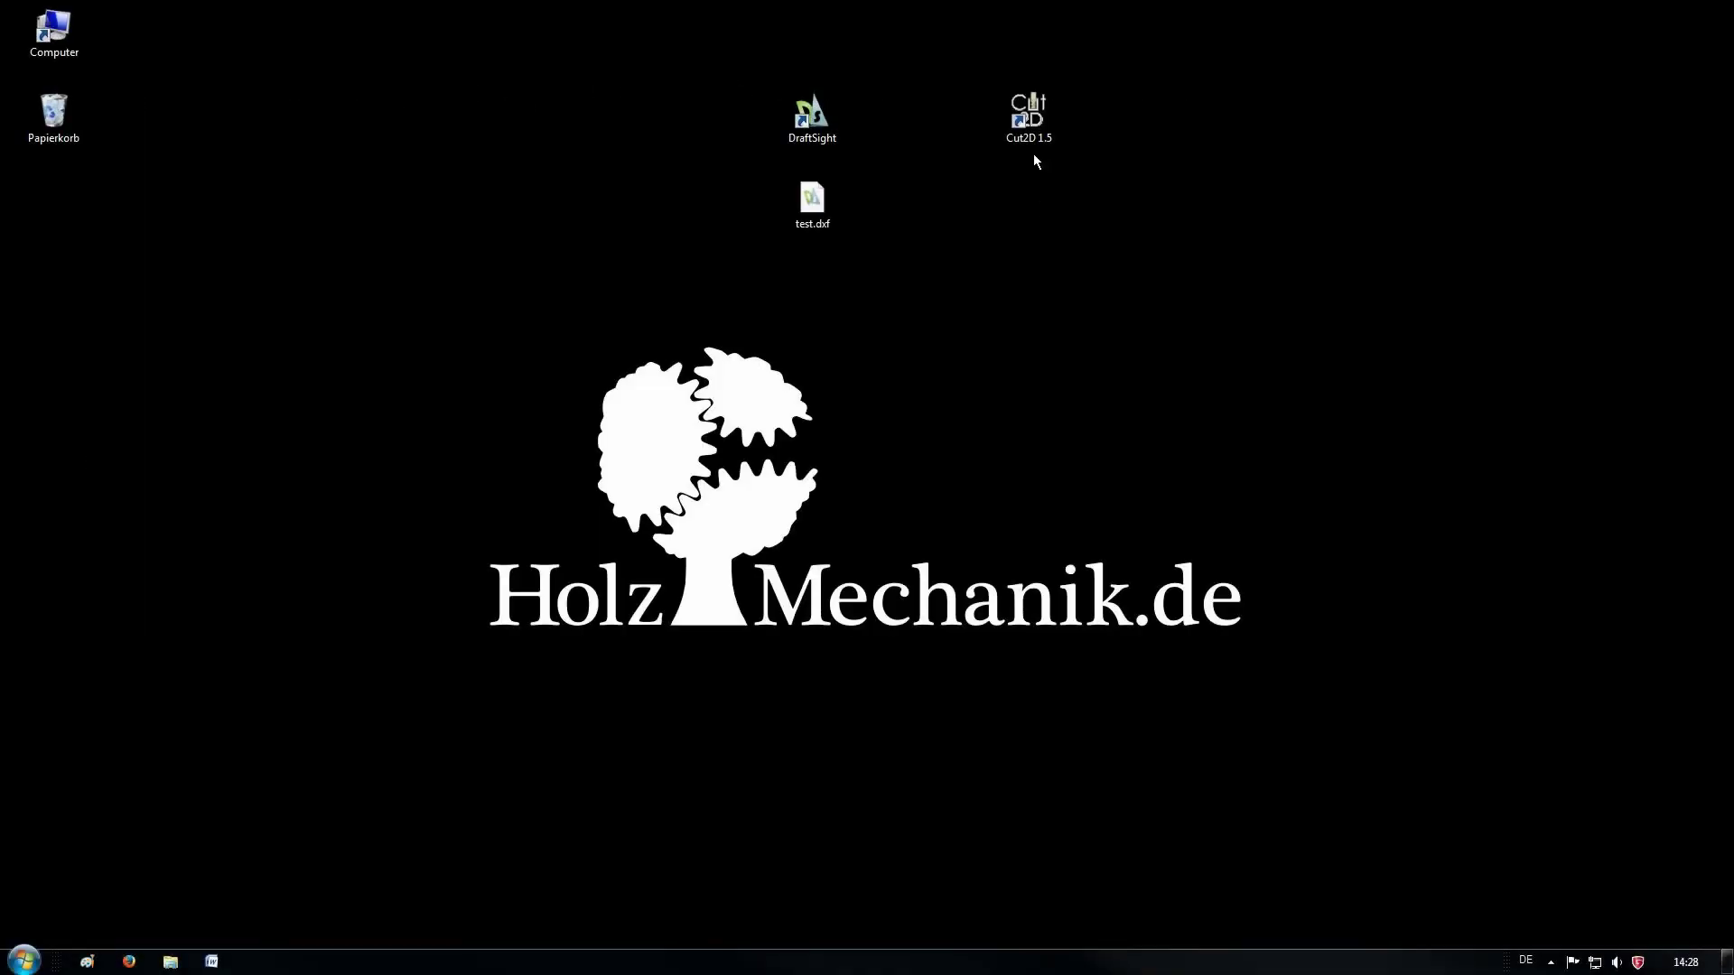
Launch Cut2D 1.5 and create a new job file
{"action": "double_click", "coordinate": [1036, 123]}
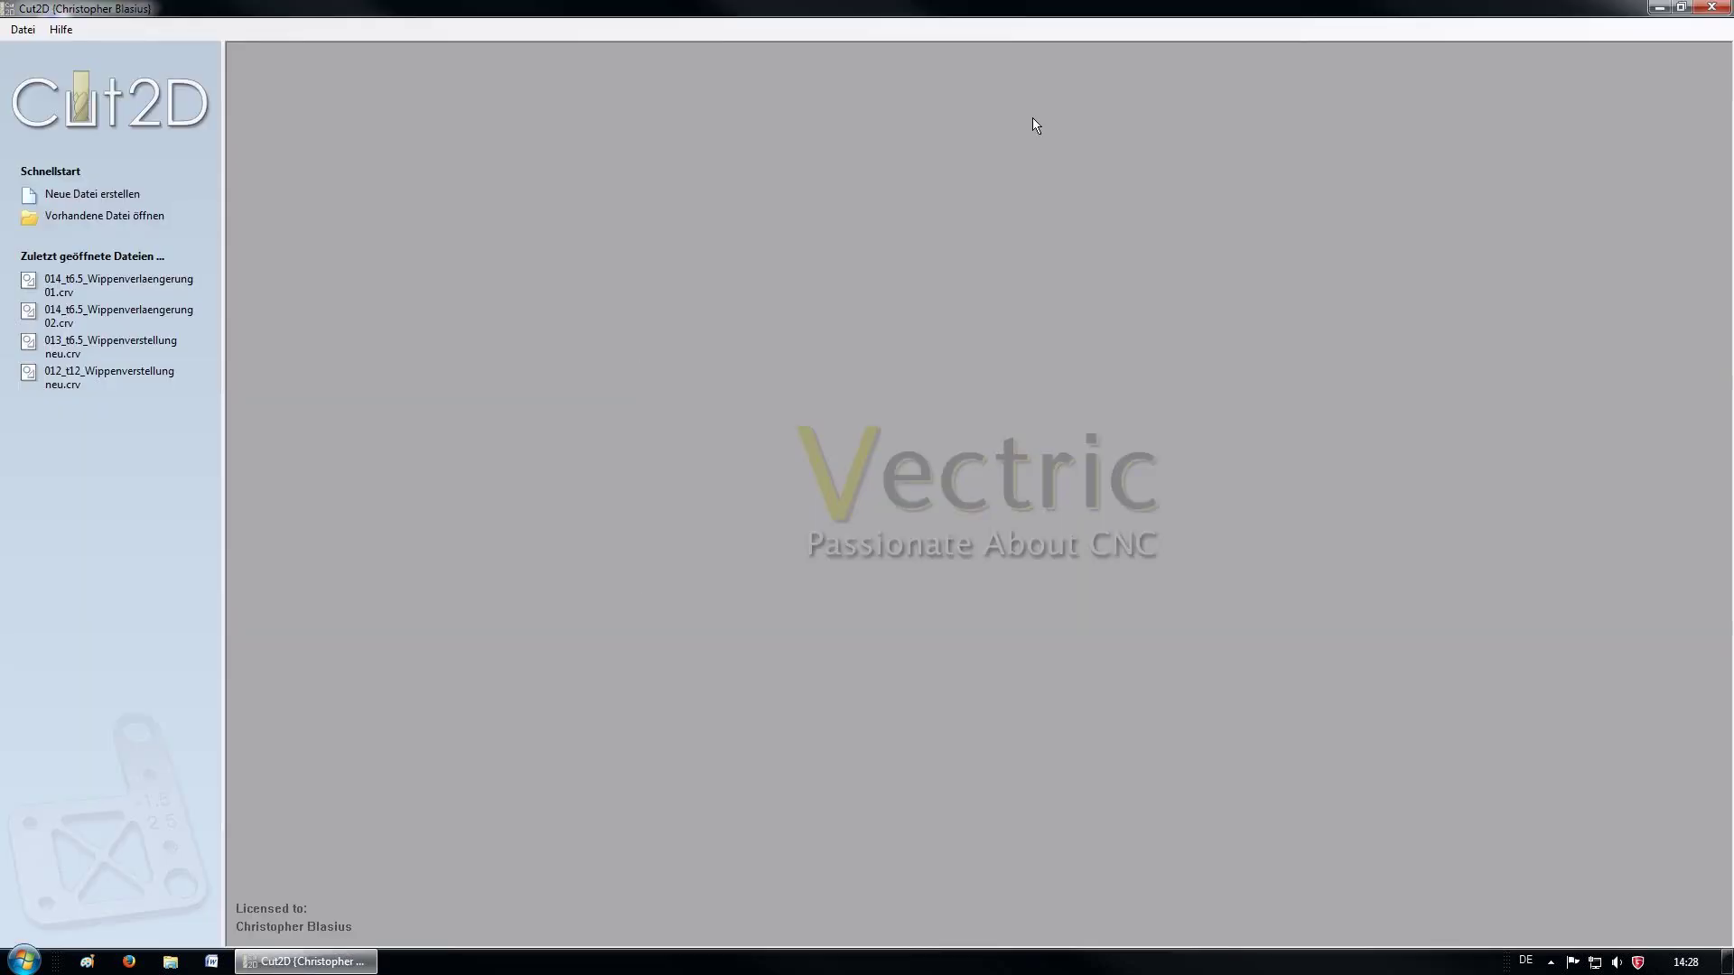
{"action": "left_click", "coordinate": [85, 195]}
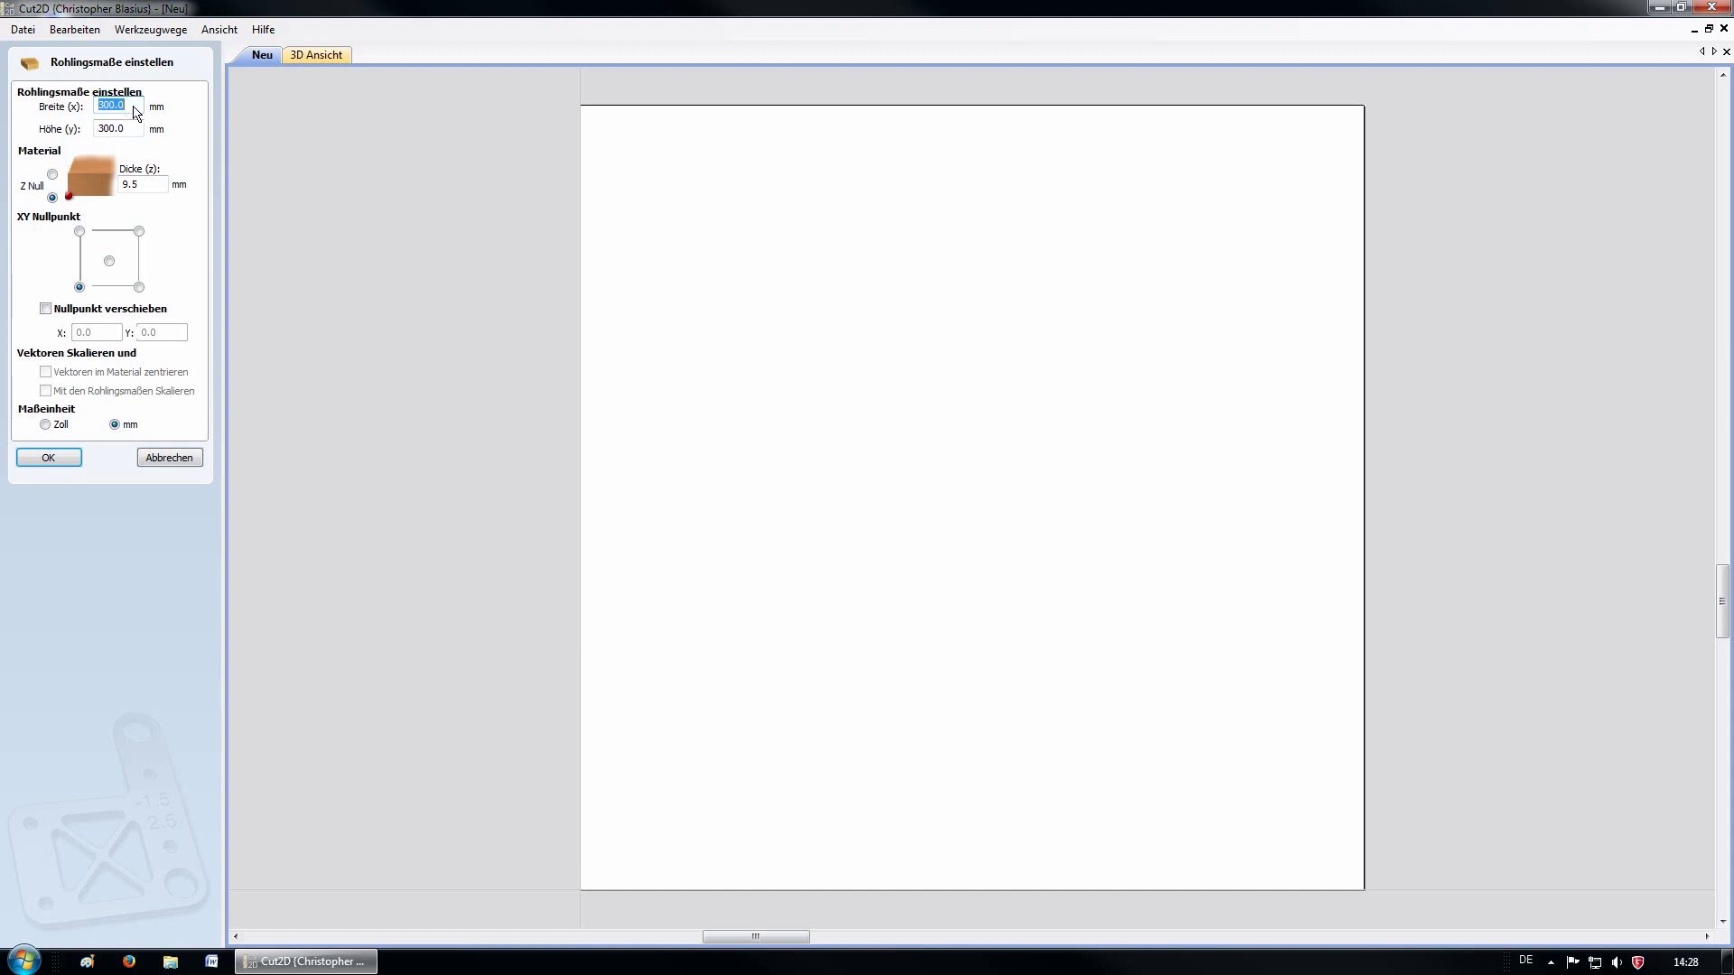
Confirm a 300 × 300 mm blank, 9.5 mm thick, in millimetres
{"action": "left_click", "coordinate": [135, 112]}
{"action": "left_click", "coordinate": [141, 185]}
{"action": "left_click", "coordinate": [49, 460]}
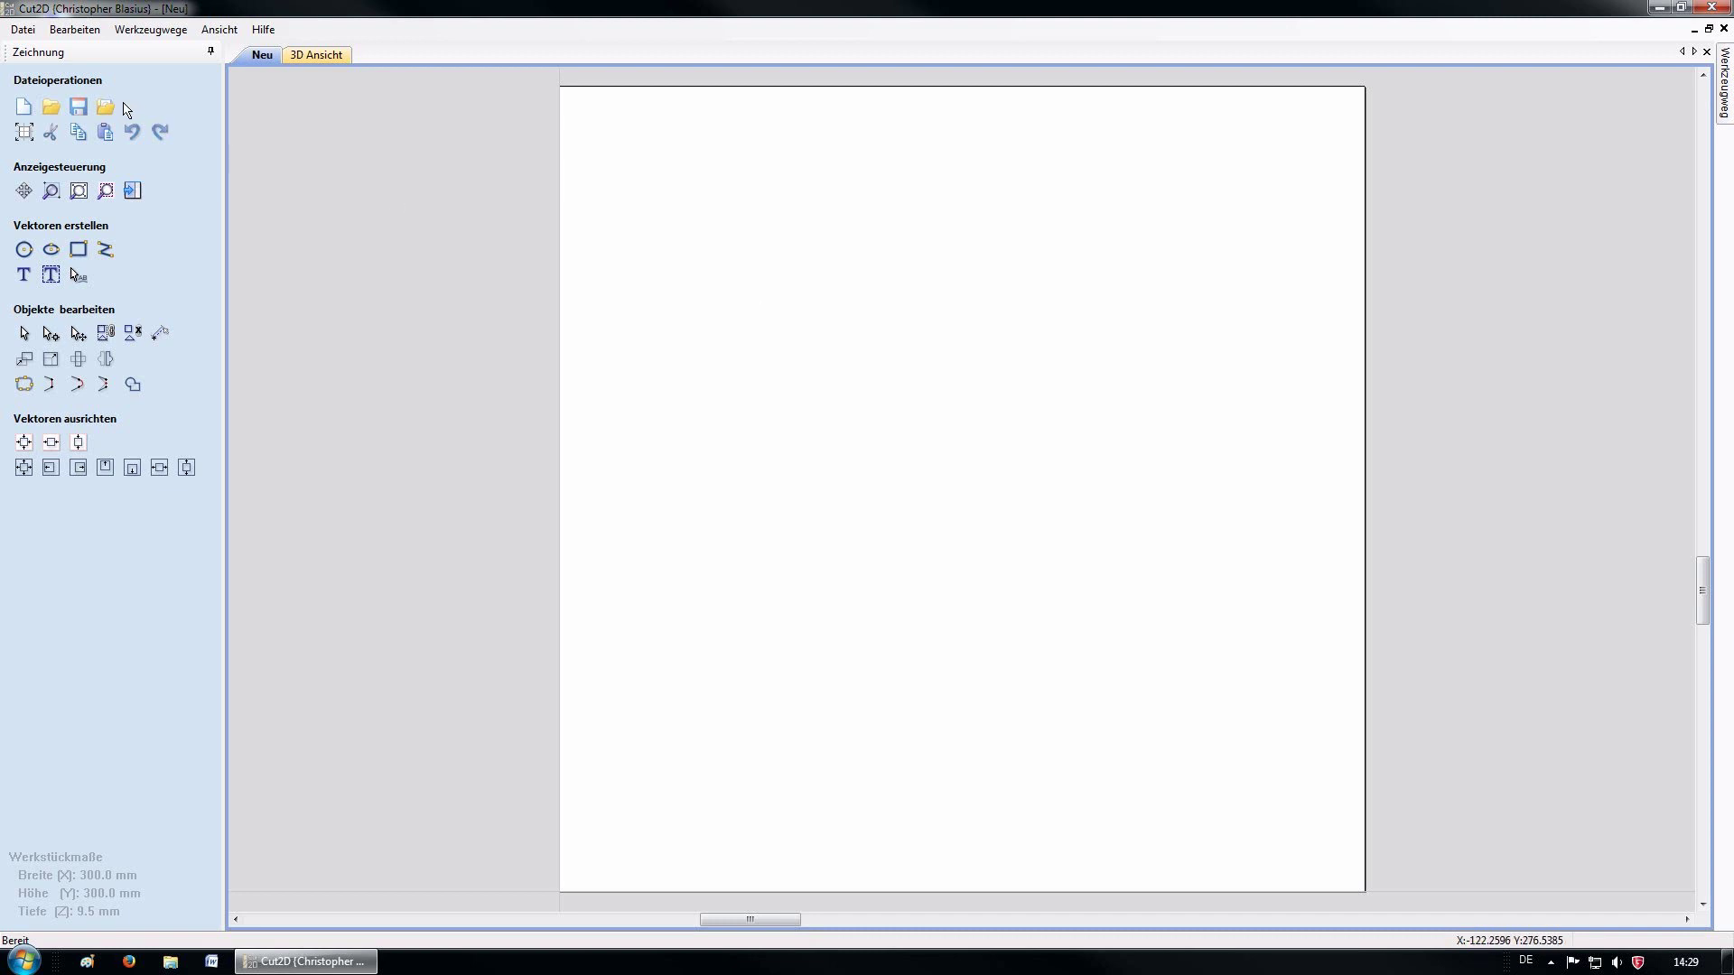
Import test.dxf from the Desktop and select the 100 mm square outline
{"action": "left_click", "coordinate": [107, 107]}
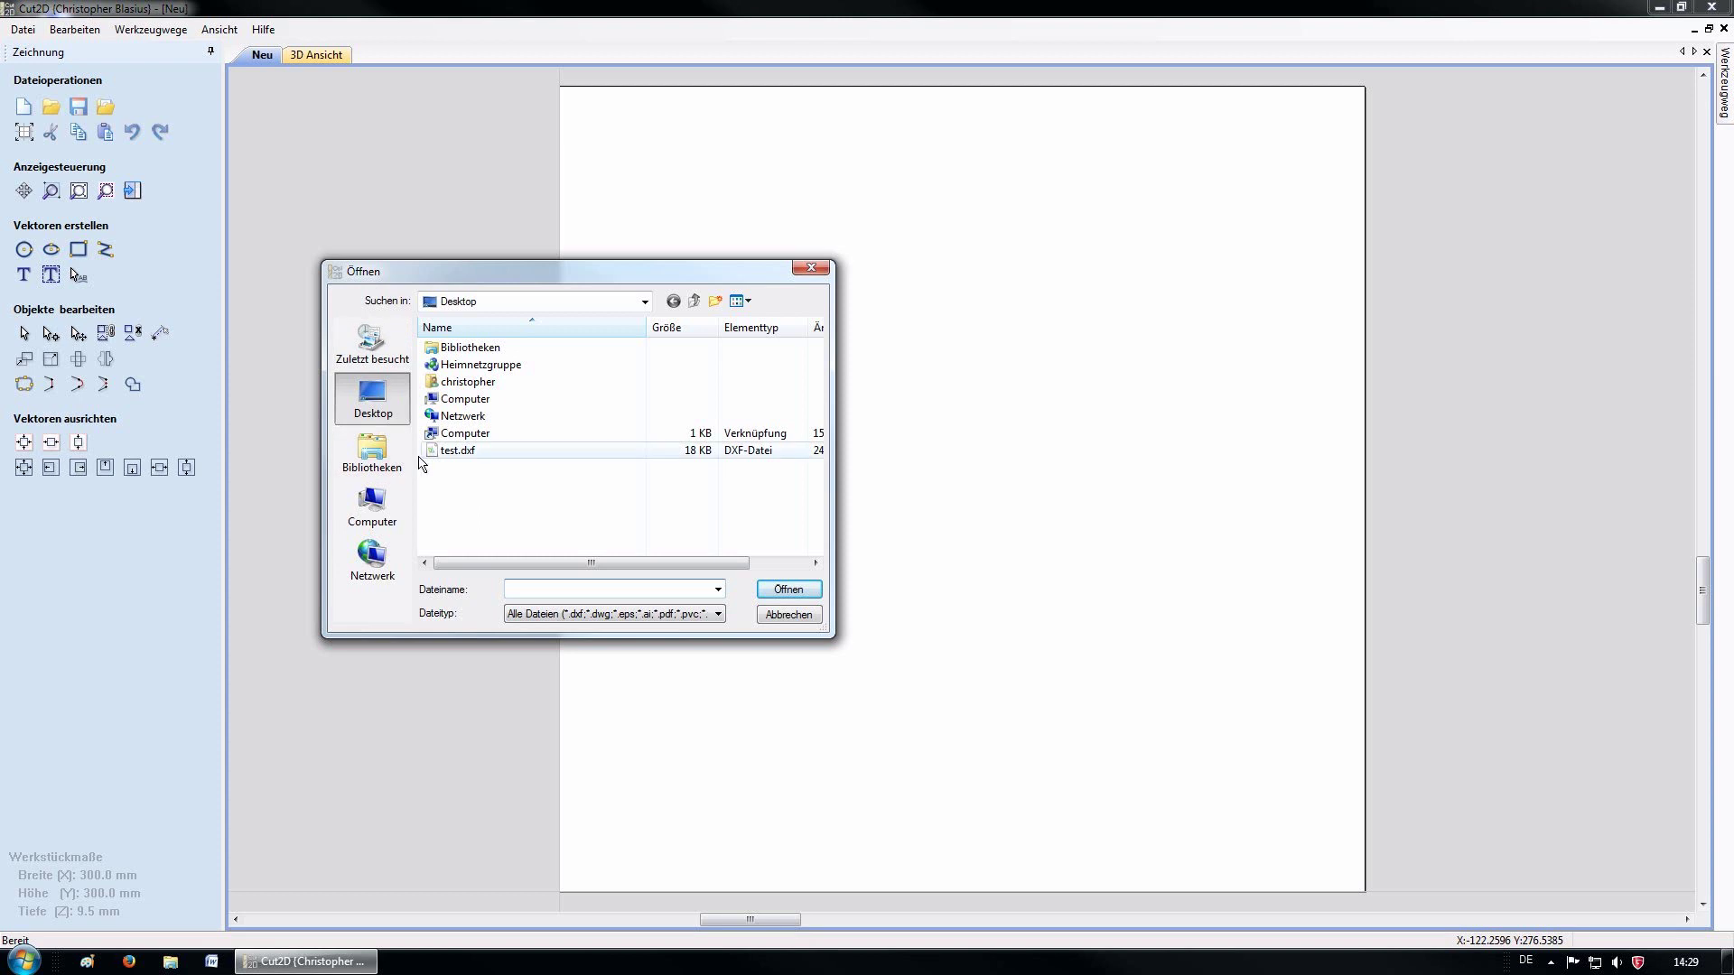
{"action": "left_click", "coordinate": [456, 454]}
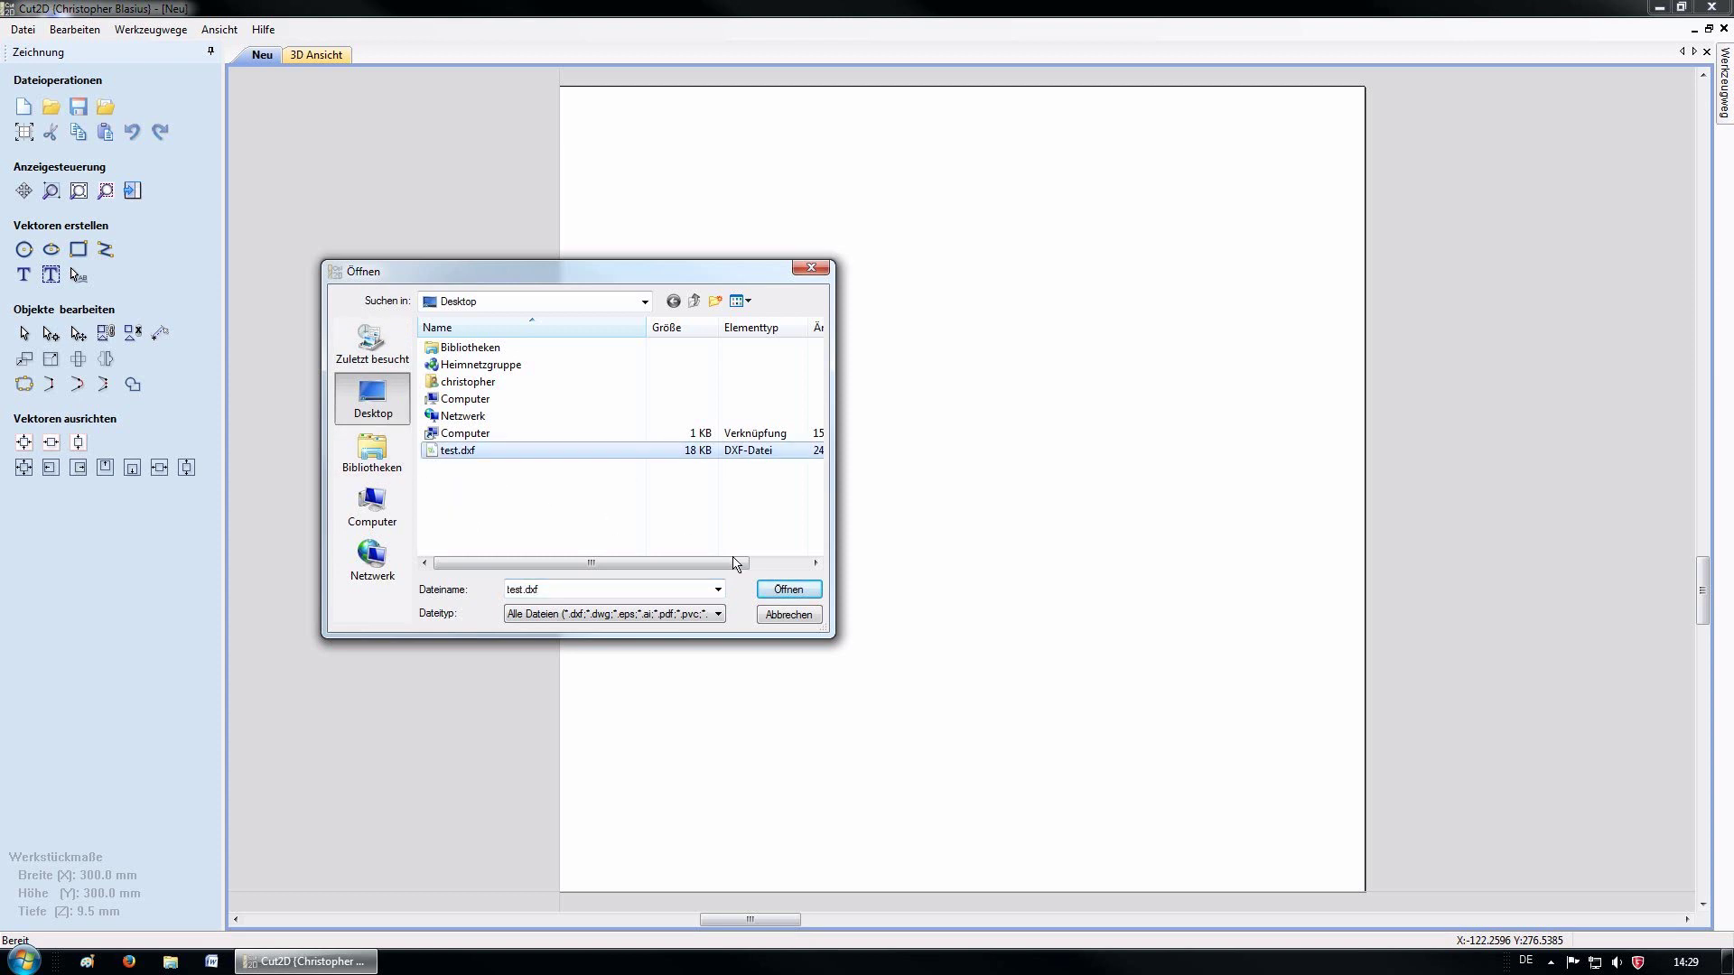
{"action": "left_click", "coordinate": [778, 591]}
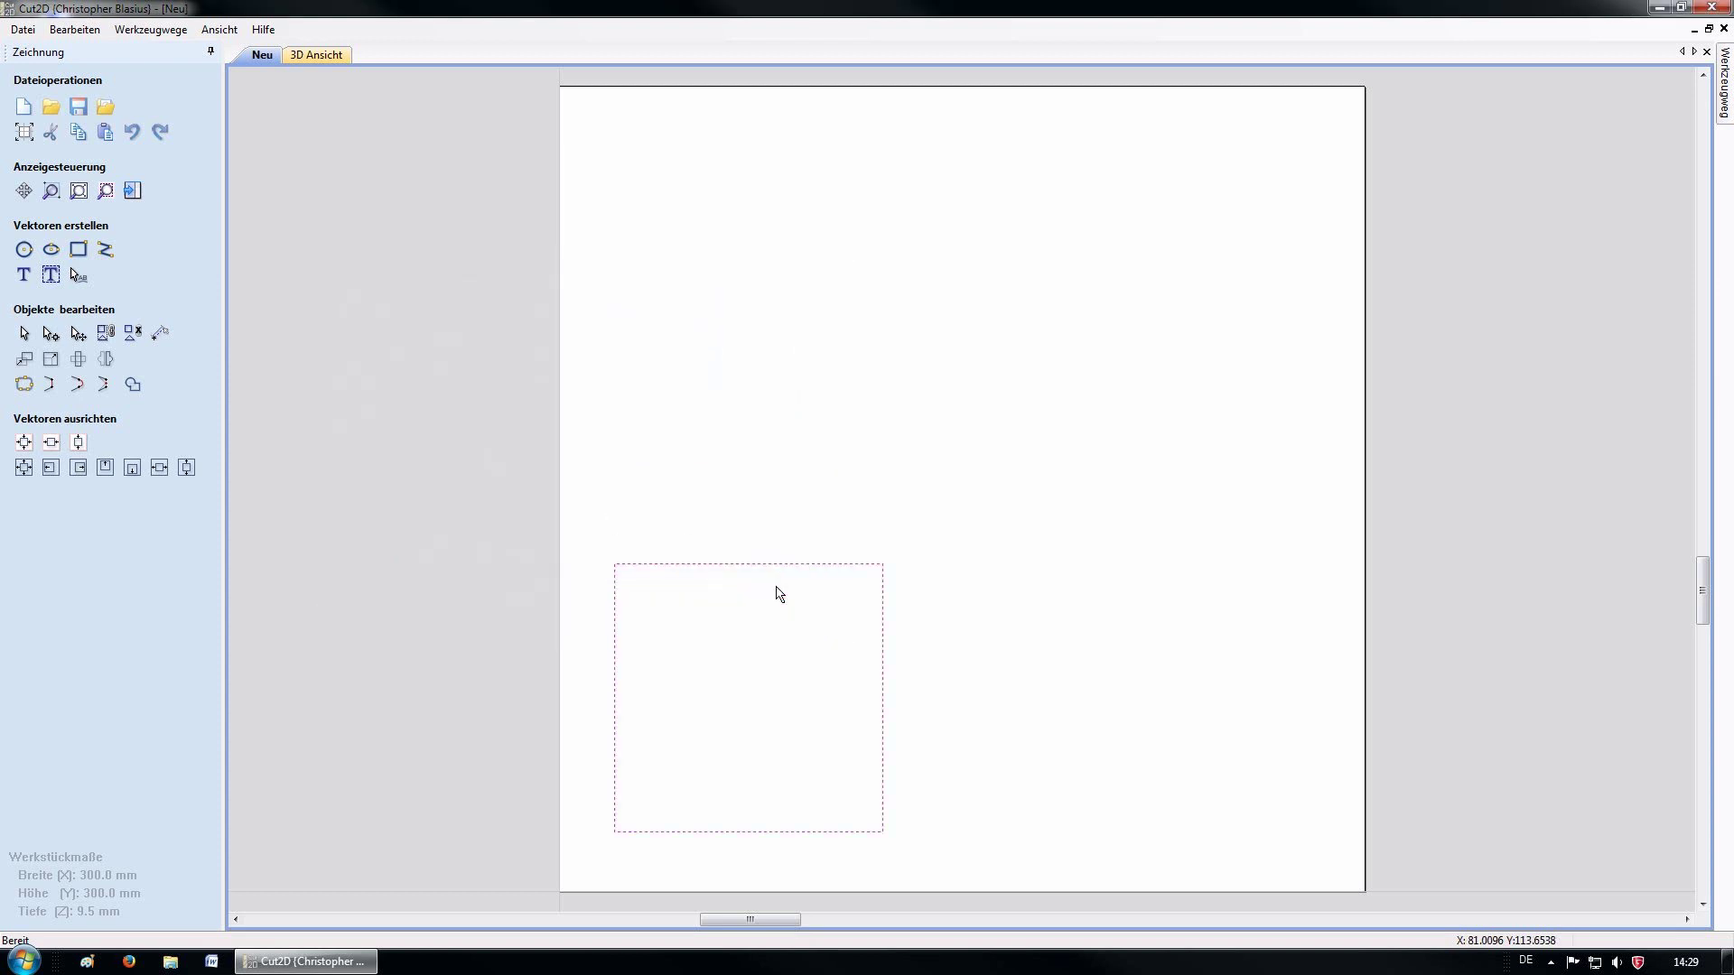
{"action": "left_click", "coordinate": [942, 793]}
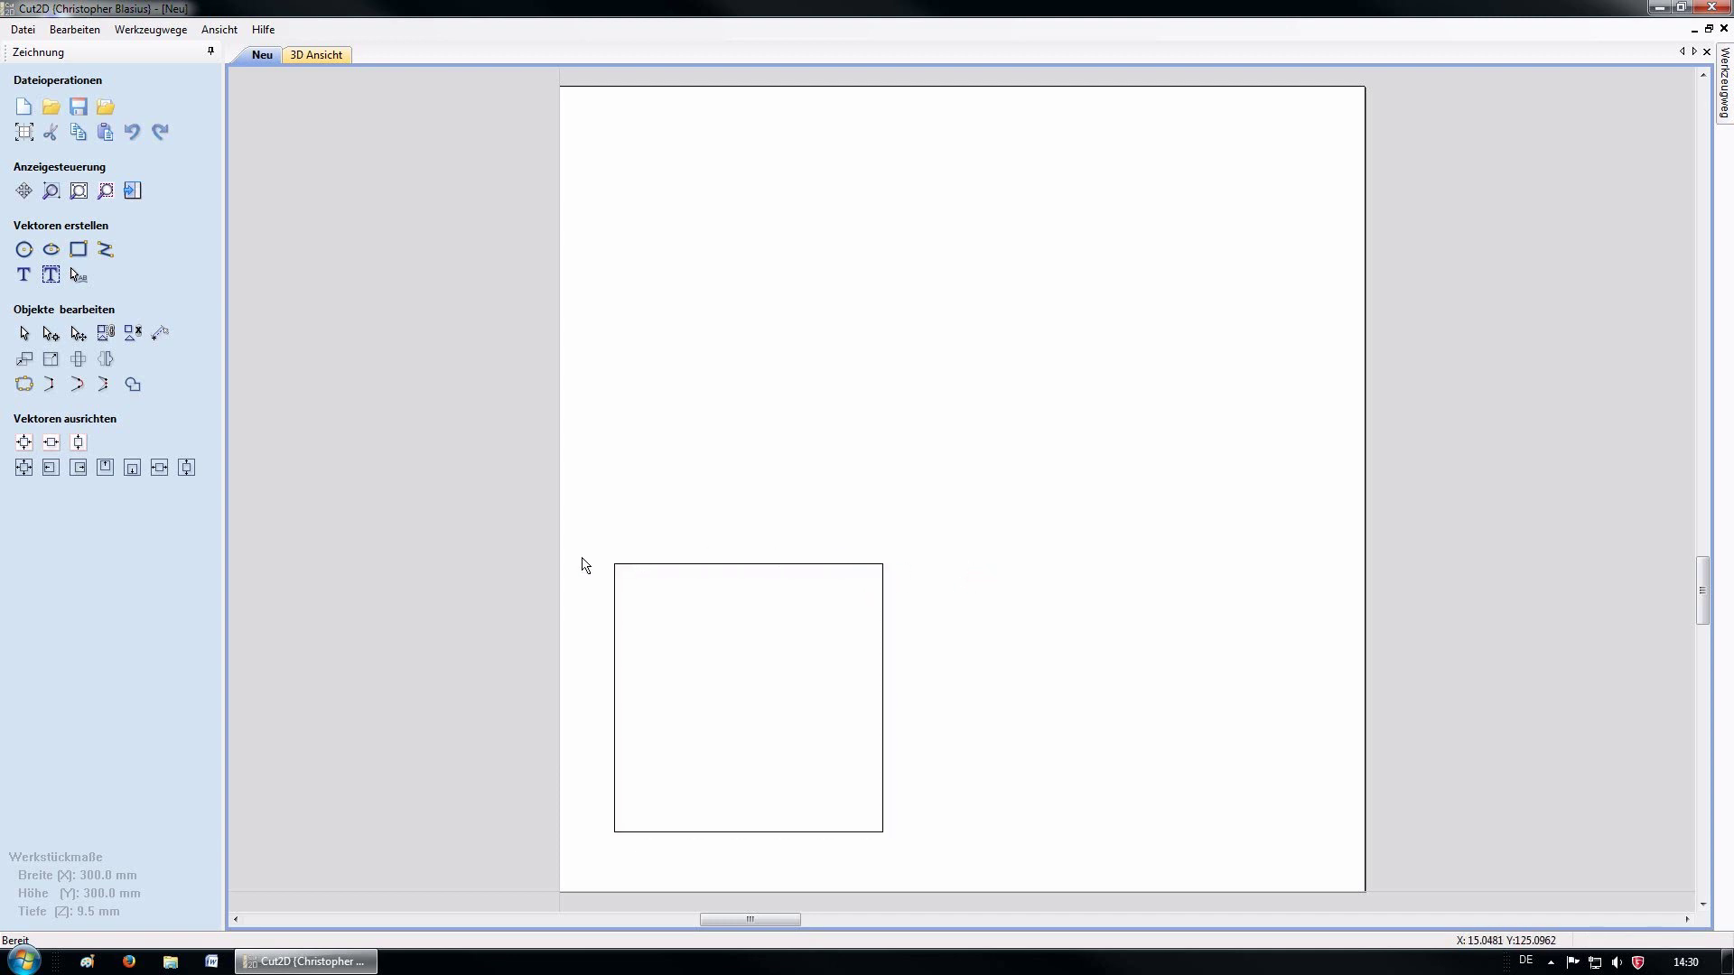
{"action": "left_click_drag", "start_coordinate": [909, 855], "coordinate": [584, 476]}
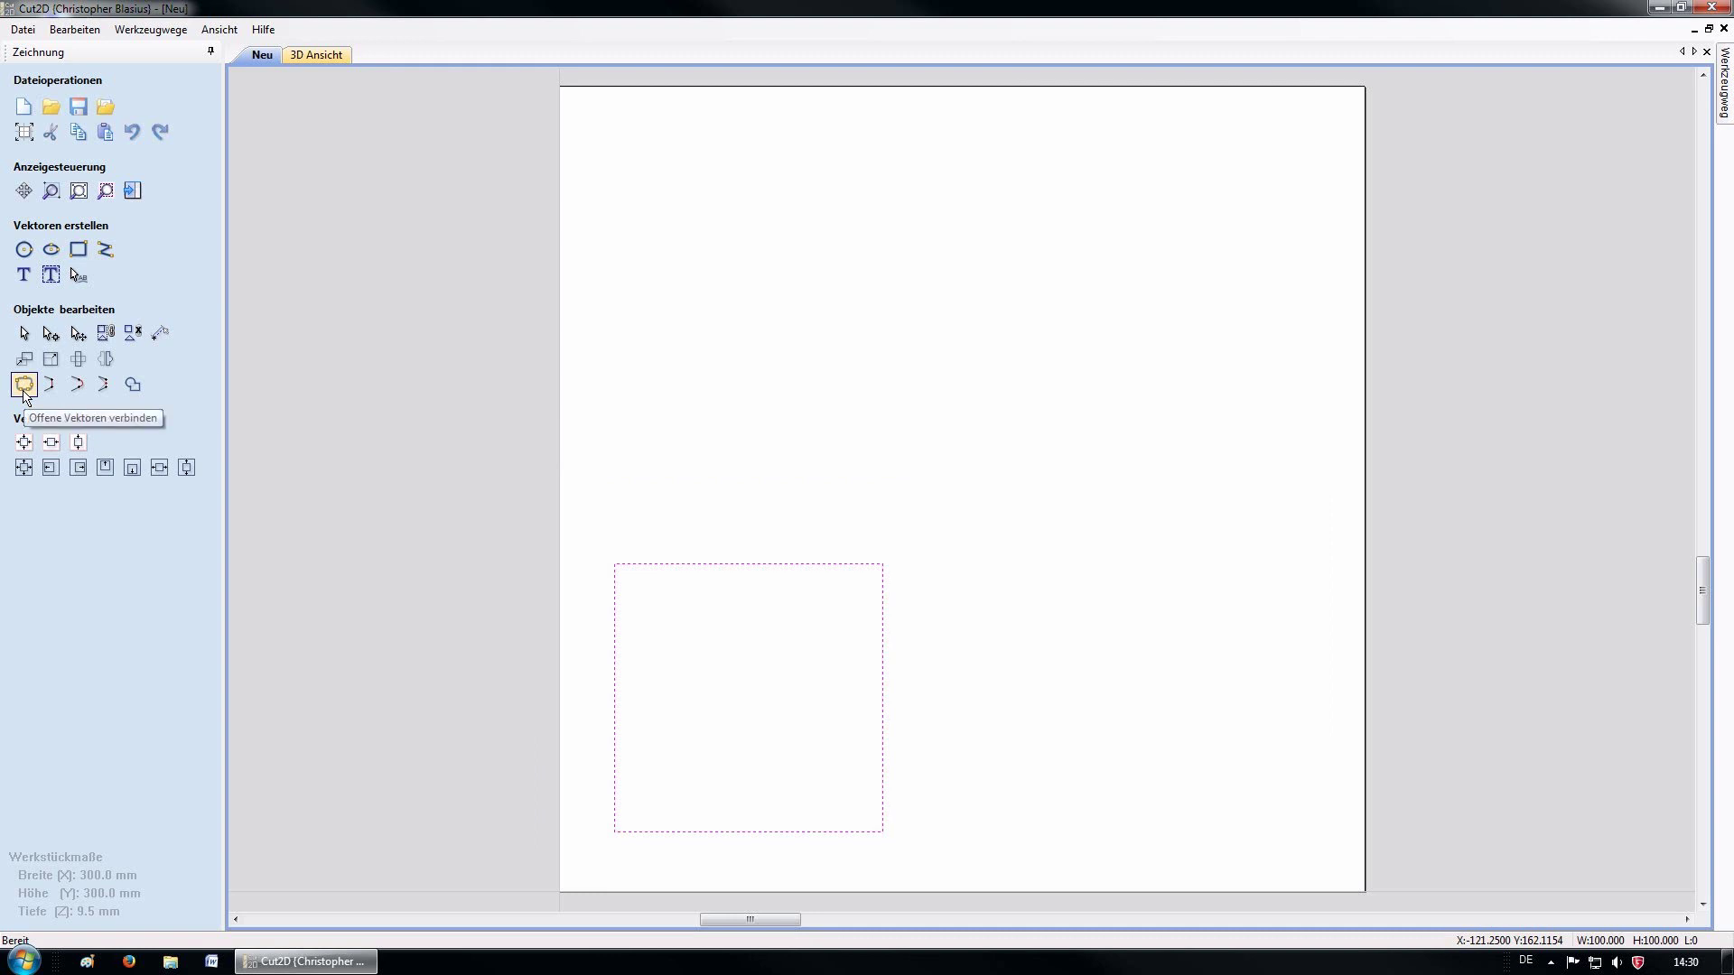
{"action": "left_click", "coordinate": [23, 390]}
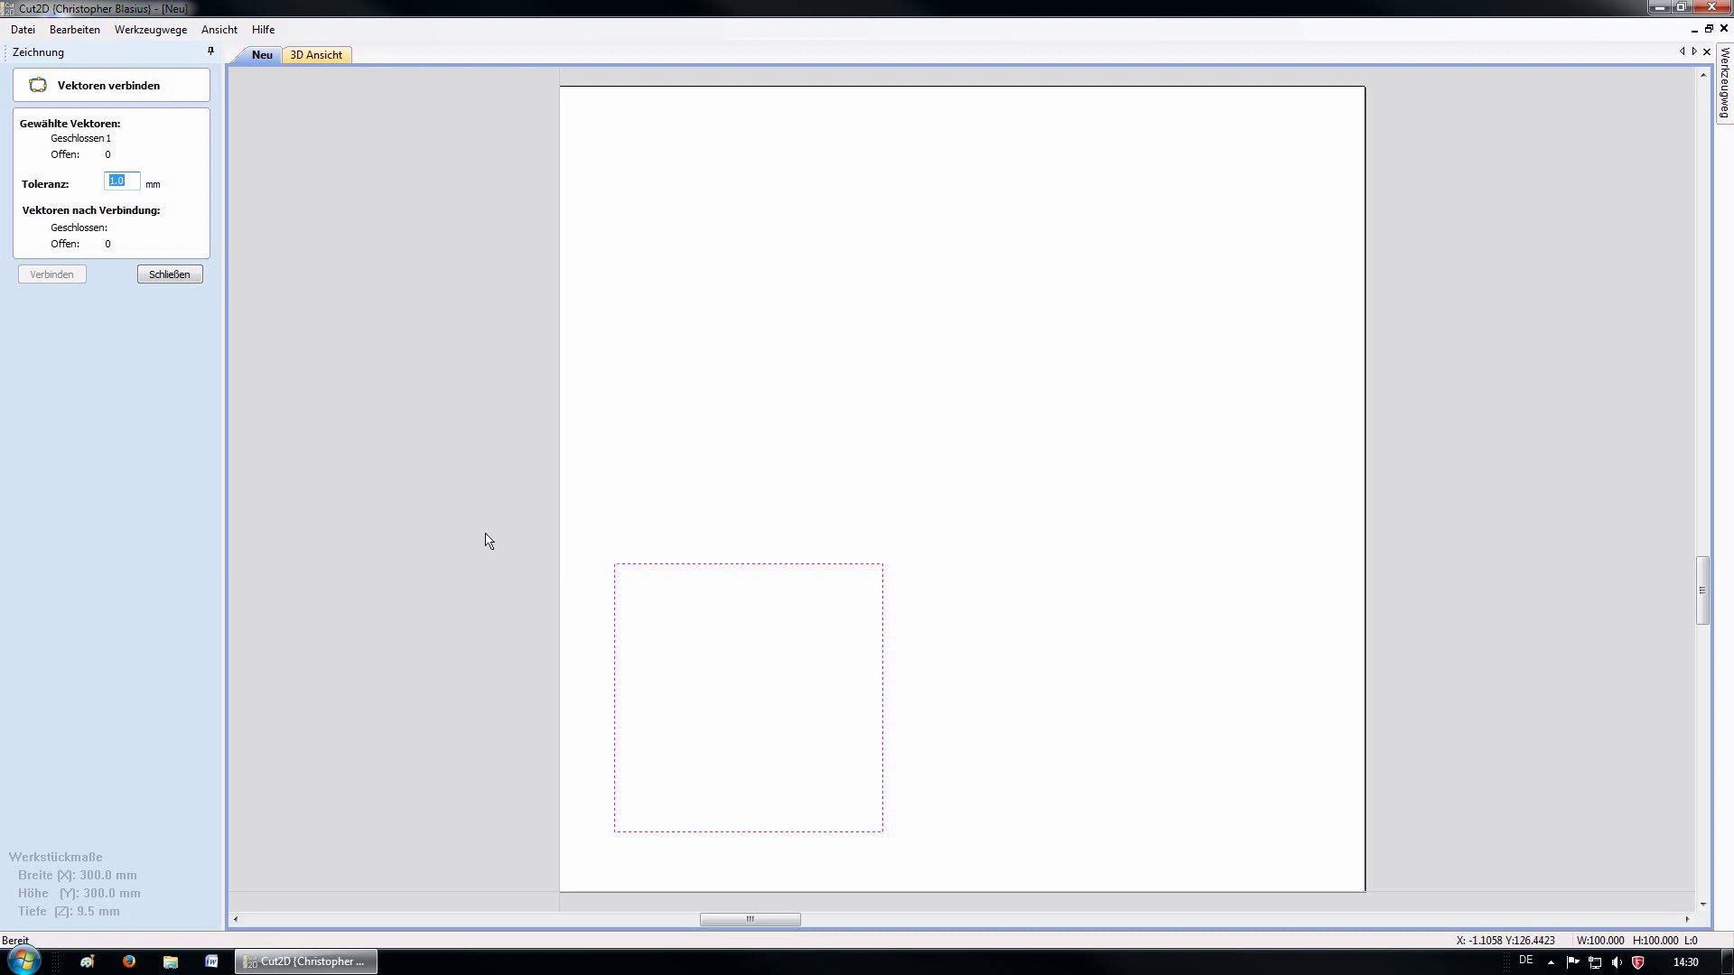
{"action": "left_click", "coordinate": [170, 275]}
{"action": "left_click", "coordinate": [950, 475]}
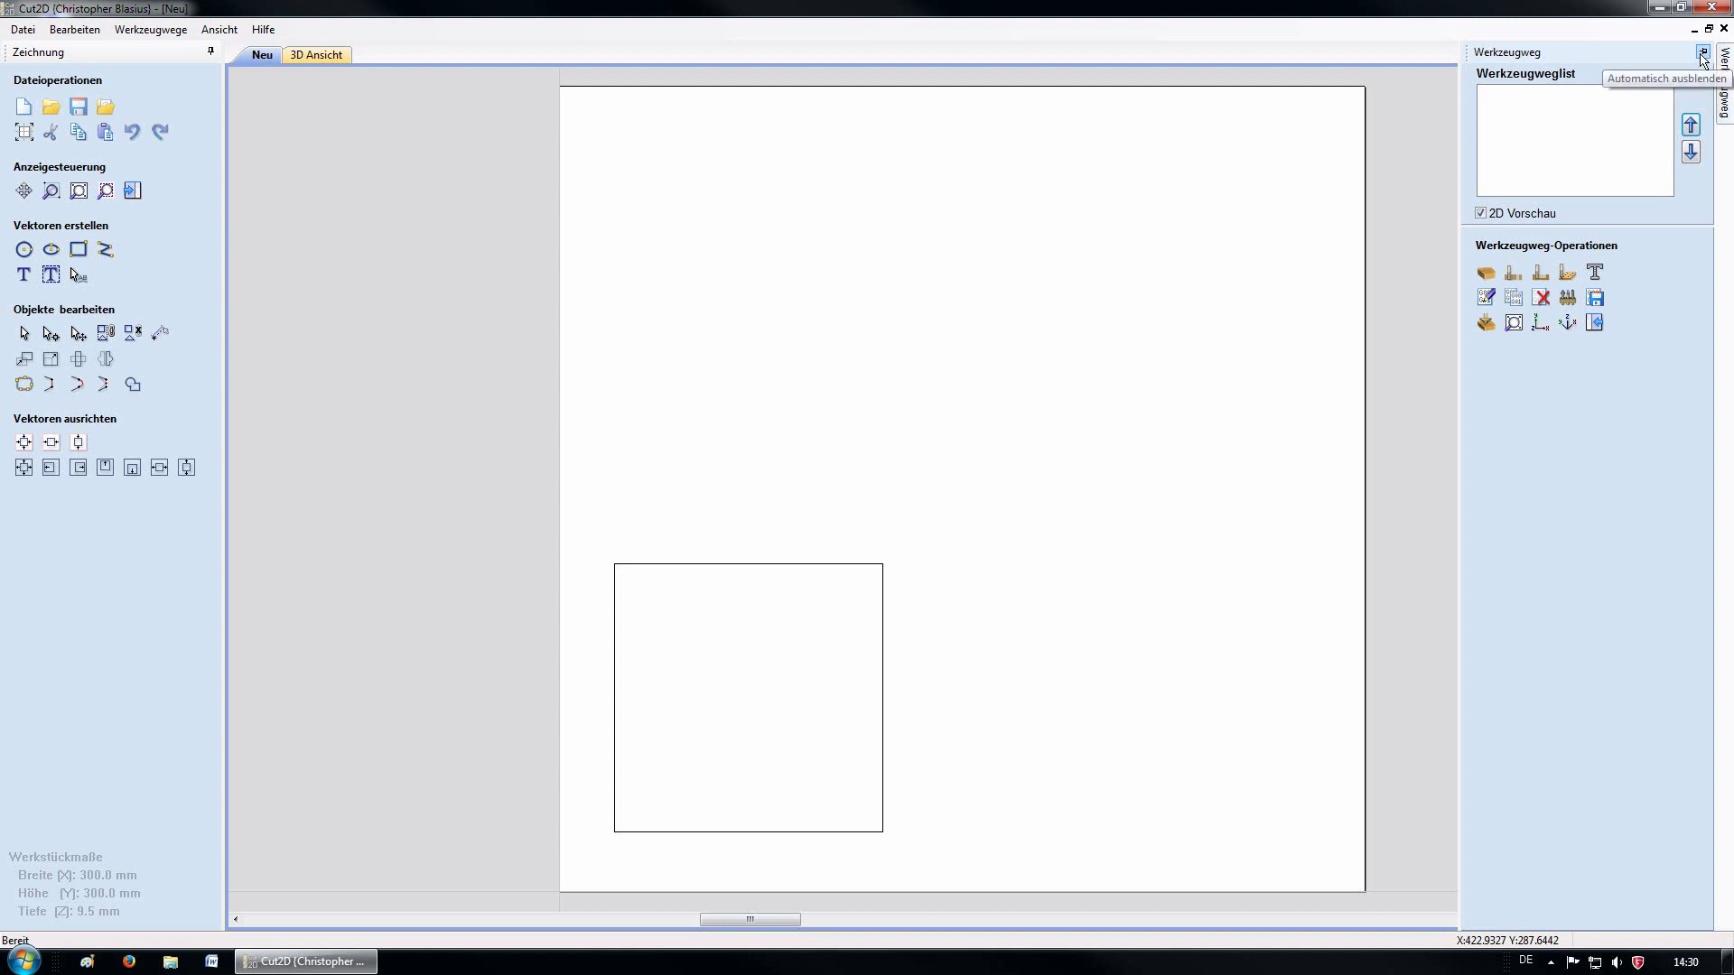
Pin the toolpath panel, confirm 9.5 mm material with 3.0 mm Z clearance, and select the square
{"action": "left_click", "coordinate": [1703, 54]}
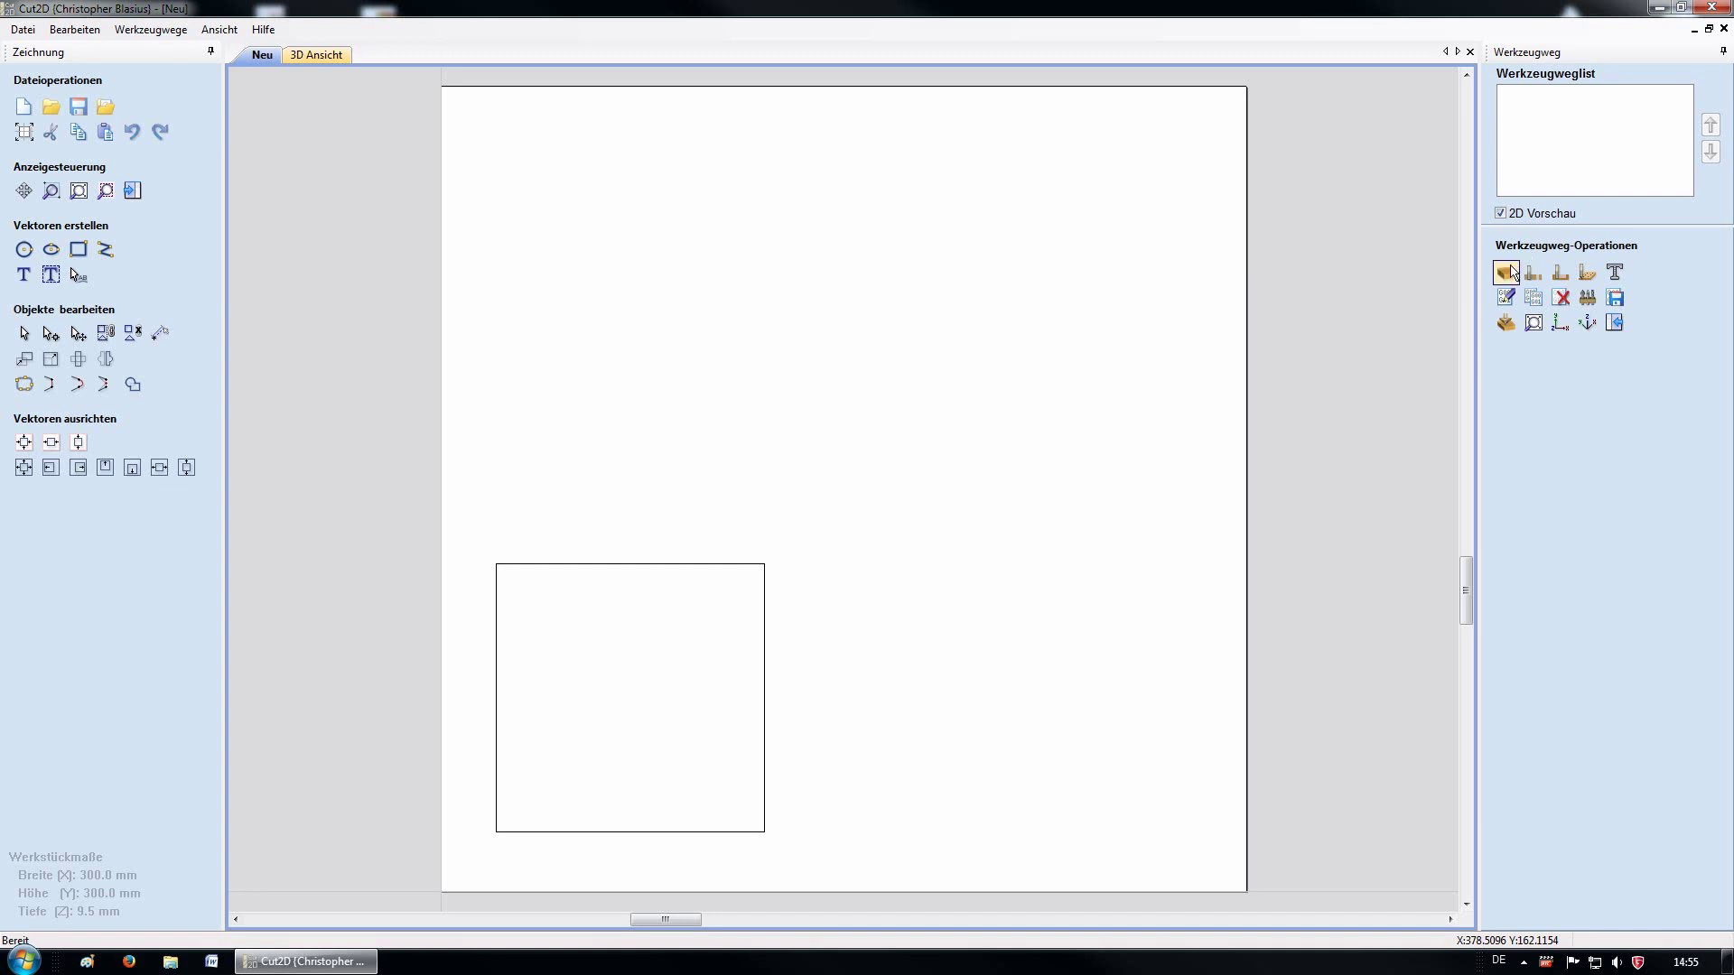
{"action": "left_click", "coordinate": [1506, 272]}
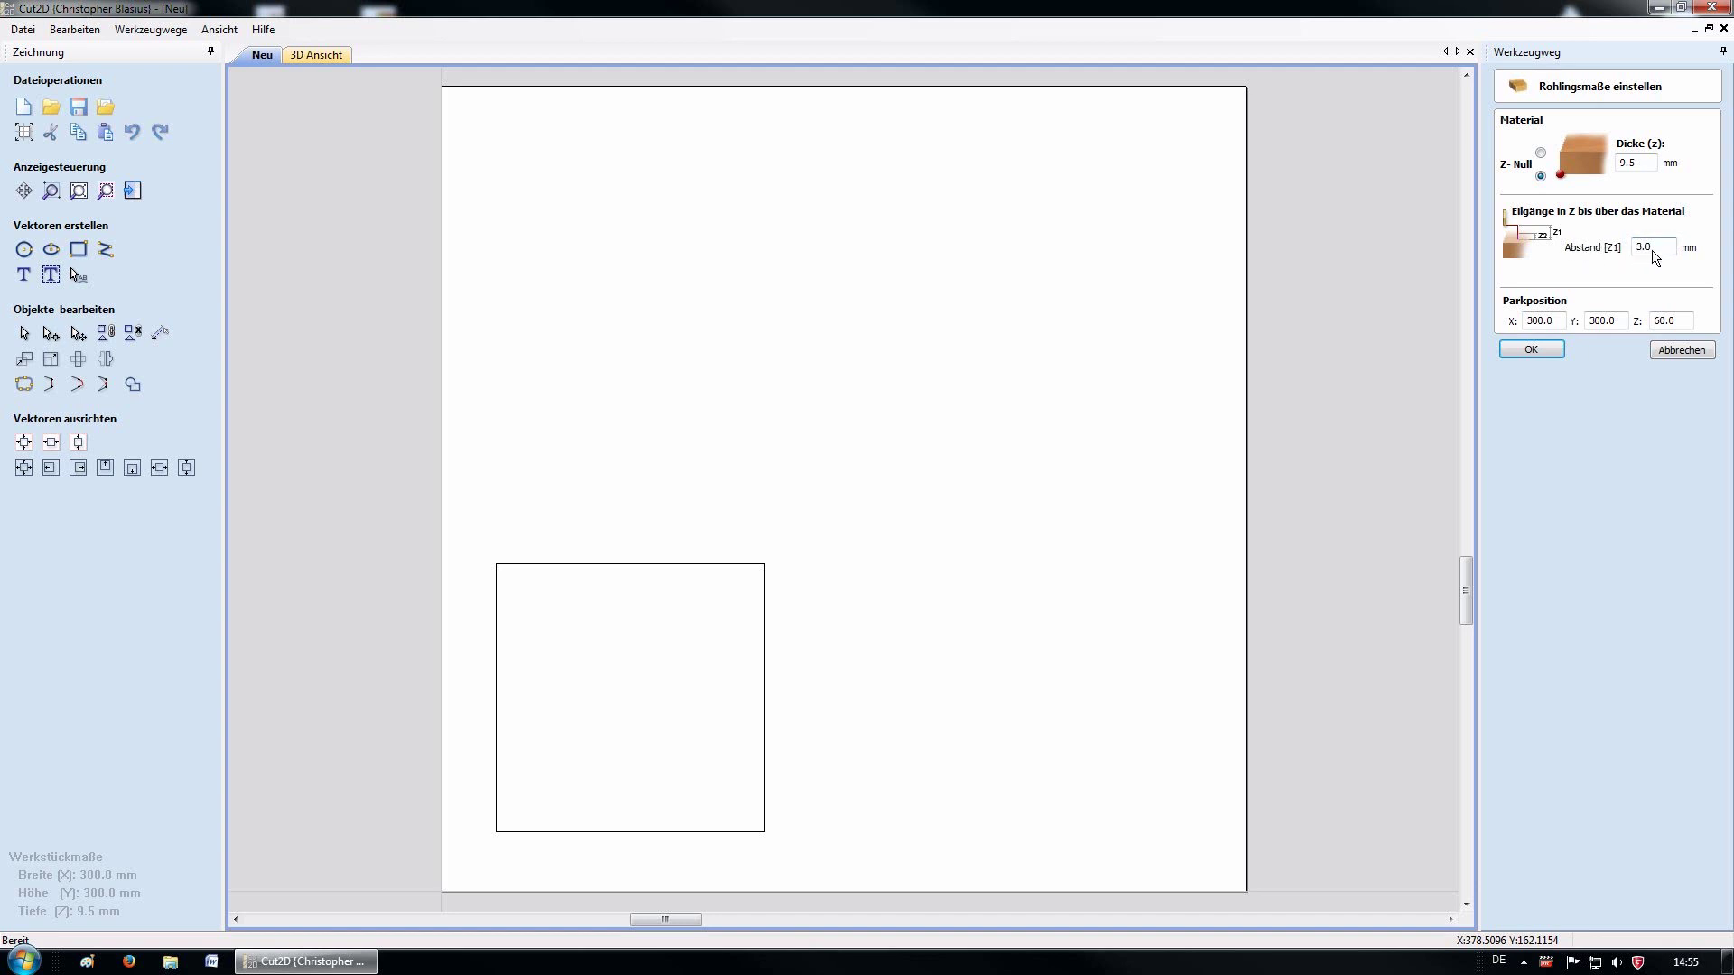
{"action": "left_click_drag", "start_coordinate": [1657, 247], "coordinate": [1631, 249]}
{"action": "left_click", "coordinate": [1643, 269]}
{"action": "left_click", "coordinate": [1535, 351]}
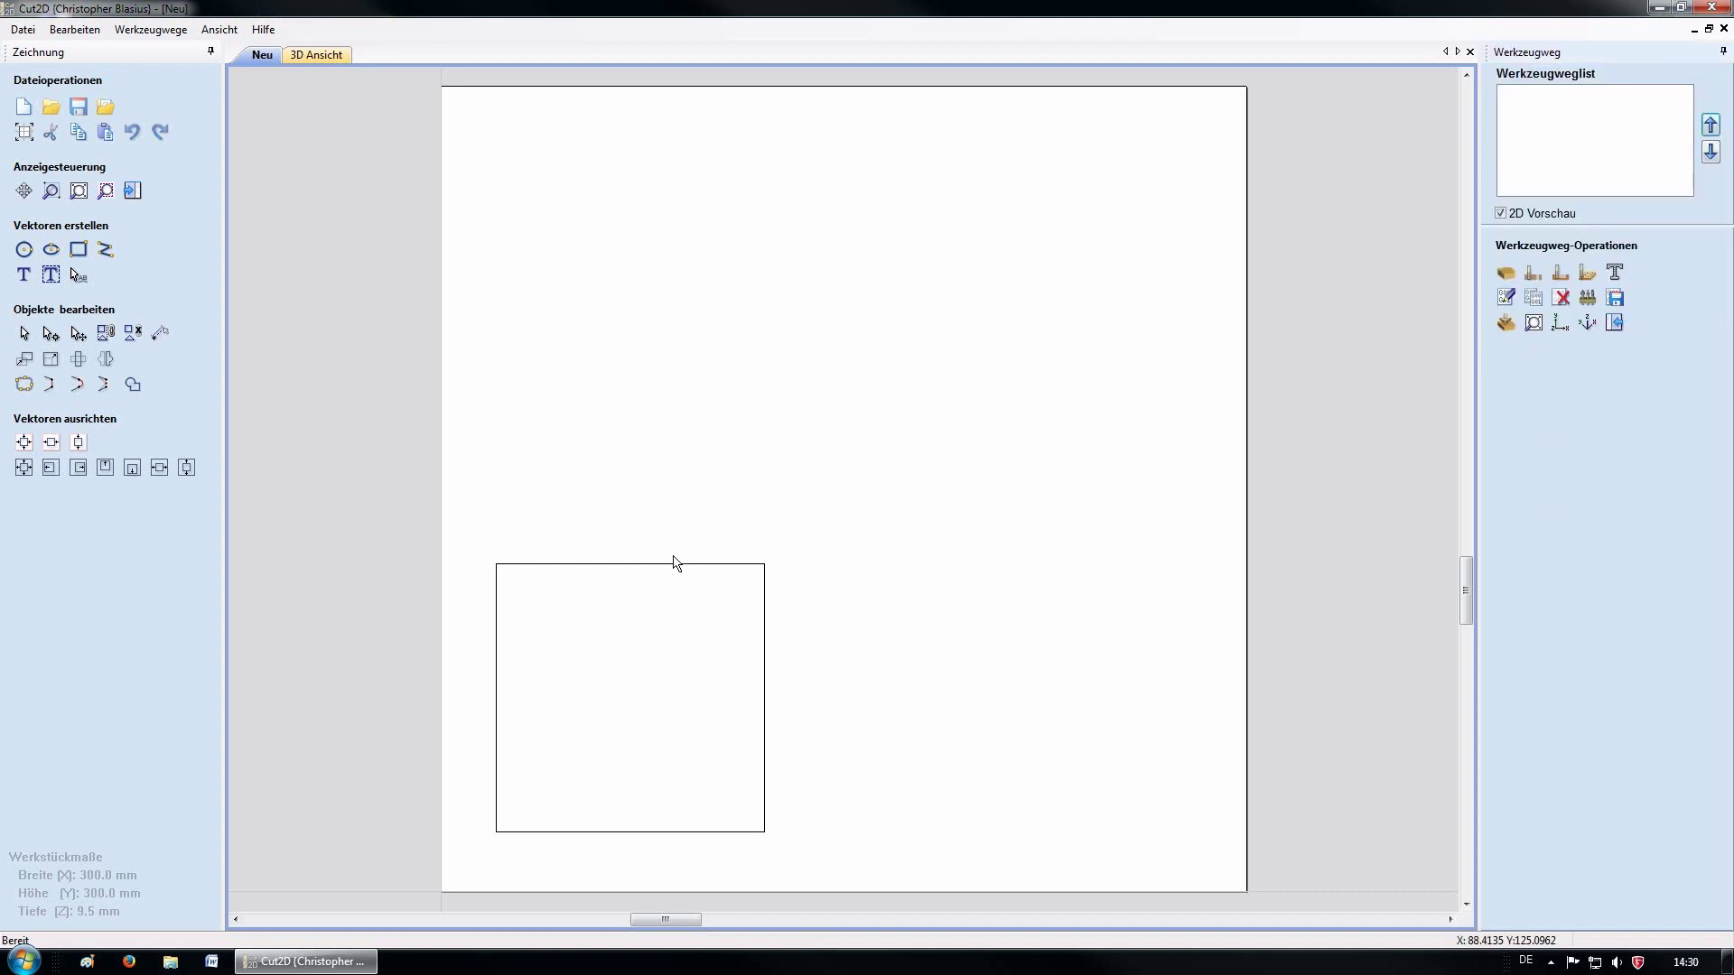
{"action": "left_click", "coordinate": [634, 565]}
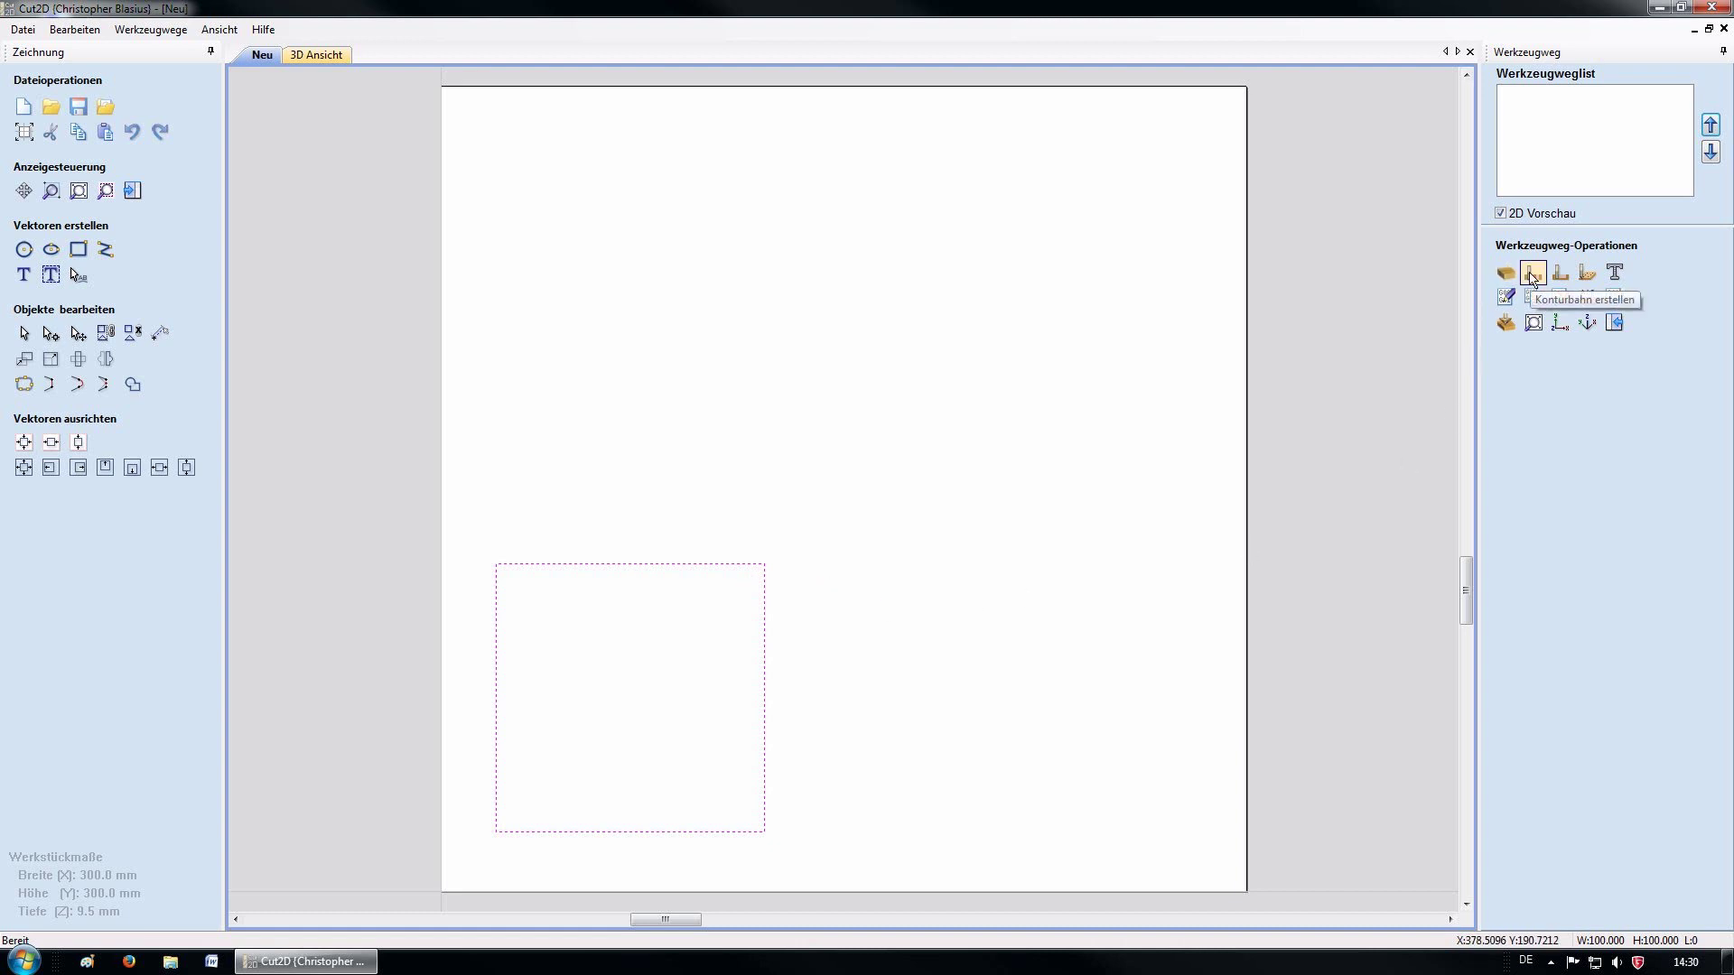
Create a Konturbahn profile toolpath with 7.0 mm Schnitttiefe and bring up the Werkzeug-Datenbank
{"action": "left_click", "coordinate": [1532, 274]}
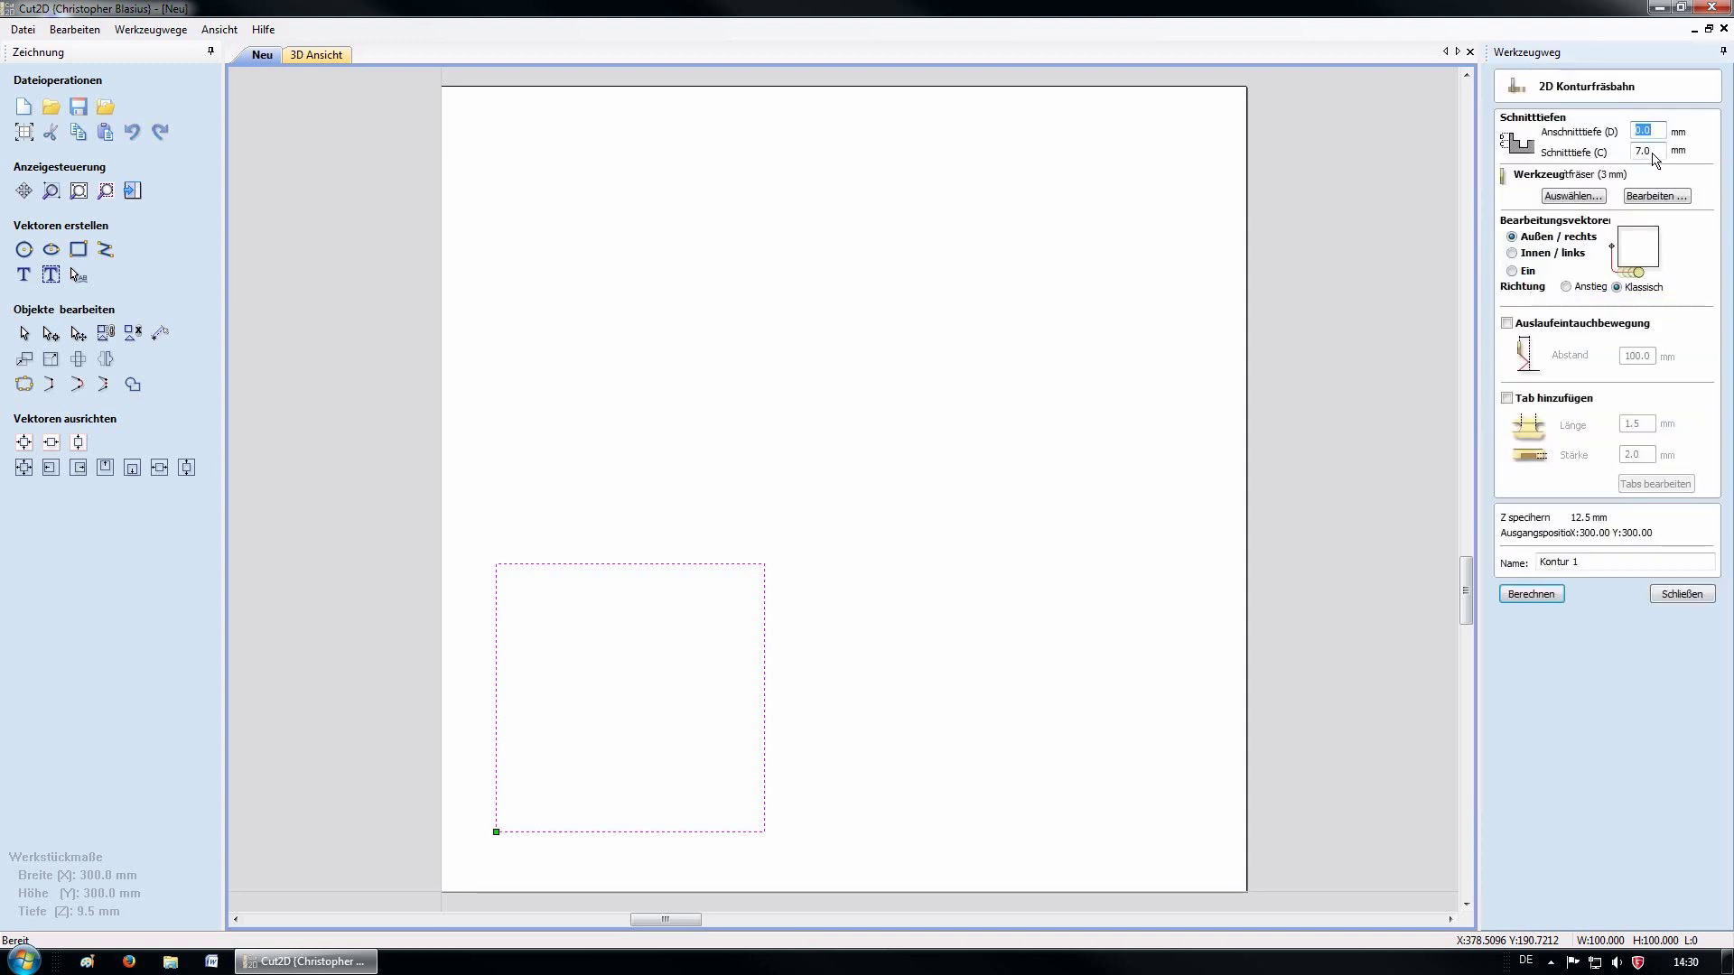
{"action": "left_click", "coordinate": [1658, 152]}
{"action": "left_click", "coordinate": [1572, 198]}
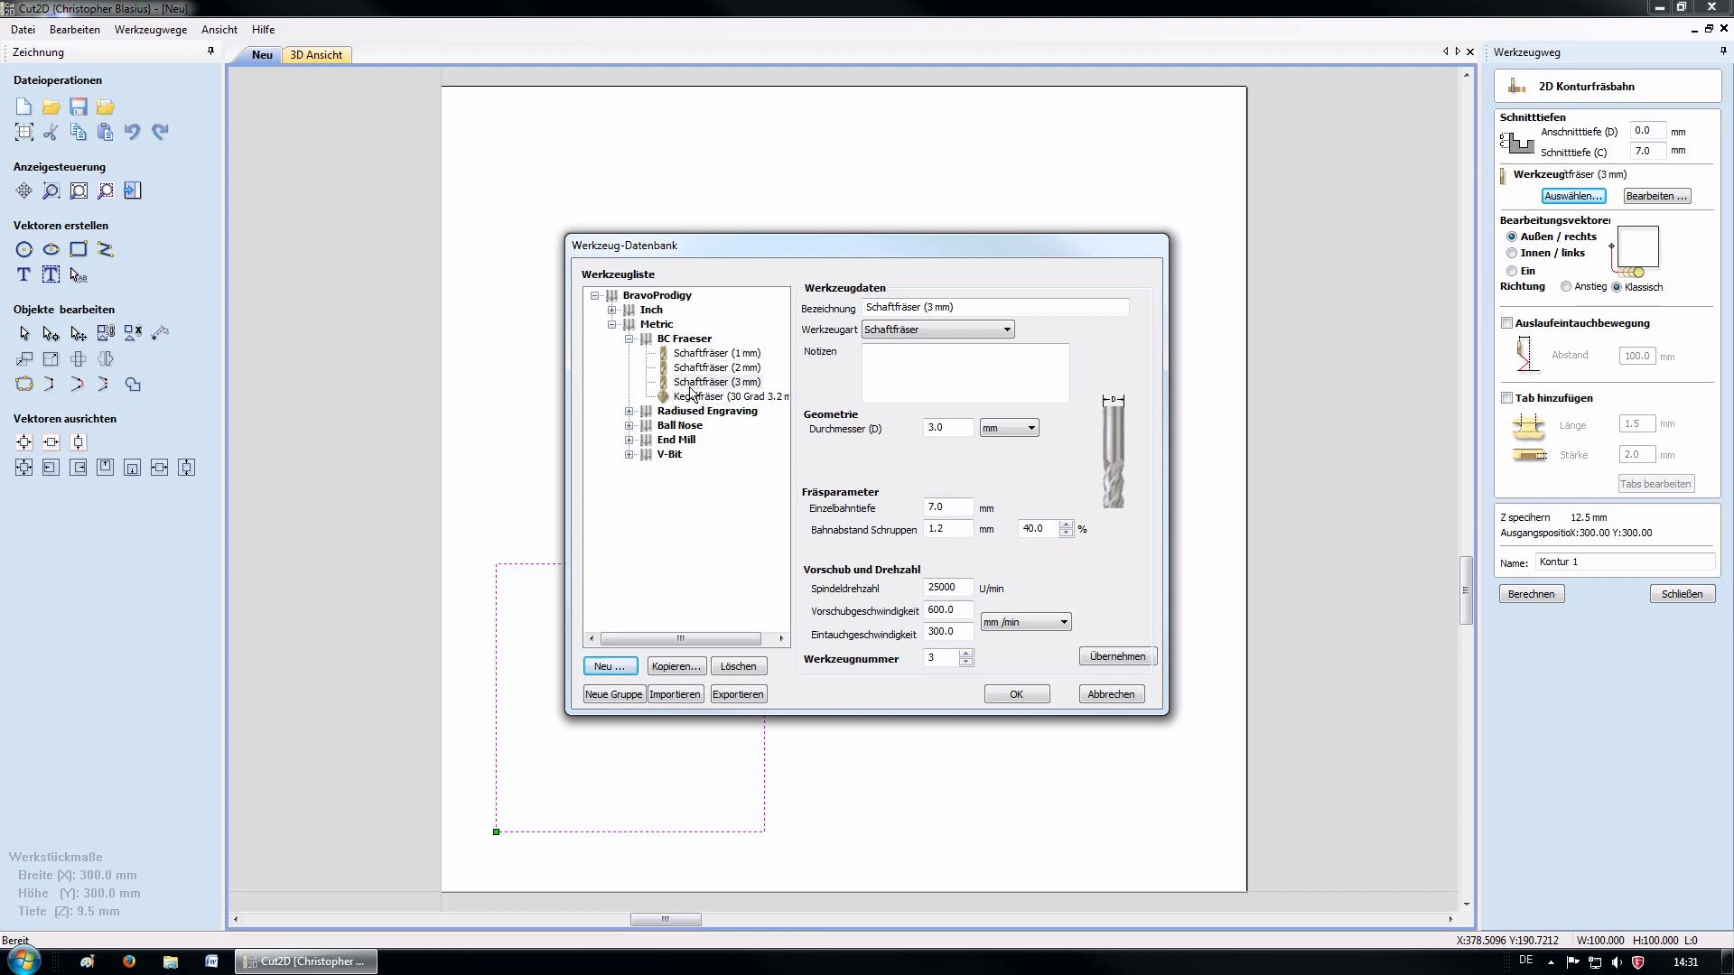
Choose the Schaftfräser (3 mm) with a 600.0 mm/min feed rate and confirm it
{"action": "left_click", "coordinate": [711, 386]}
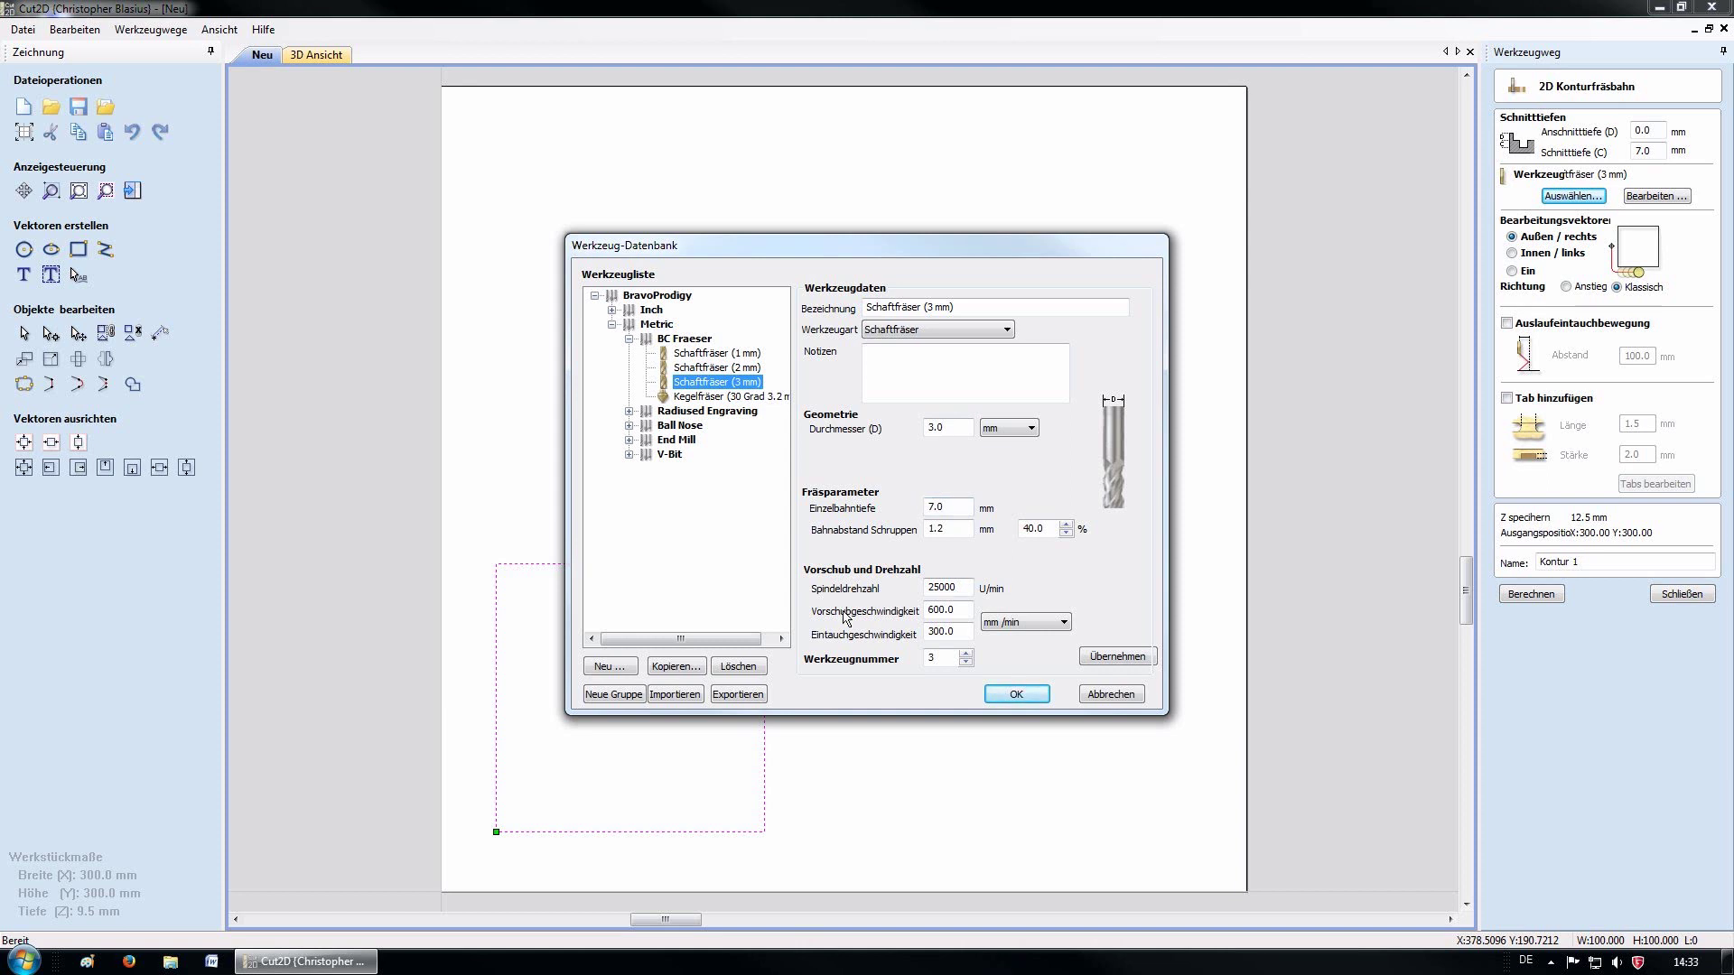
{"action": "double_click", "coordinate": [968, 617]}
{"action": "type", "text": "600.0"}
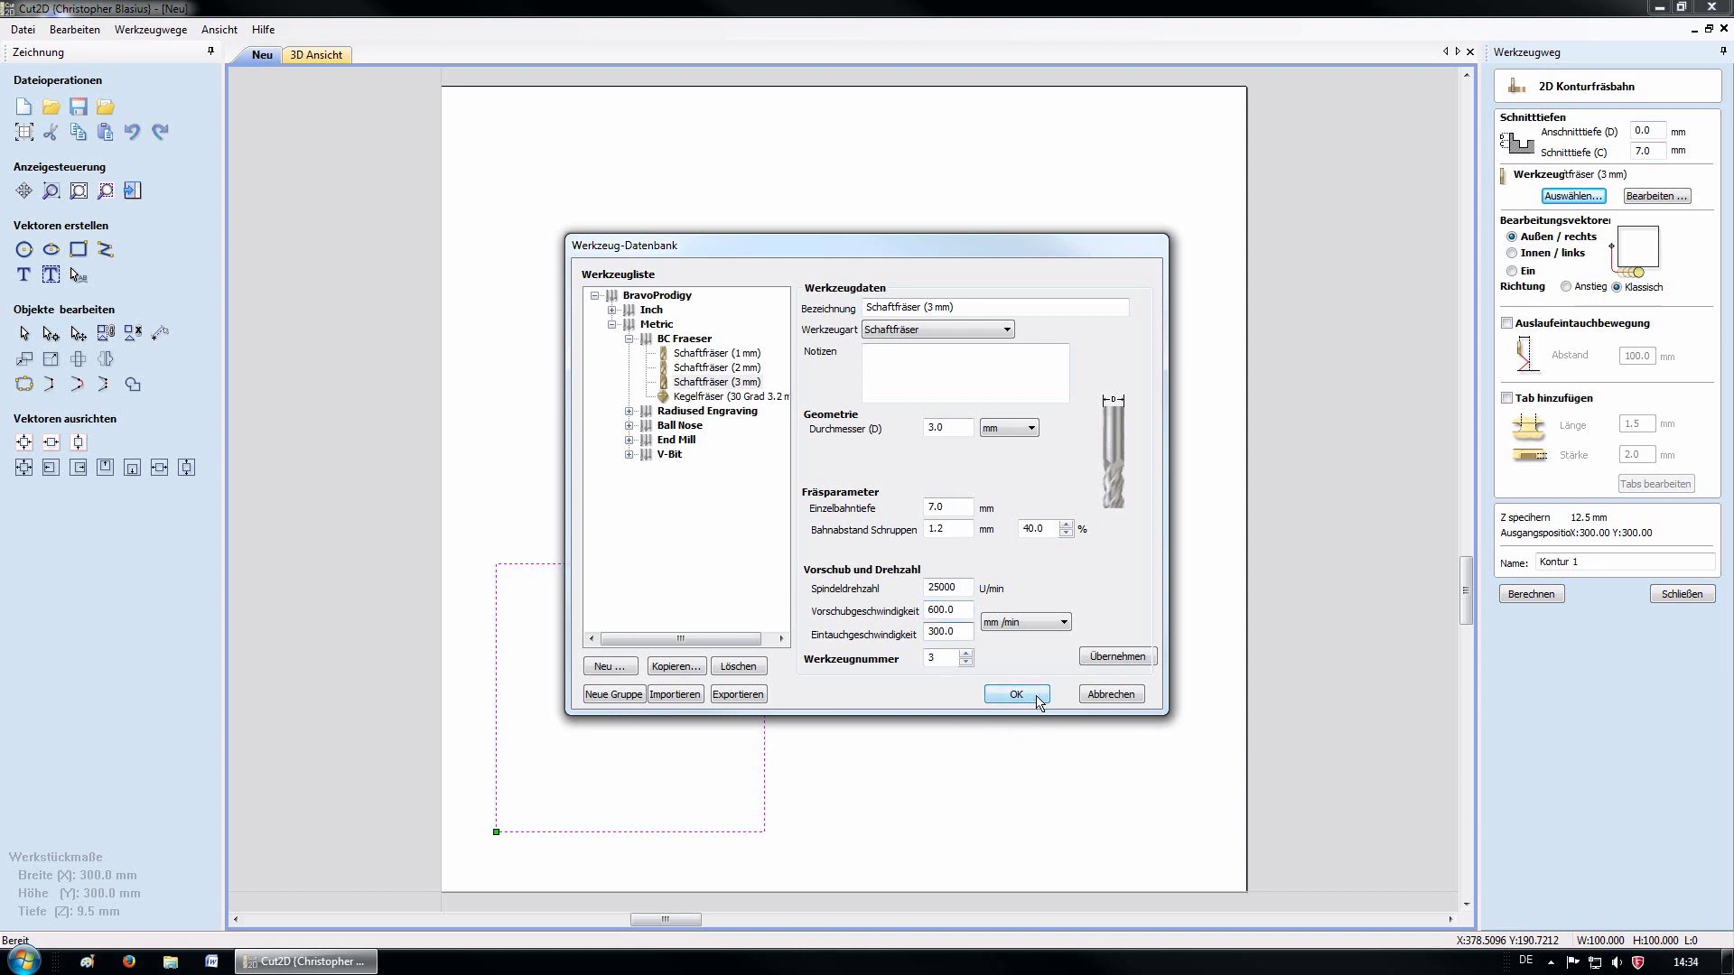
{"action": "left_click", "coordinate": [1016, 695]}
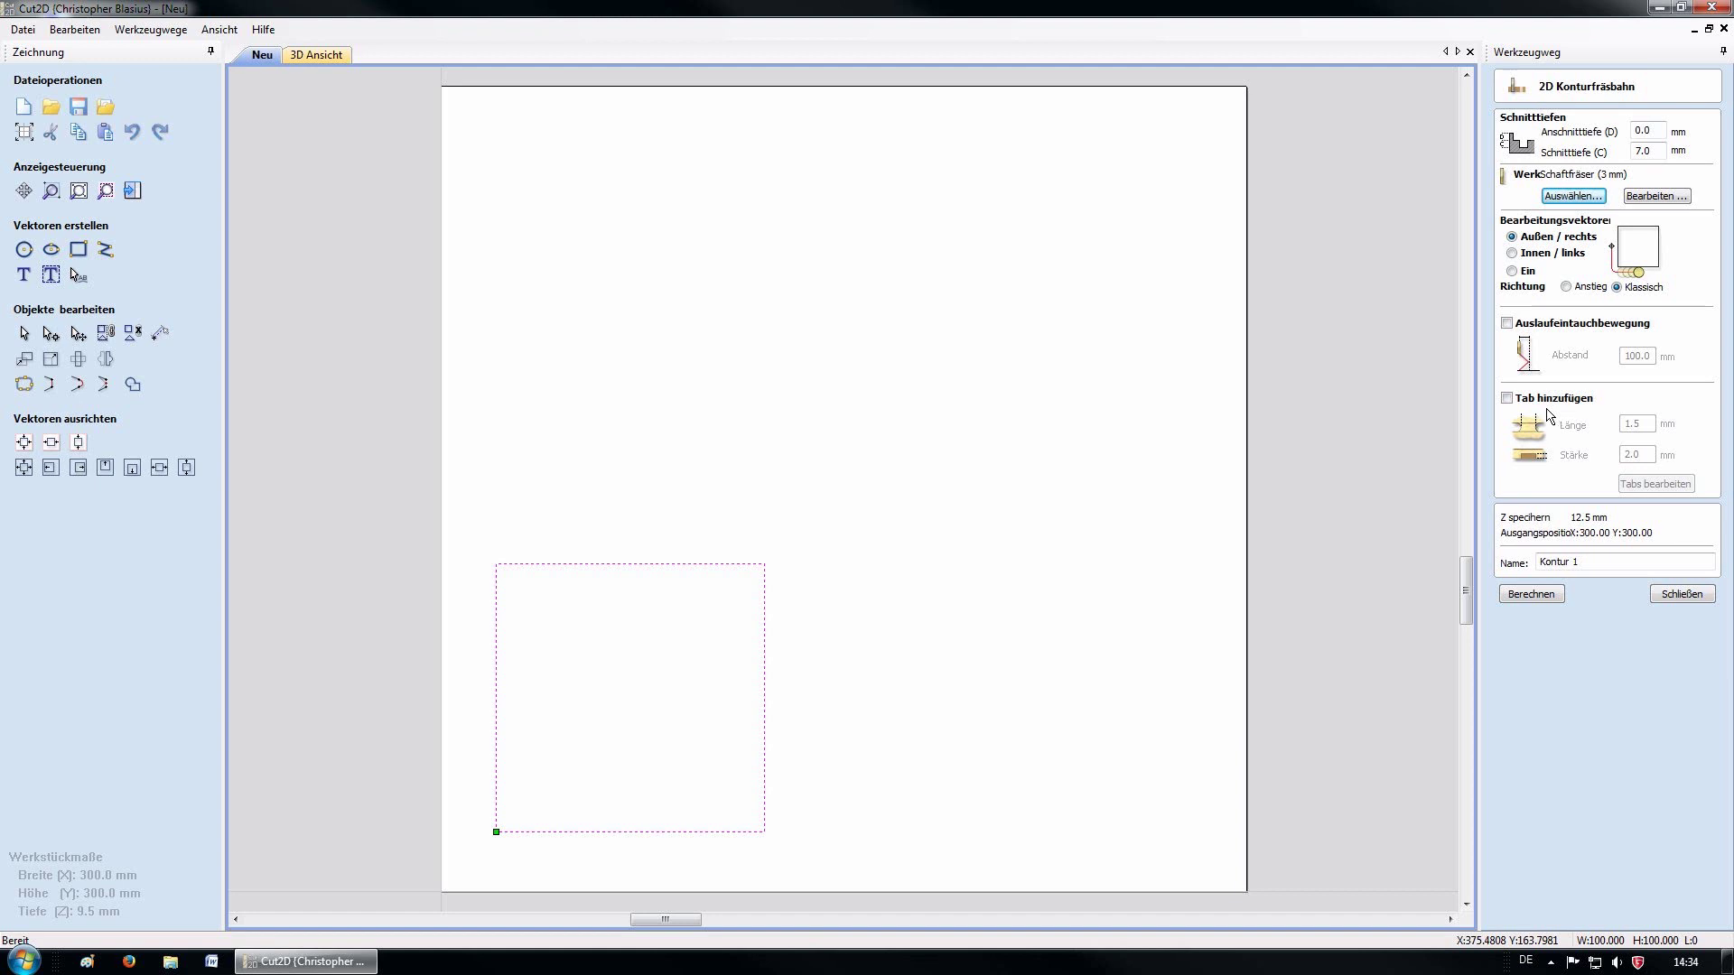
Enable Tab hinzufügen and place holding tabs on the square's top and bottom edges
{"action": "left_click", "coordinate": [1507, 400]}
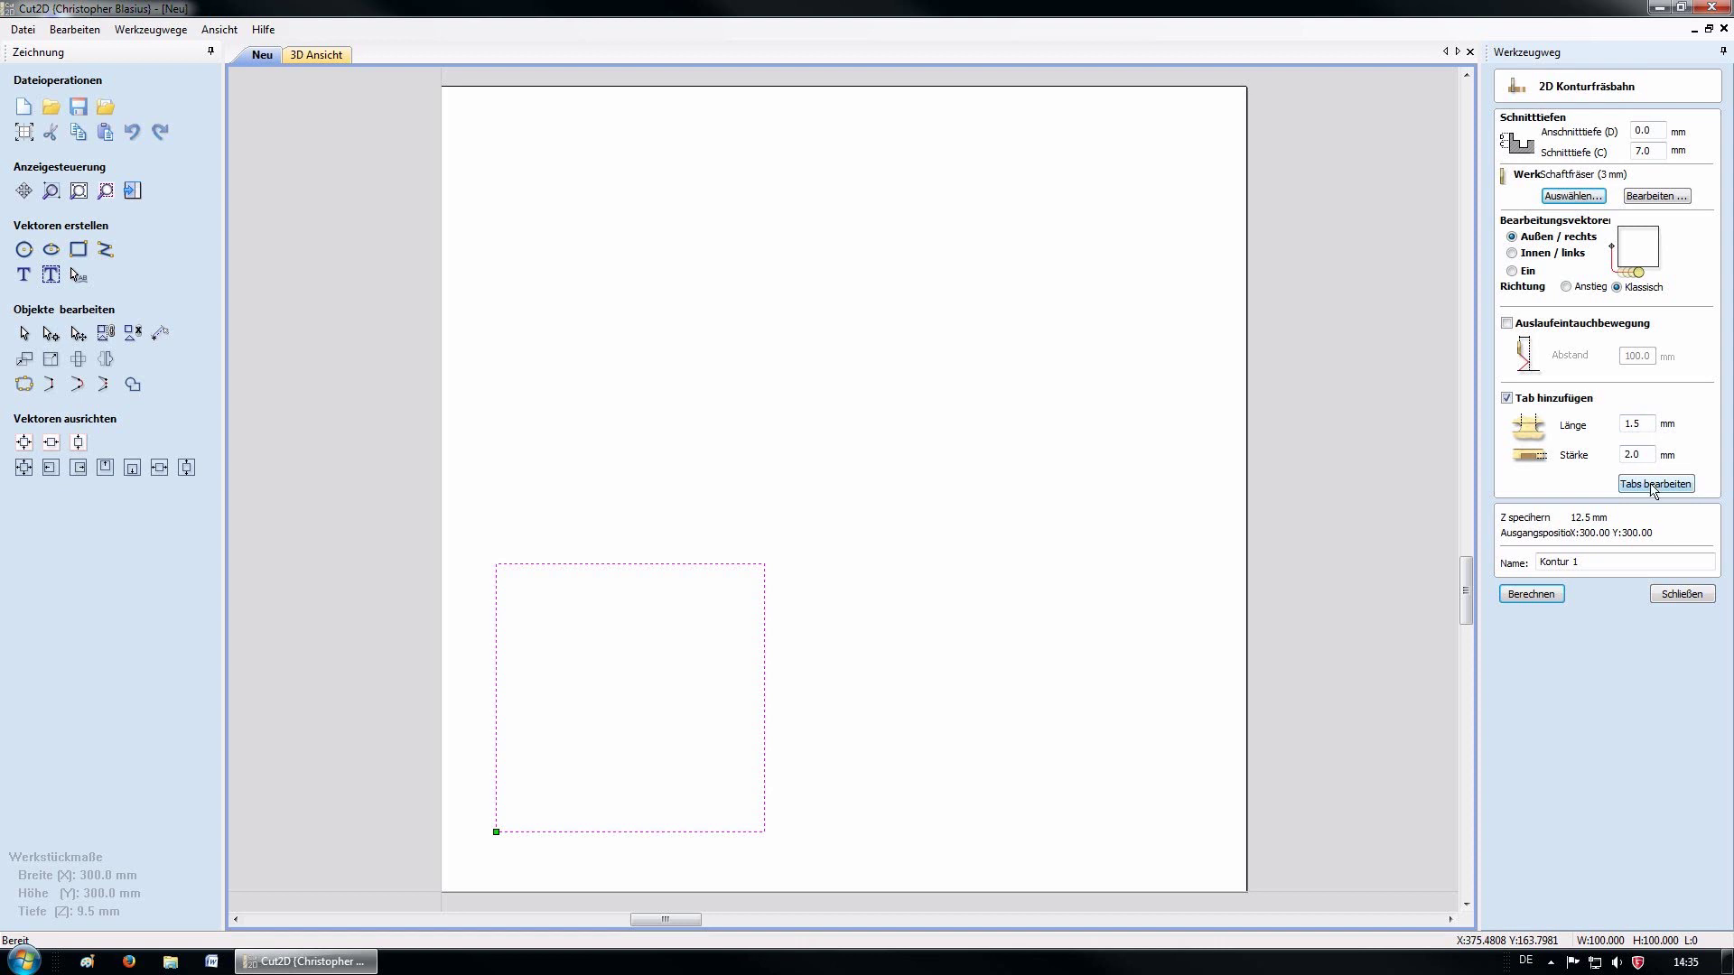
{"action": "left_click", "coordinate": [1653, 486]}
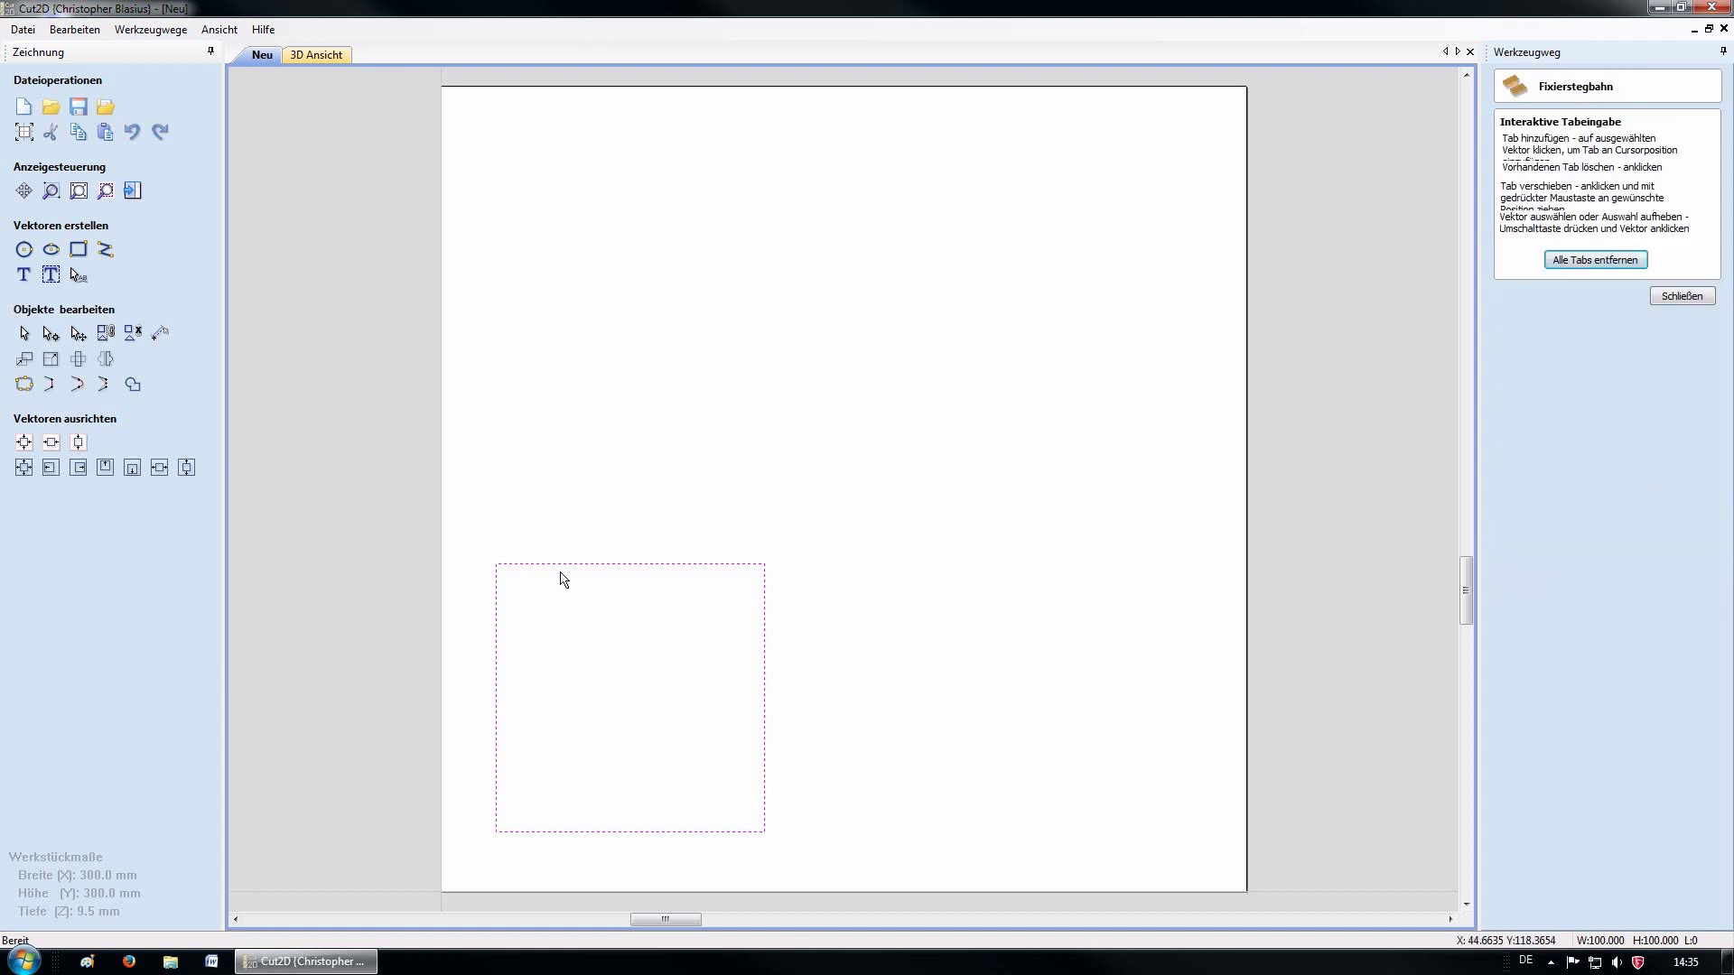
{"action": "left_click", "coordinate": [556, 565]}
{"action": "left_click", "coordinate": [713, 564]}
{"action": "left_click", "coordinate": [549, 832]}
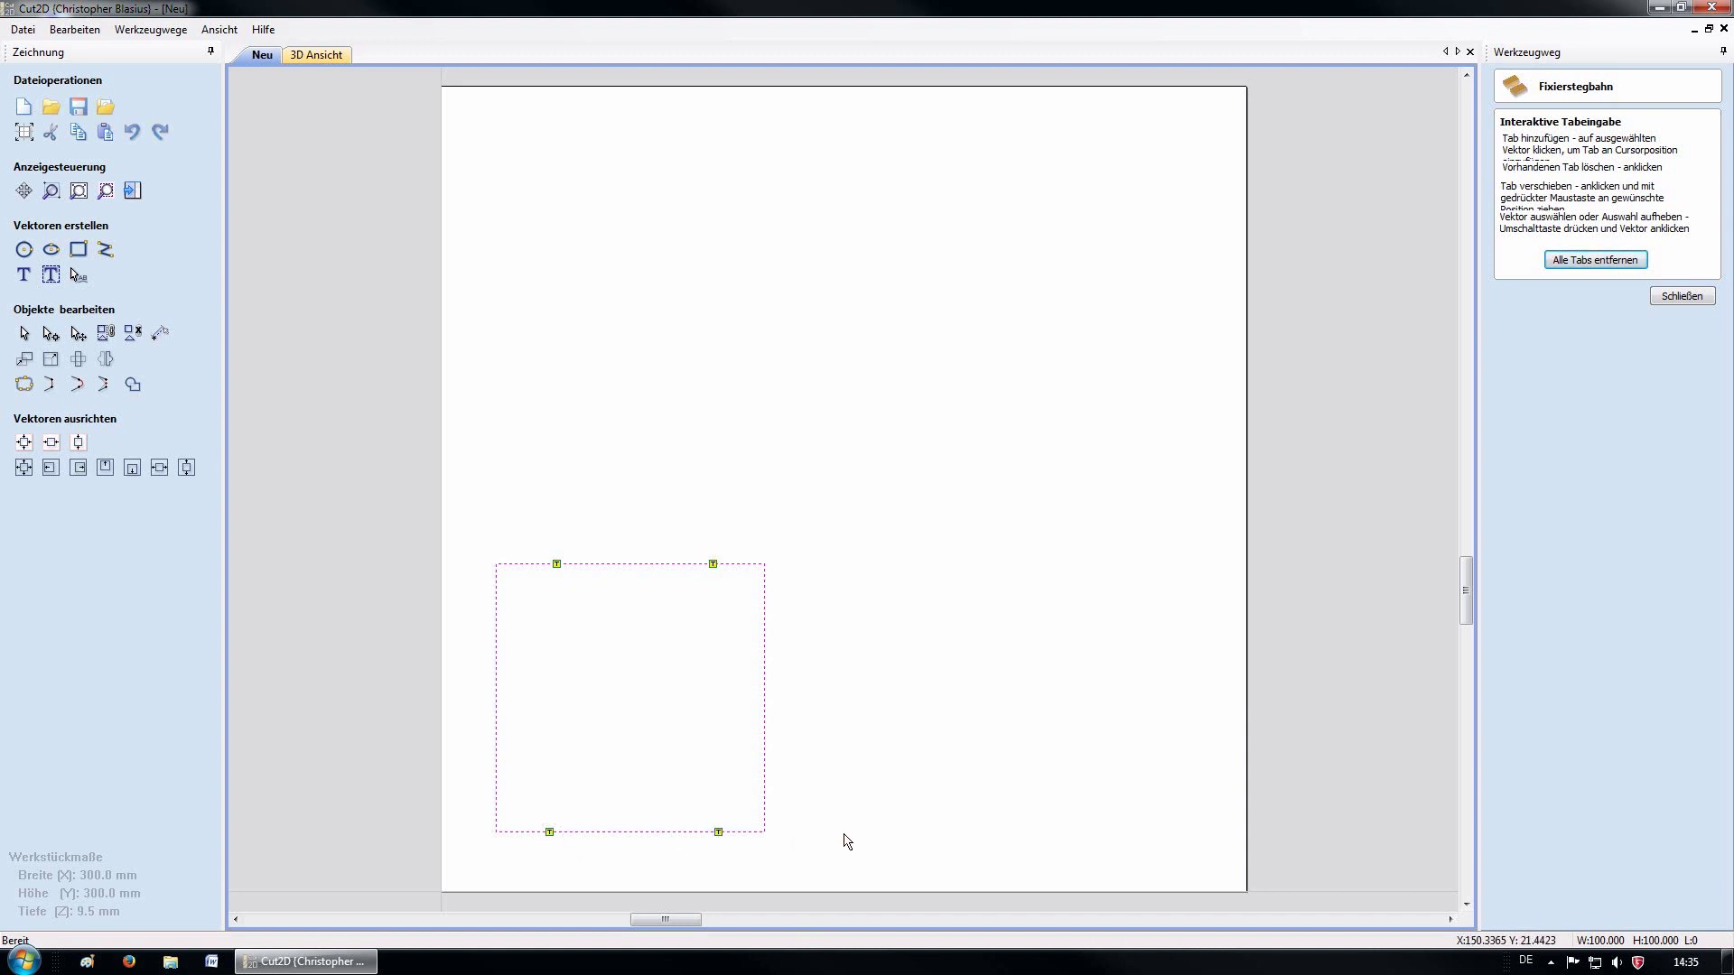
{"action": "left_click", "coordinate": [1682, 295]}
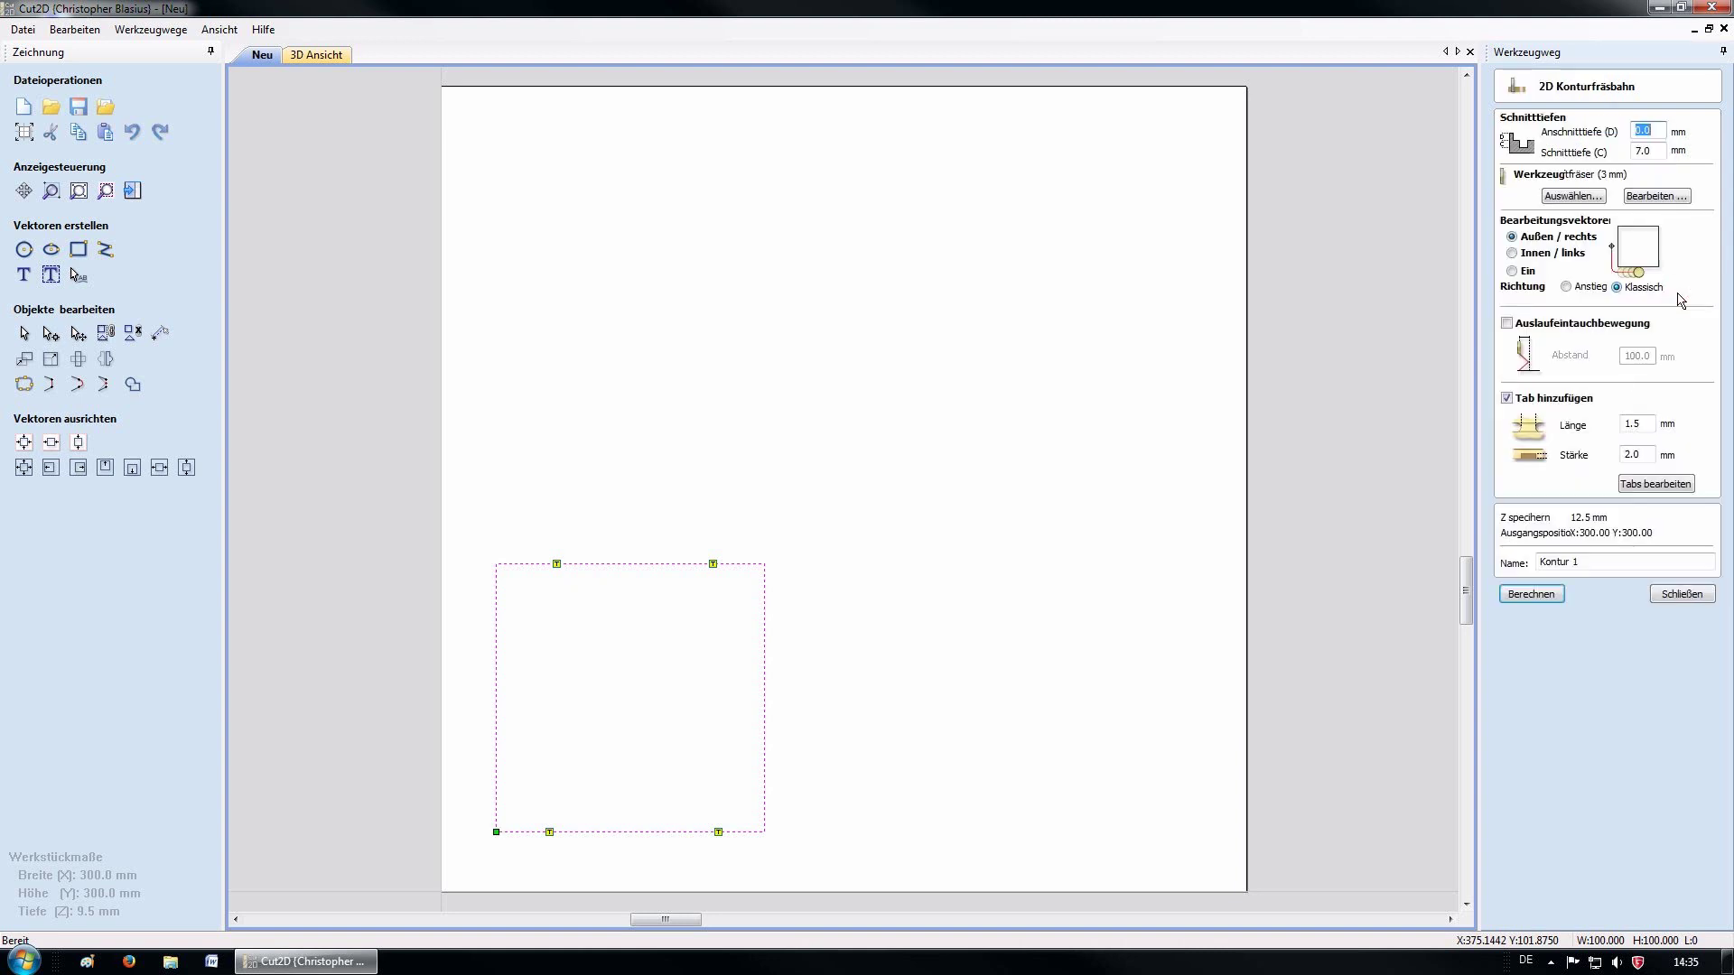
Calculate the Kontur toolpath and tilt the board into a perspective 3D view
{"action": "left_click", "coordinate": [1586, 564]}
{"action": "left_click", "coordinate": [1536, 596]}
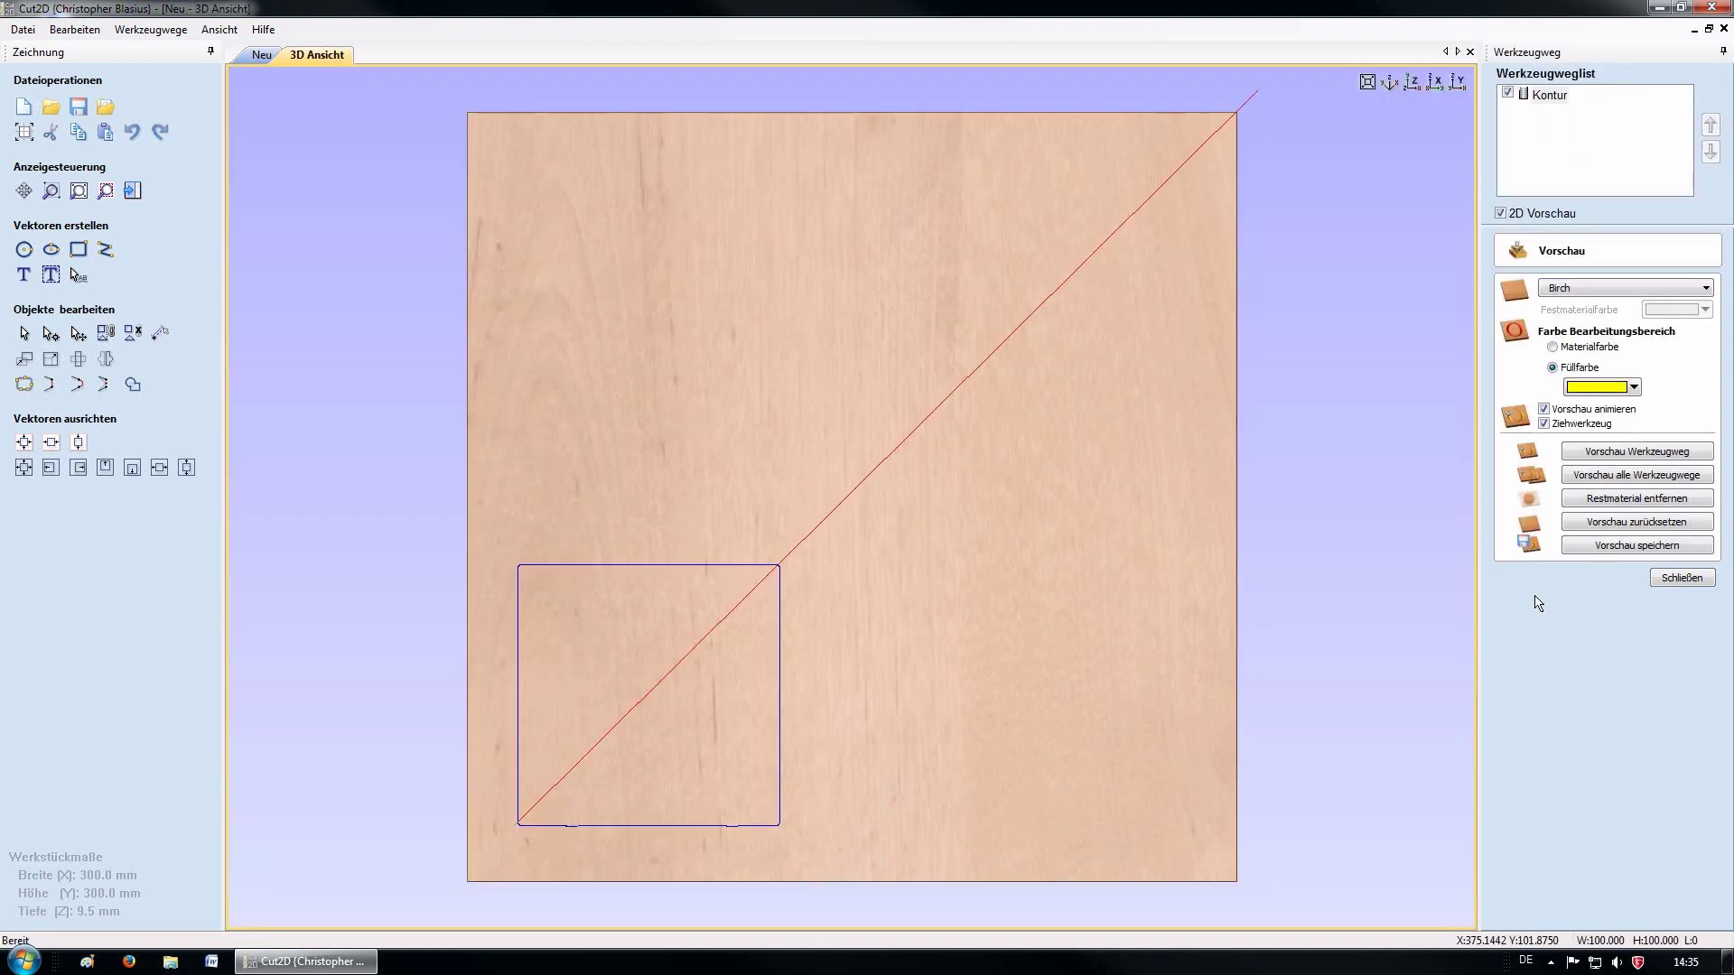
{"action": "mouse_move", "coordinate": [891, 650]}
{"action": "left_mouse_down"}
{"action": "mouse_move", "coordinate": [921, 572]}
{"action": "mouse_move", "coordinate": [1021, 464]}
{"action": "left_mouse_up"}
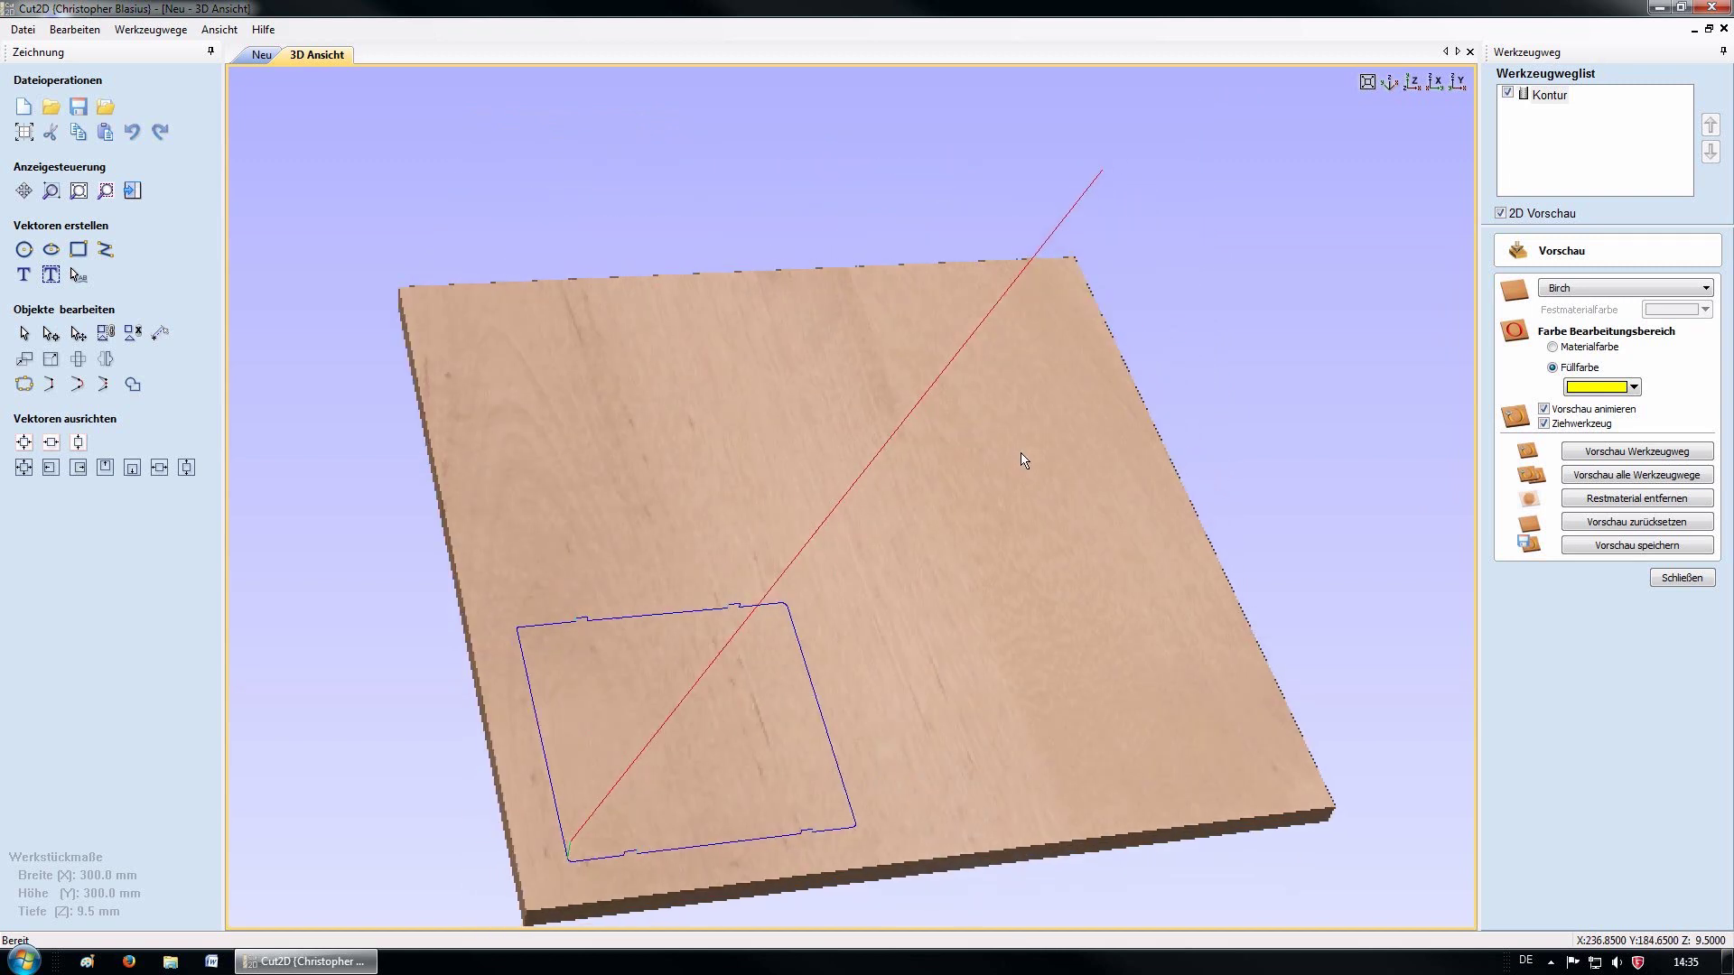
{"action": "left_click_drag", "start_coordinate": [681, 718], "coordinate": [773, 622]}
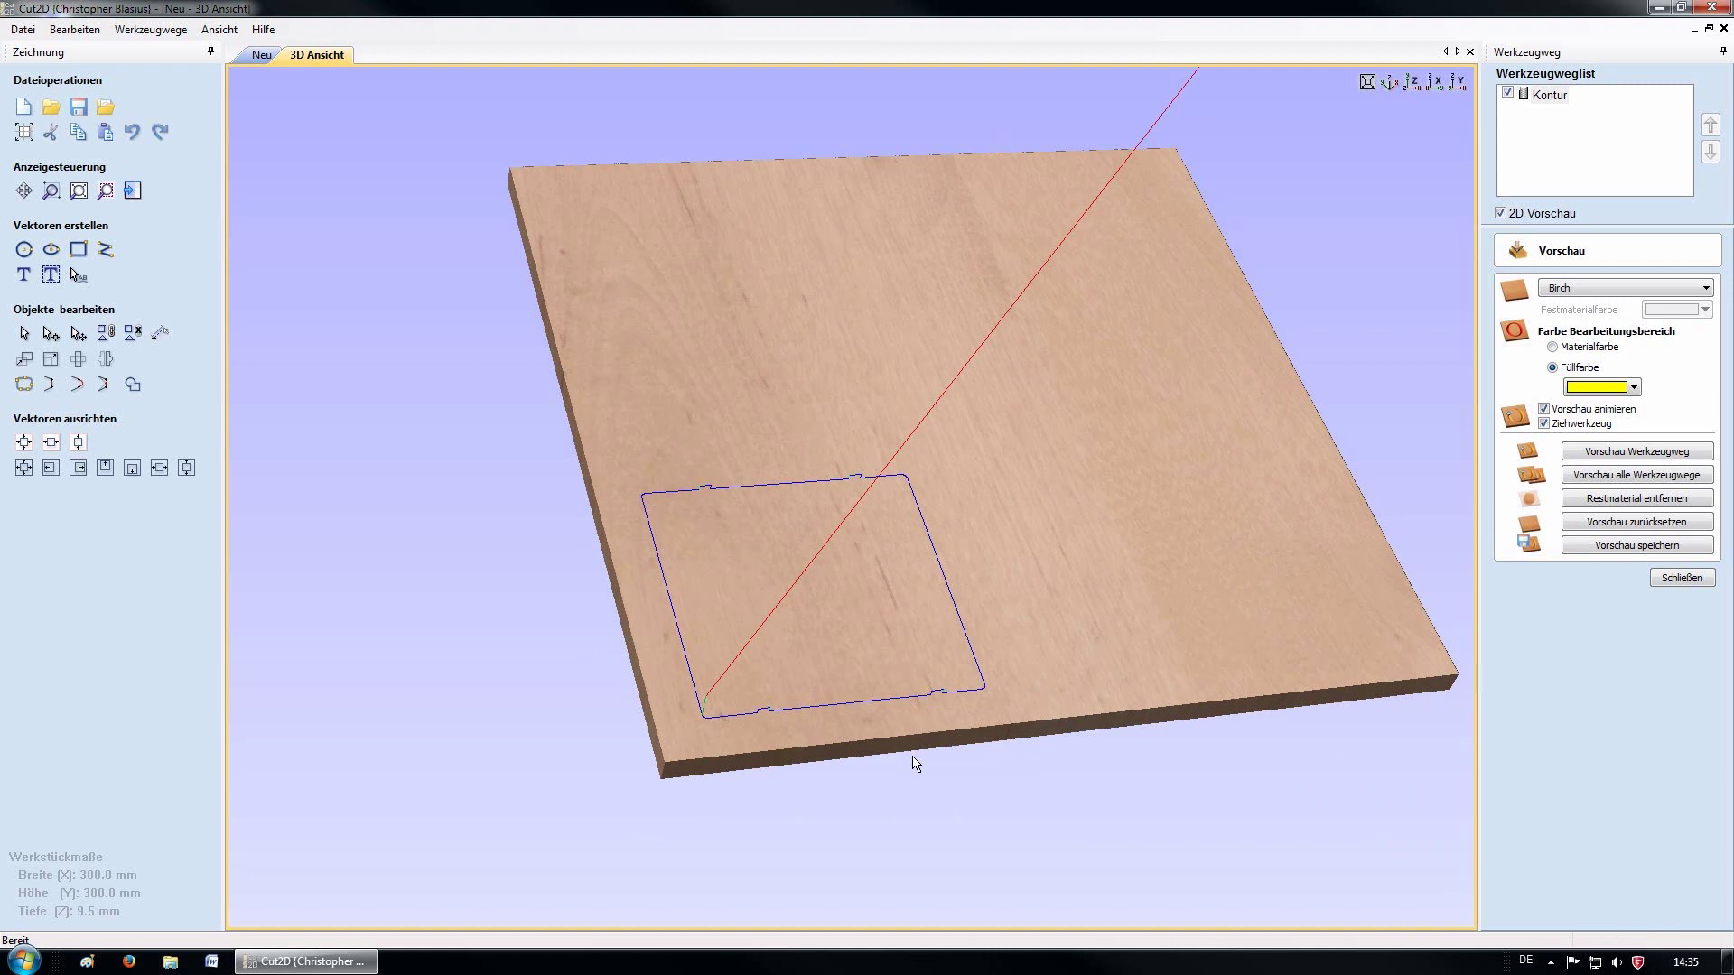
Preview all toolpaths cutting the birch board, then return to the 2D drawing
{"action": "left_click", "coordinate": [1621, 476]}
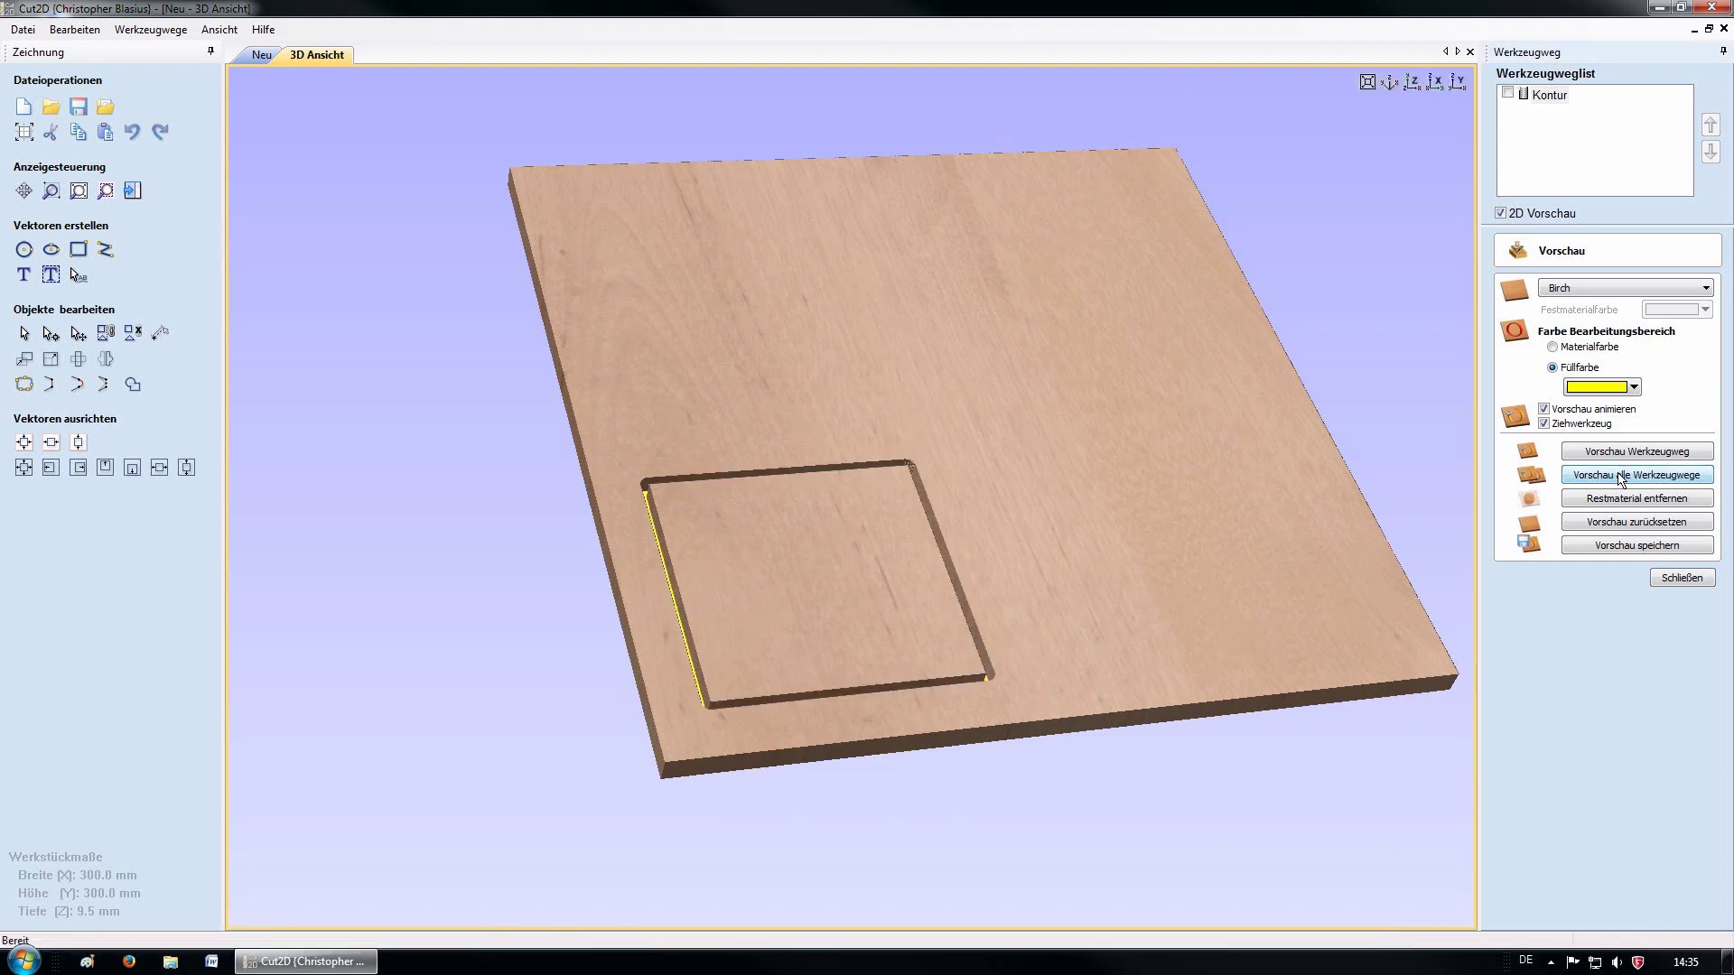
{"action": "left_click_drag", "start_coordinate": [832, 580], "coordinate": [821, 713]}
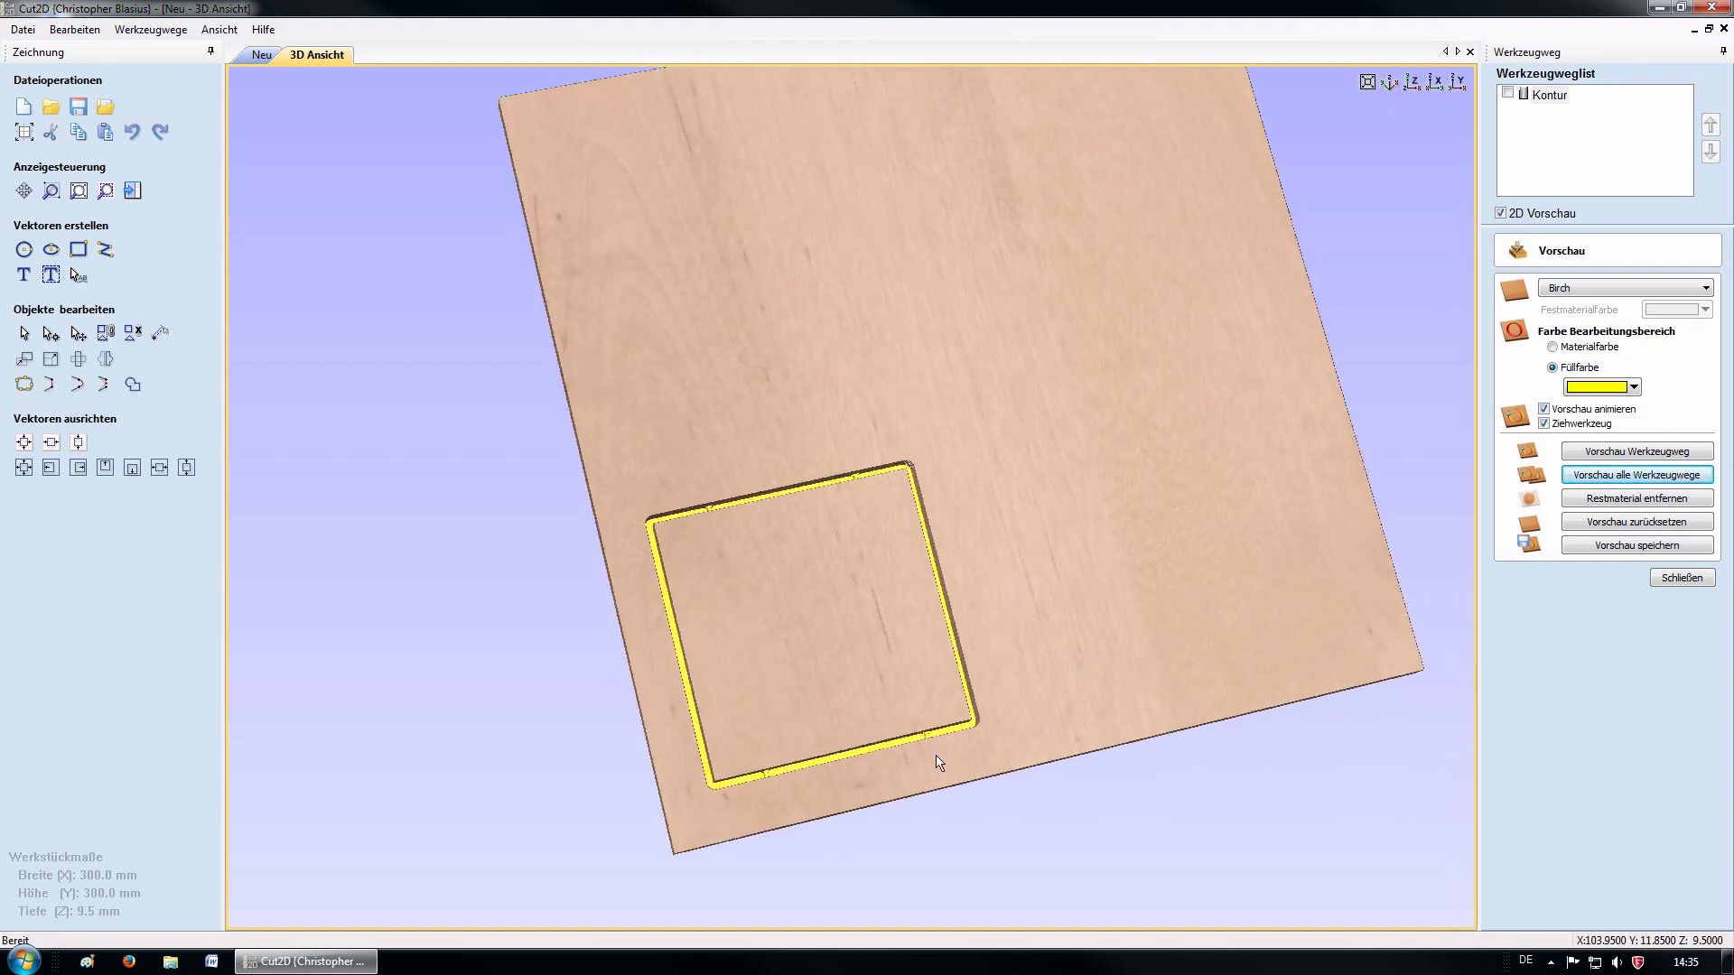
{"action": "scroll", "coordinate": [921, 759], "scroll_direction": "up", "scroll_amount": 2}
{"action": "scroll", "coordinate": [930, 786], "scroll_direction": "up", "scroll_amount": 2}
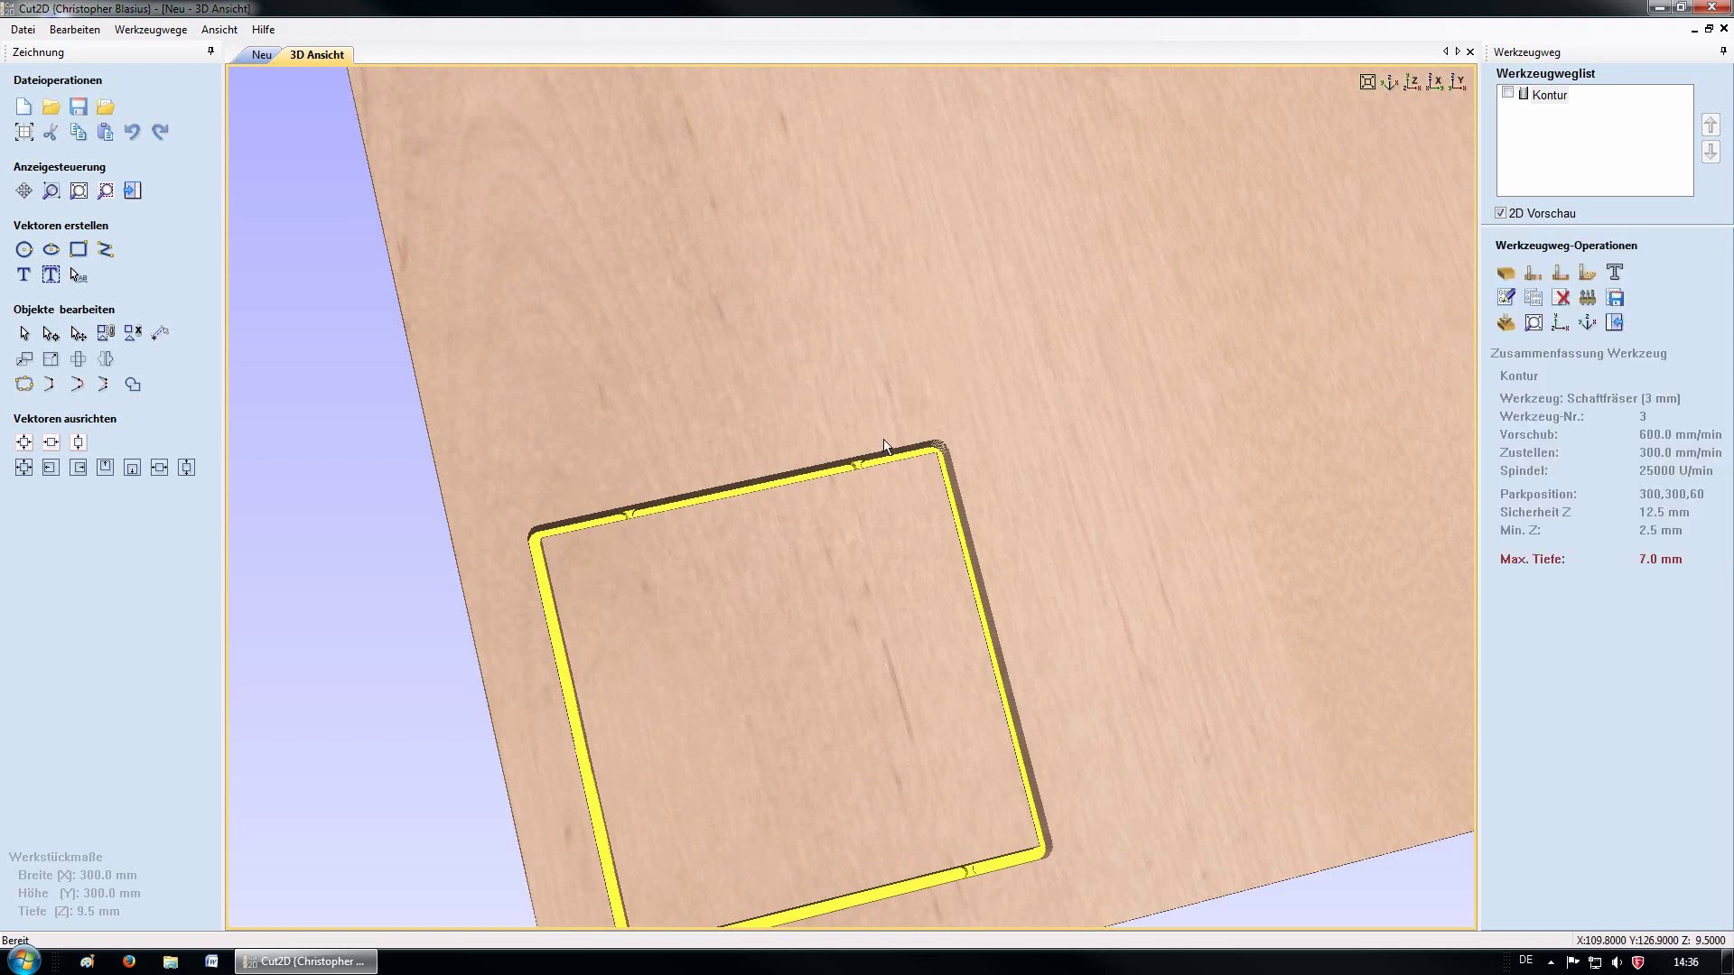
{"action": "left_click", "coordinate": [261, 55]}
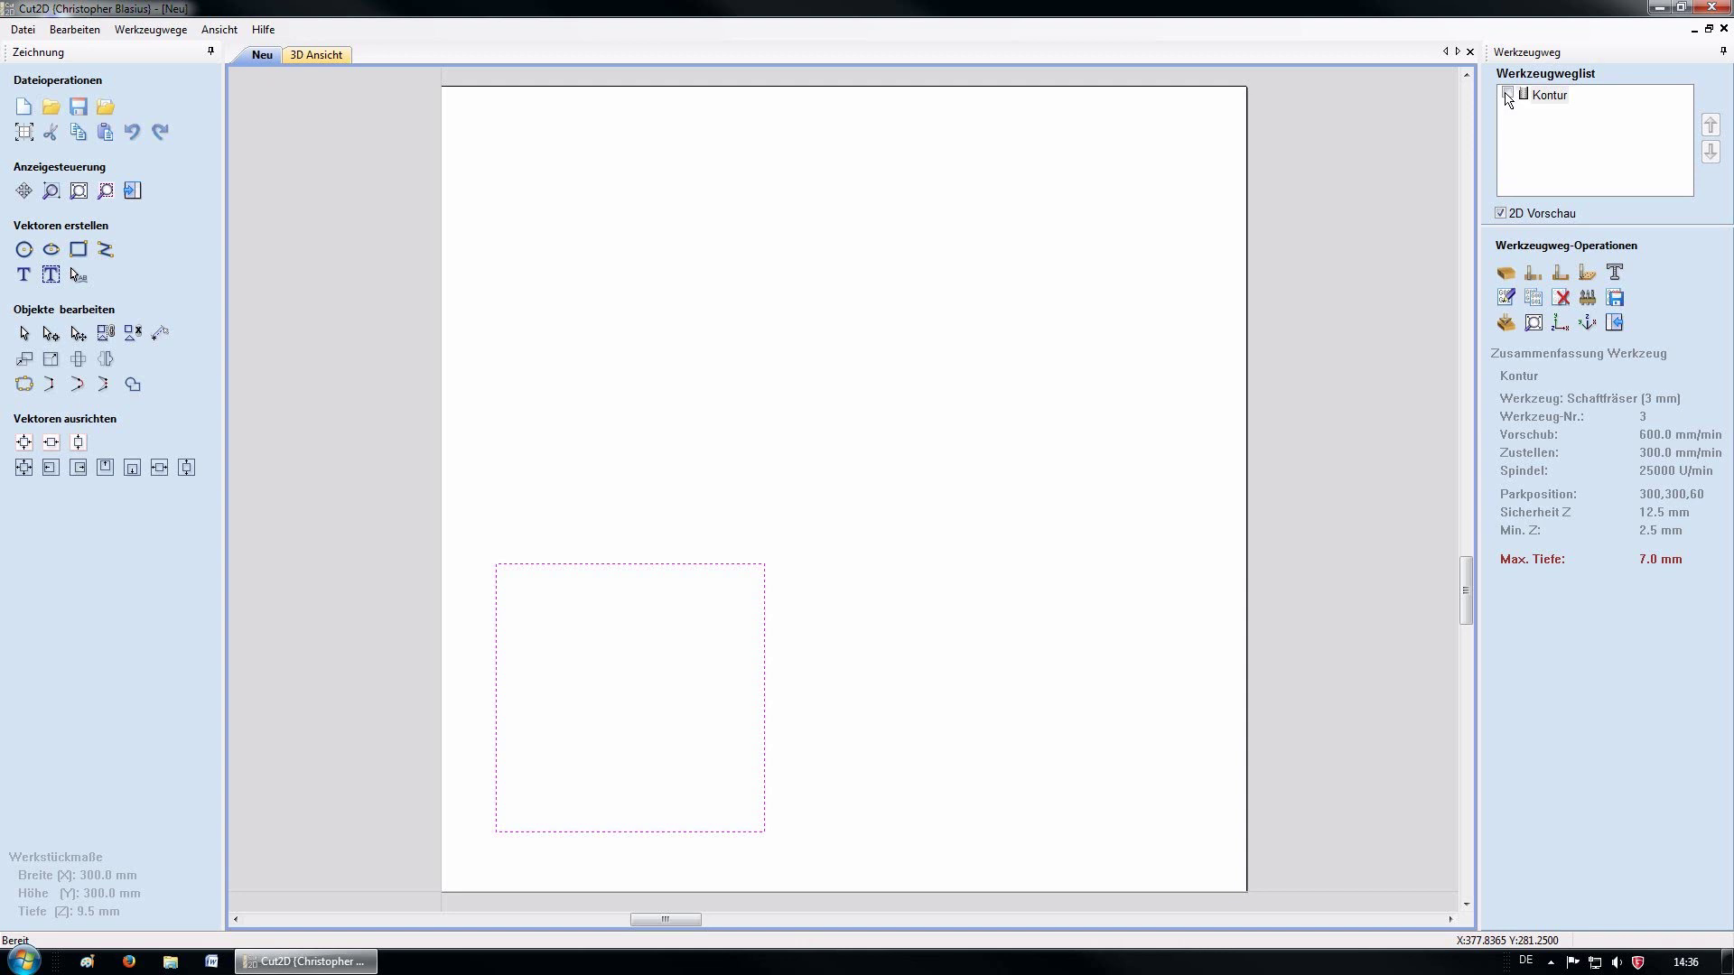
Tick Kontur in the toolpath list and bring up the Werkzeugweg speichern form
{"action": "left_click", "coordinate": [1506, 94]}
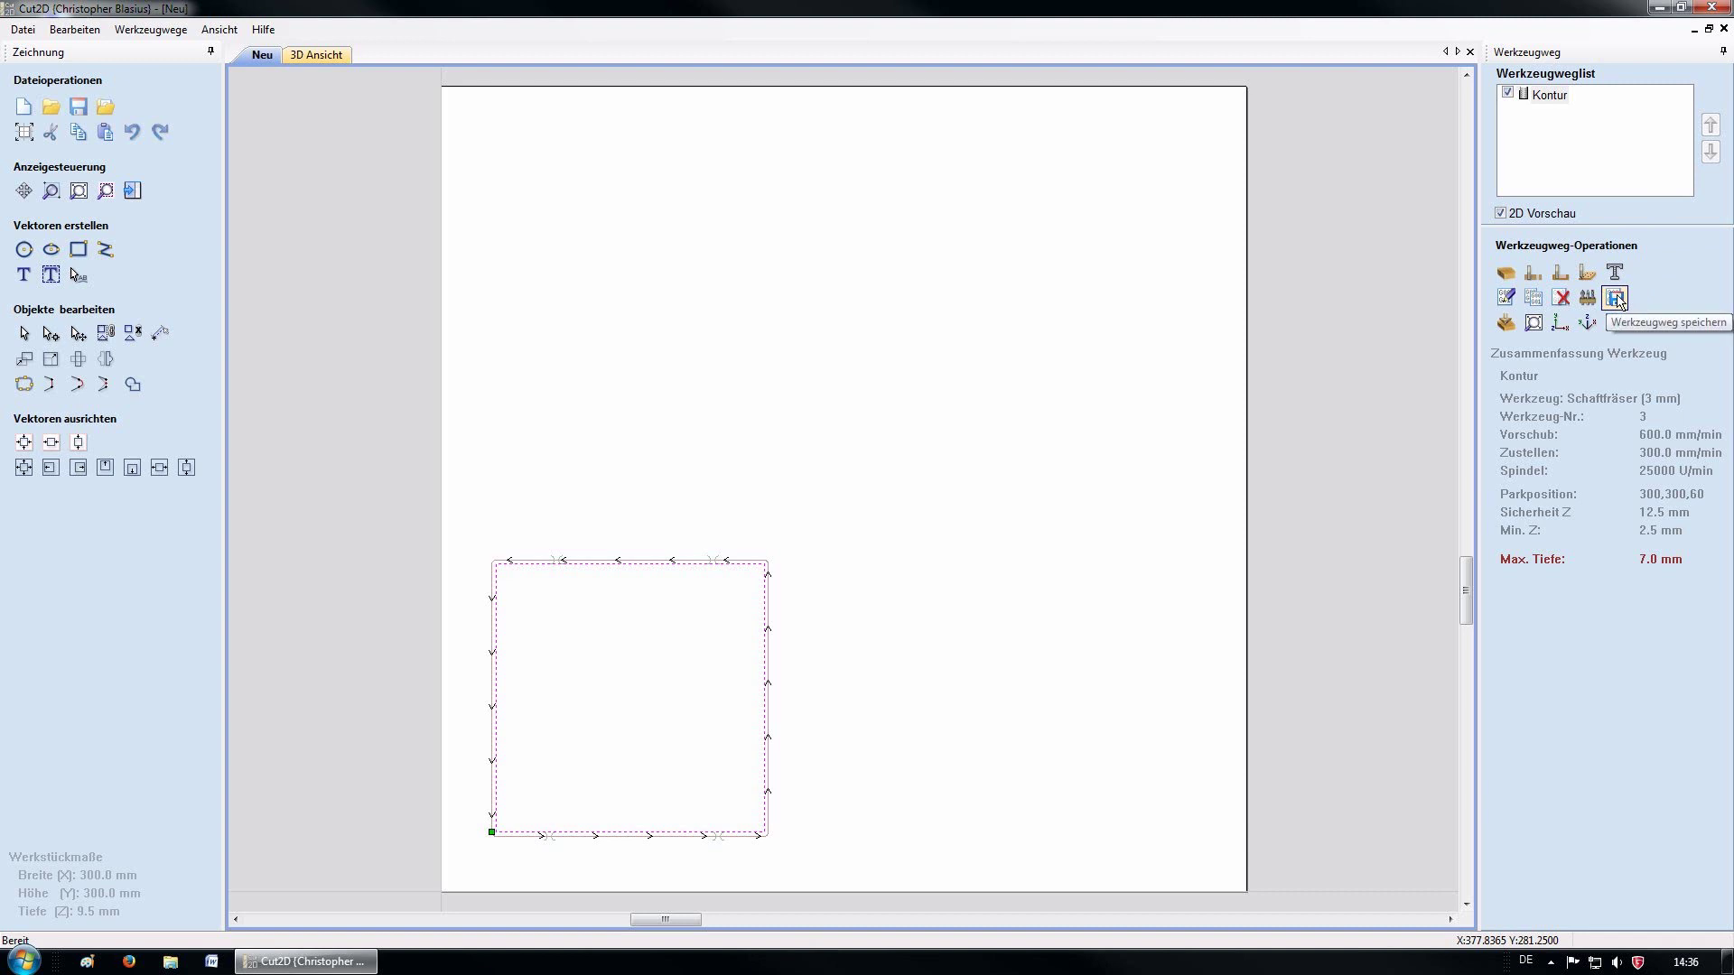
{"action": "left_click", "coordinate": [1617, 298]}
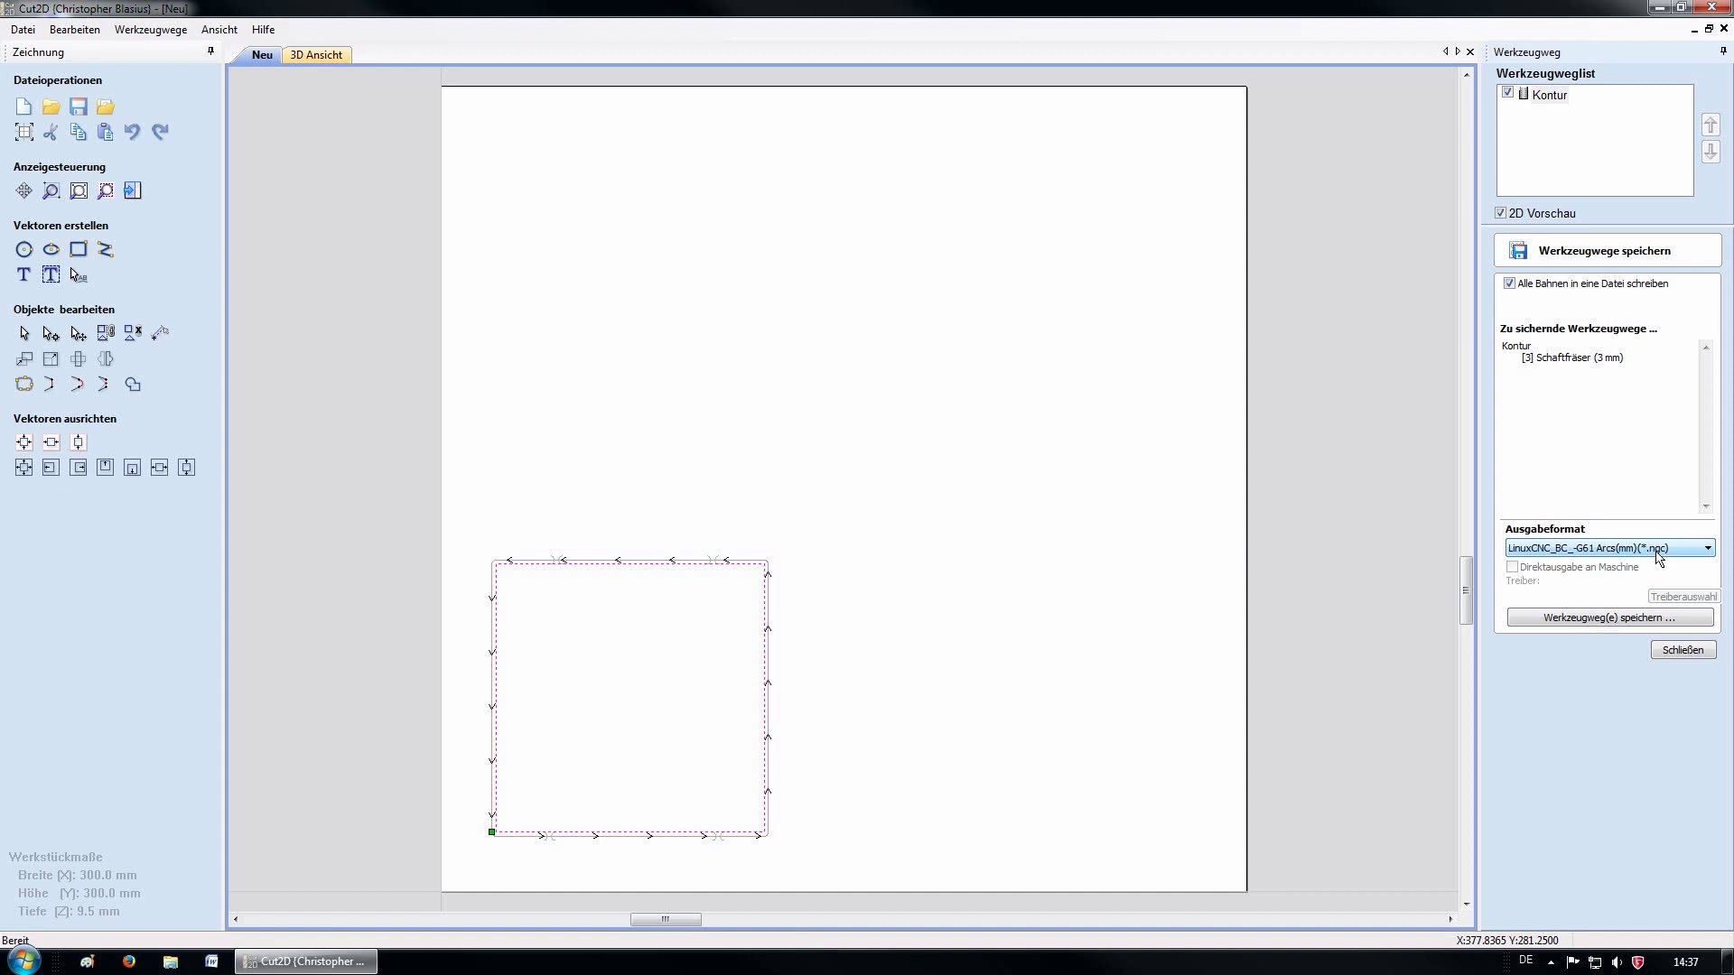
Write the toolpath to Kontur.ngc, then quit Cut2D discarding the drawing changes
{"action": "left_click", "coordinate": [1605, 620]}
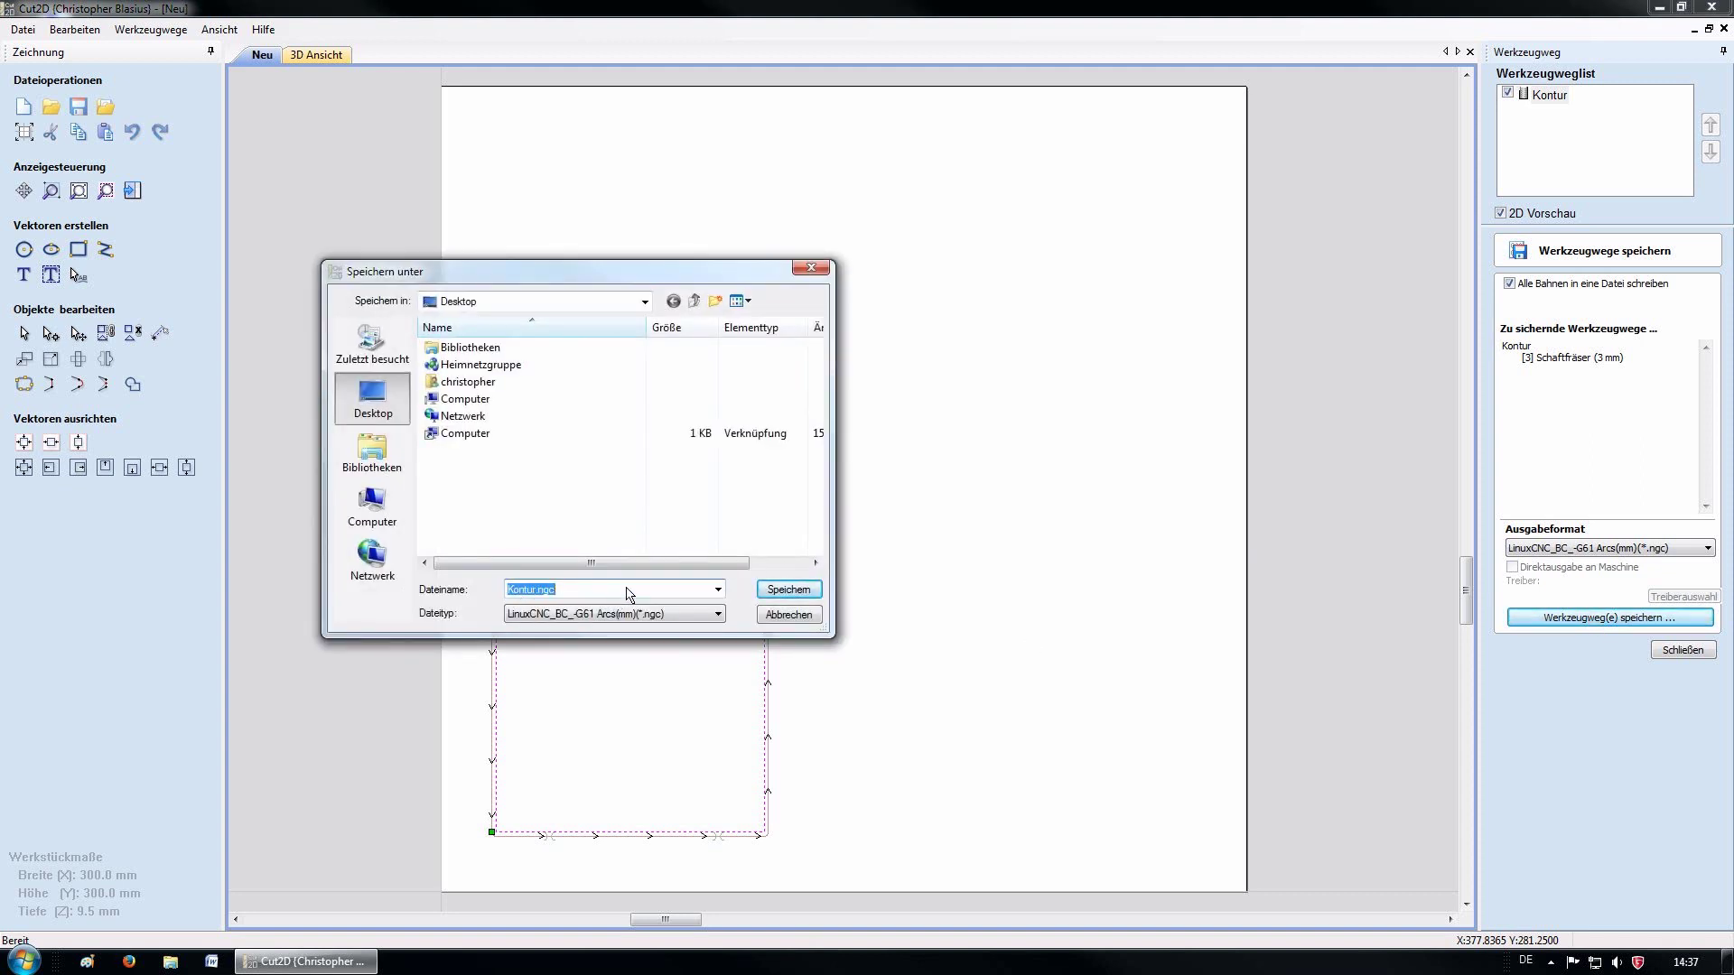
{"action": "left_click", "coordinate": [782, 591]}
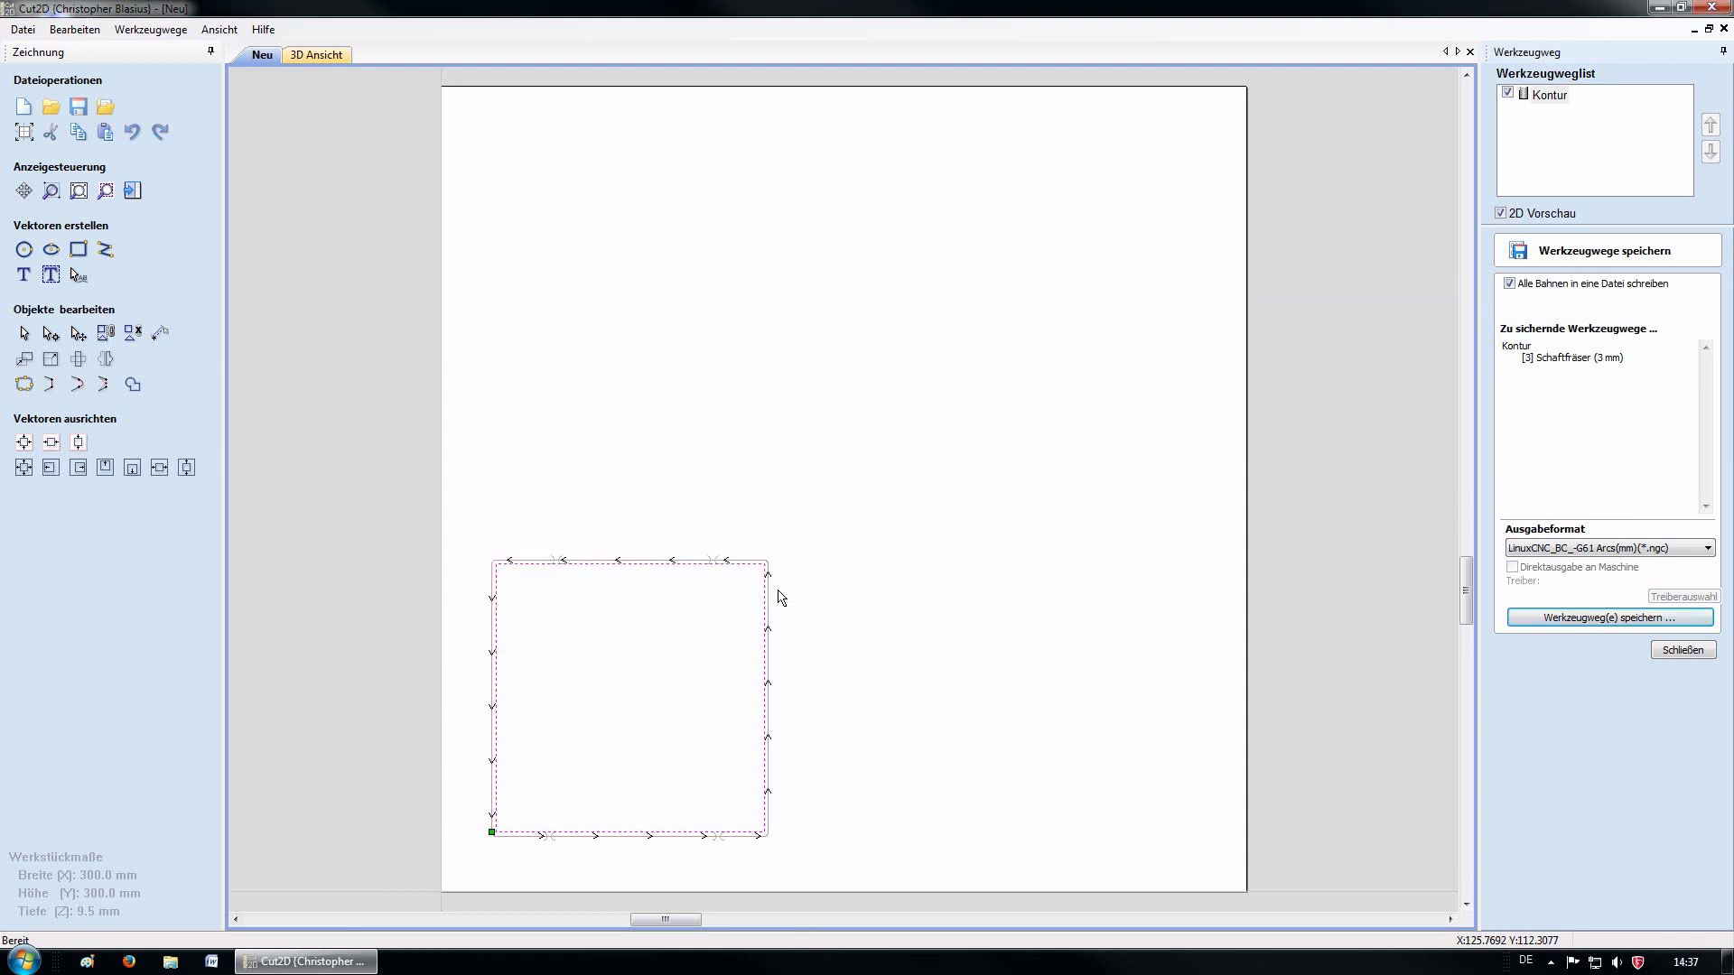
{"action": "left_click", "coordinate": [1711, 7]}
{"action": "left_click", "coordinate": [888, 535]}
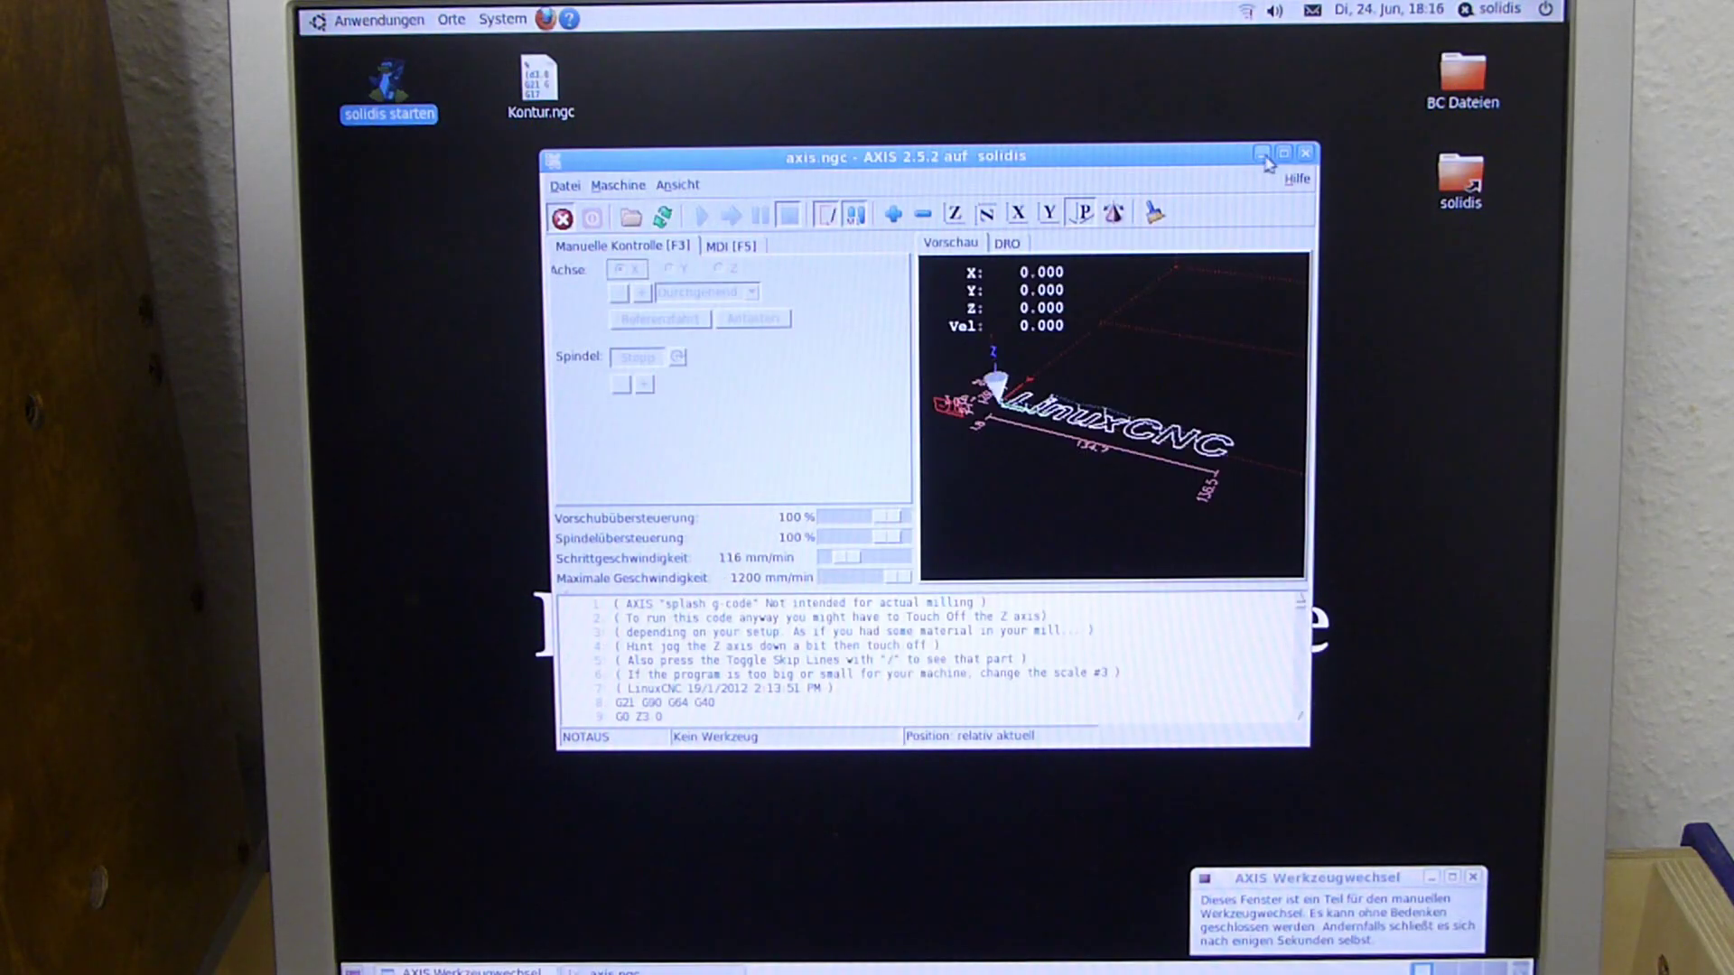
Maximize AXIS, release the E-stop, power on and home to X300 Y300 Z60
{"action": "left_click", "coordinate": [1283, 152]}
{"action": "left_click", "coordinate": [319, 104]}
{"action": "left_click", "coordinate": [349, 104]}
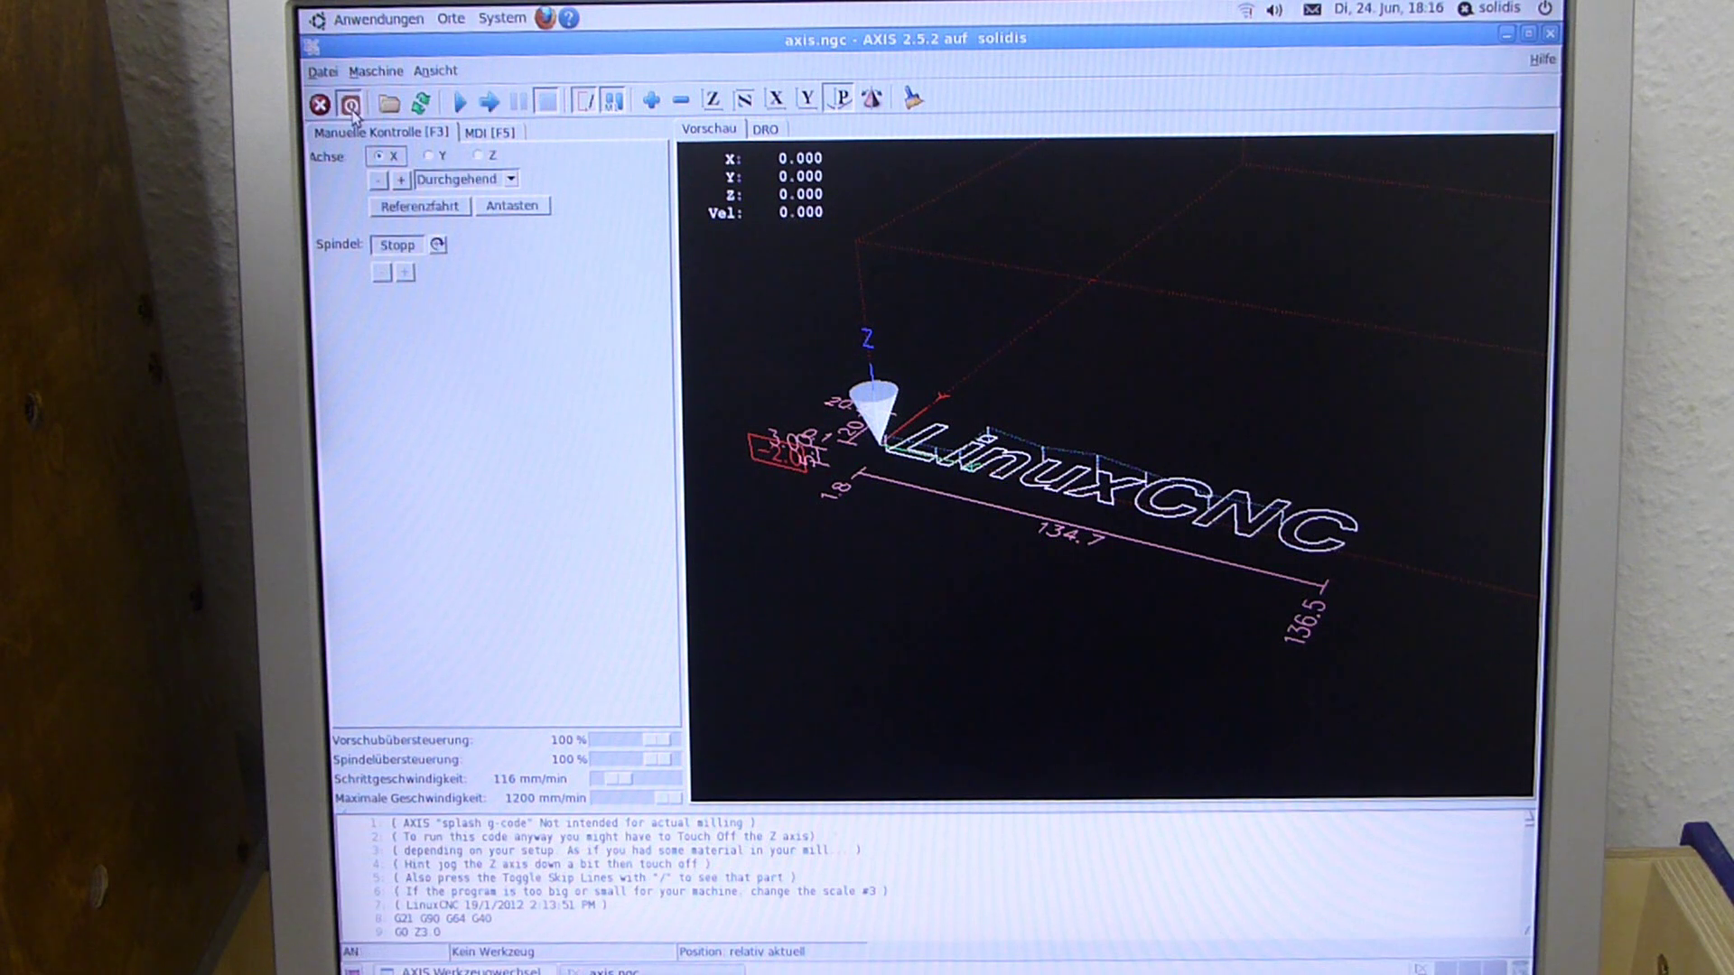
{"action": "left_click", "coordinate": [409, 214]}
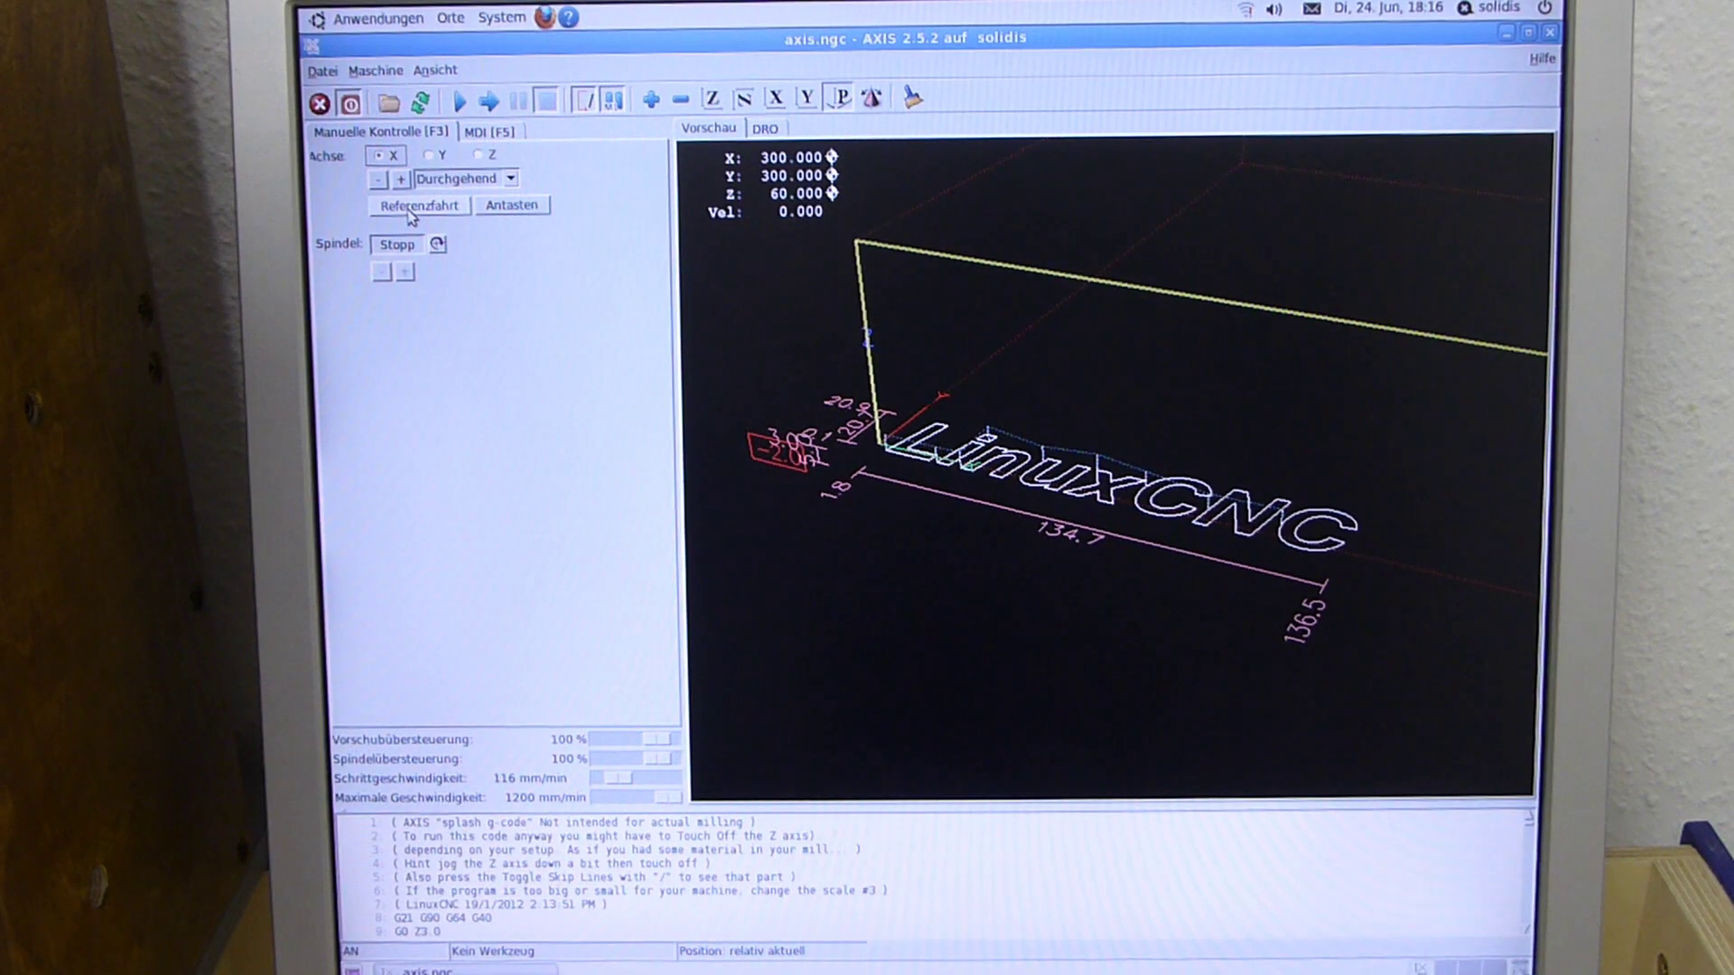
Load Kontur.ngc through Datei > Öffnen in AXIS
{"action": "left_click", "coordinate": [326, 81]}
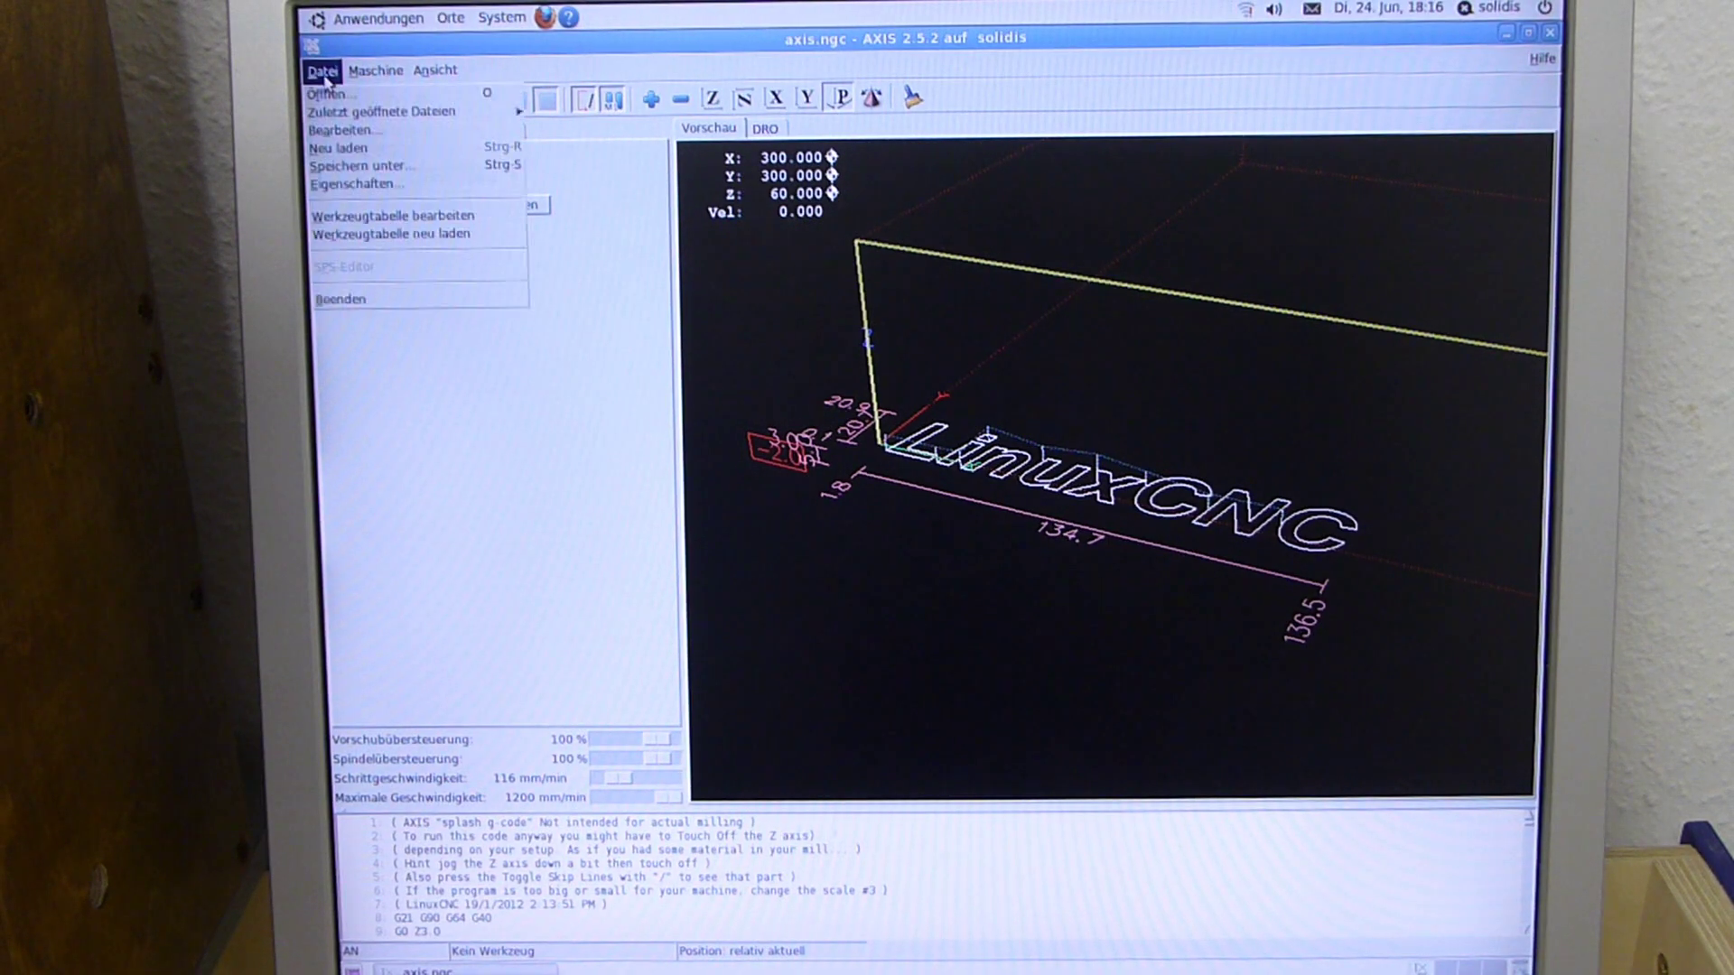
{"action": "left_click", "coordinate": [336, 96]}
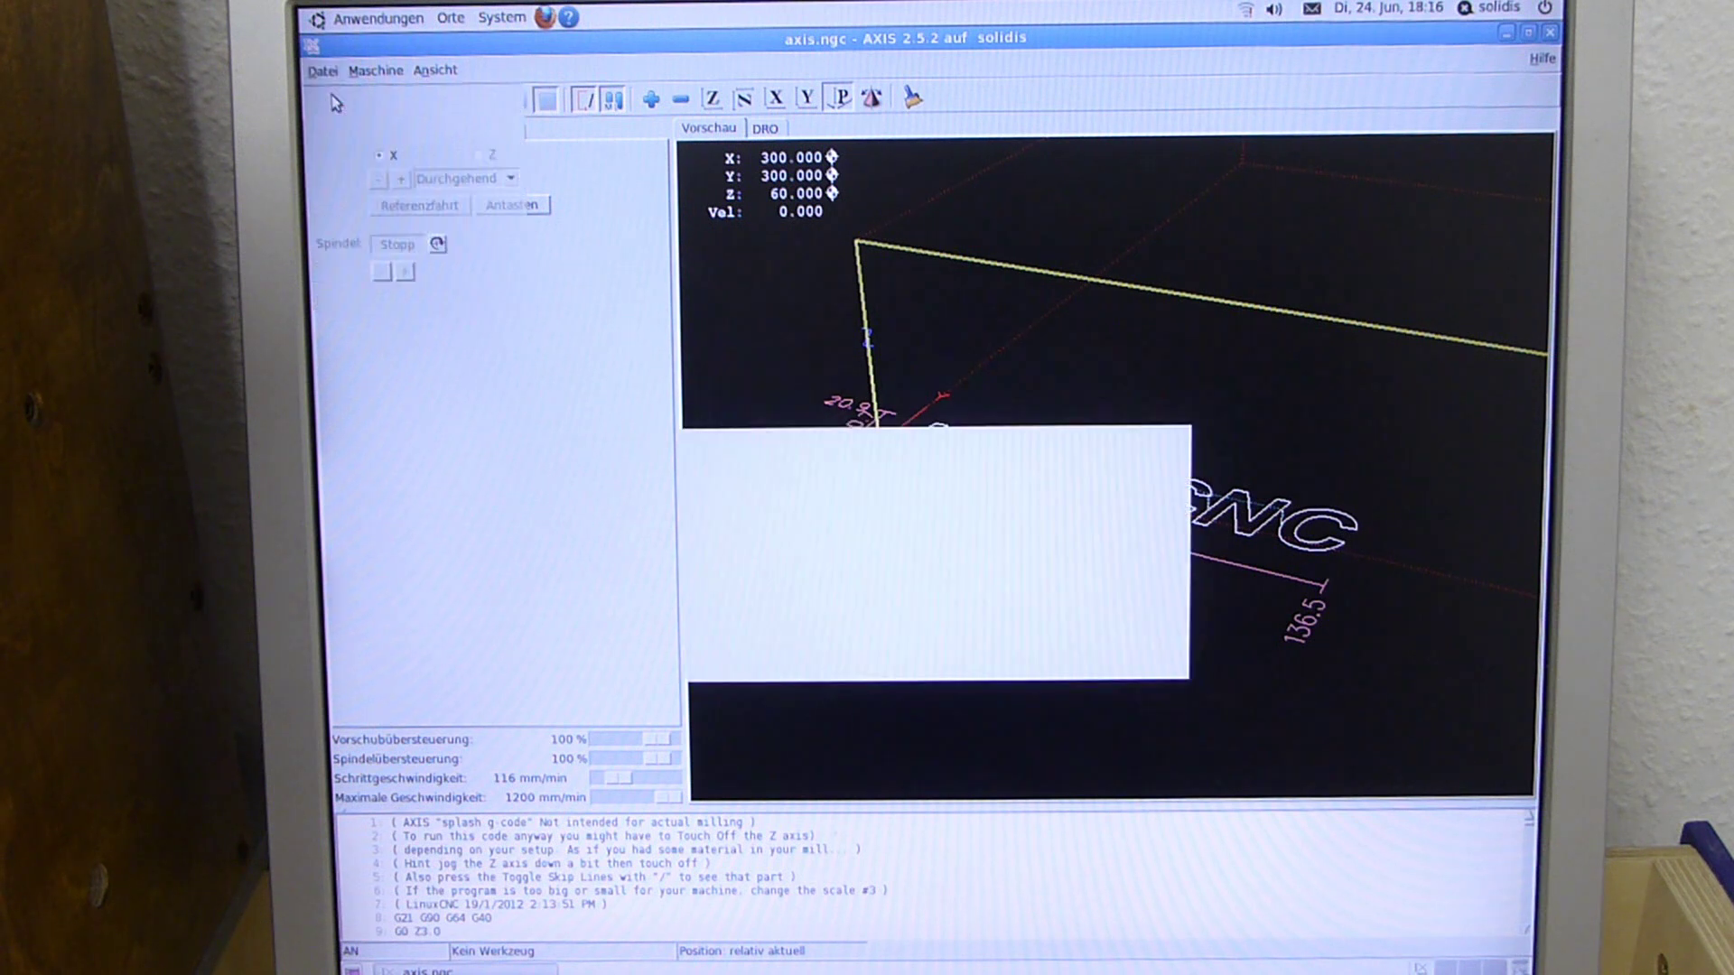
{"action": "left_click", "coordinate": [737, 512]}
{"action": "left_click", "coordinate": [1119, 622]}
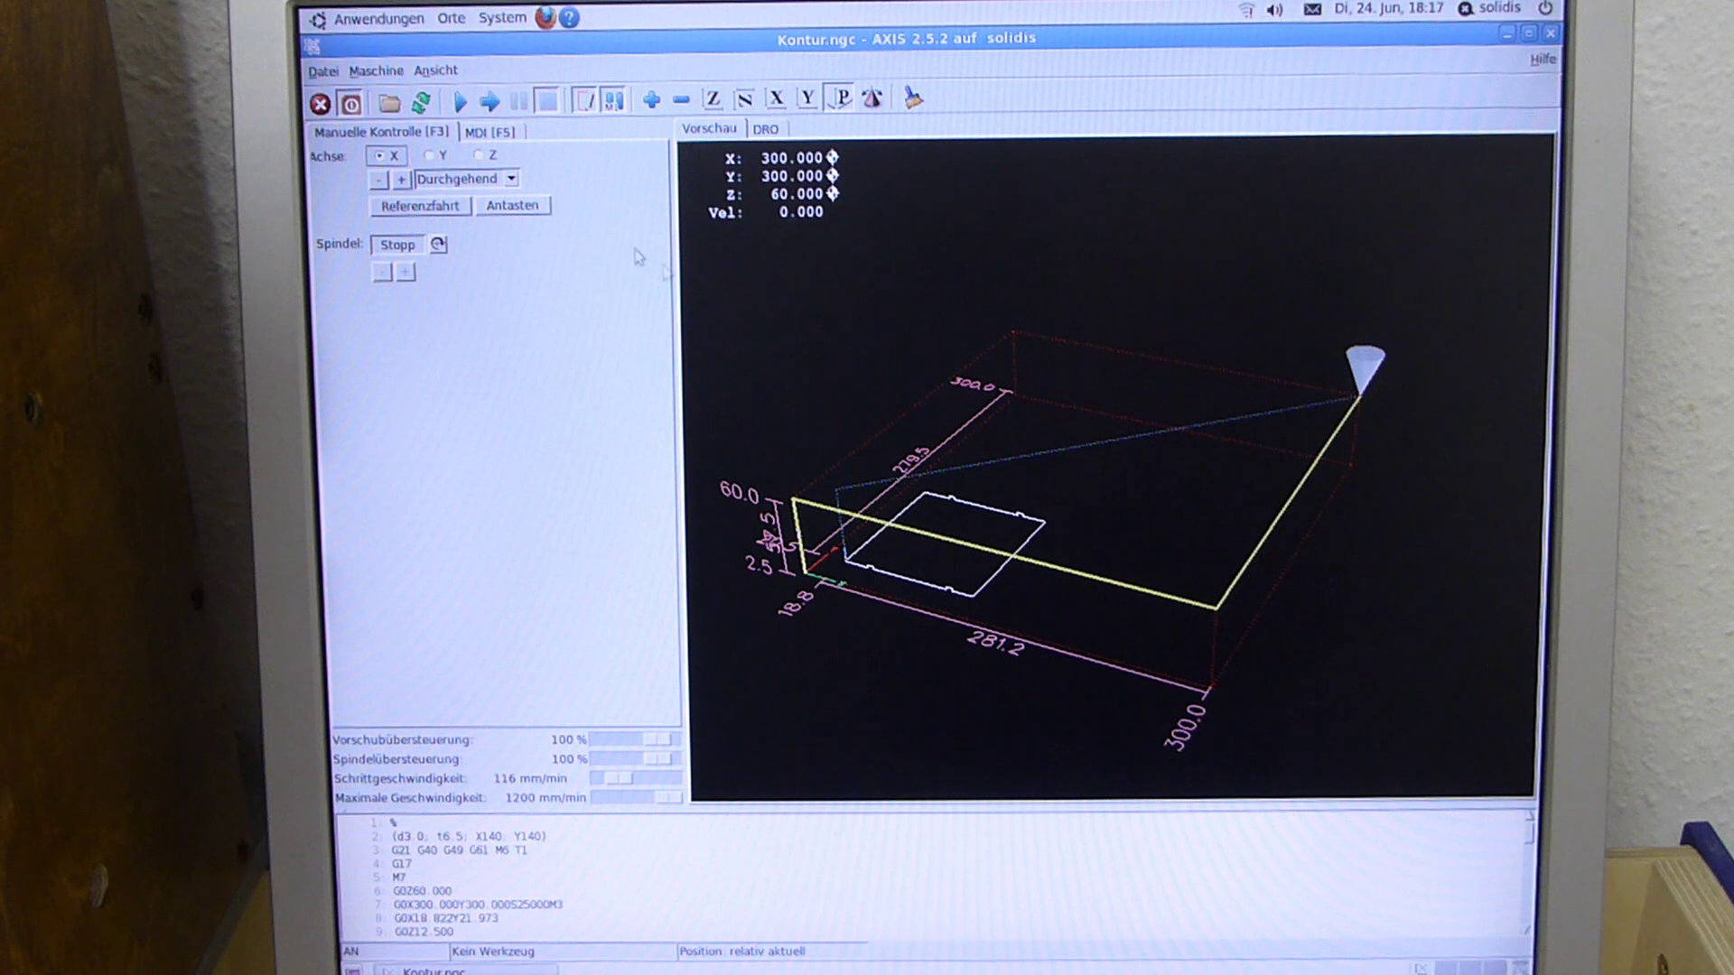
Run the Kontur program and confirm the tool 1 change with Fortsetzen
{"action": "left_click", "coordinate": [460, 102]}
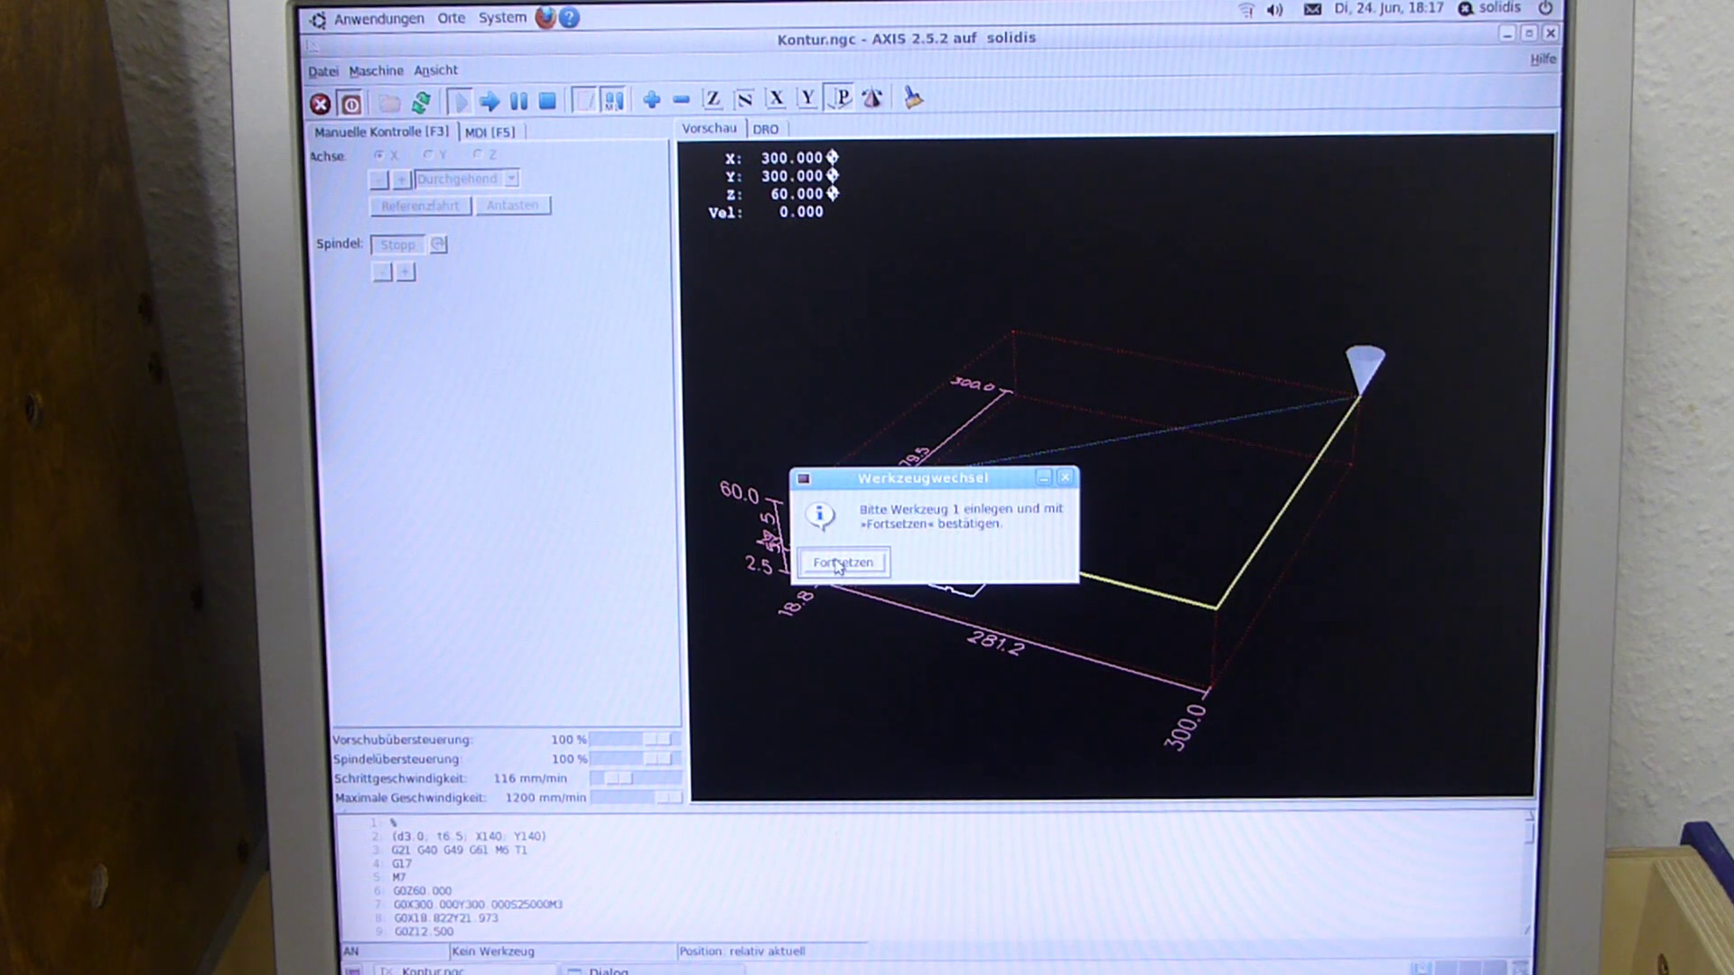
{"action": "key", "text": "Return"}
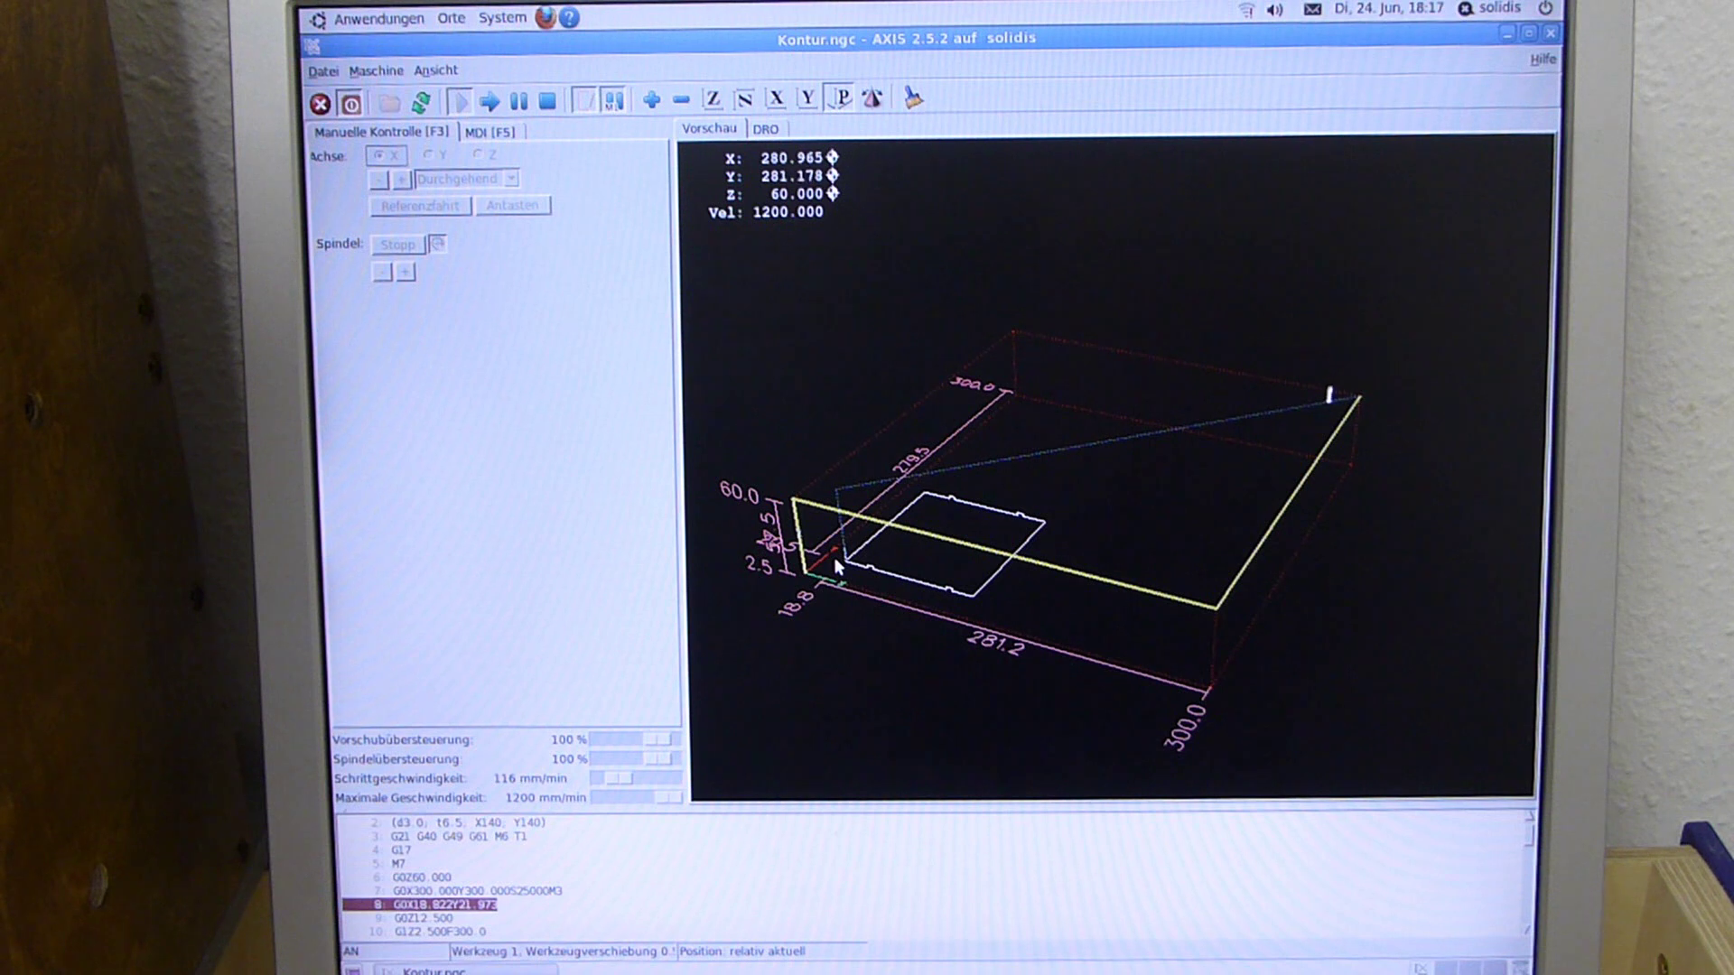